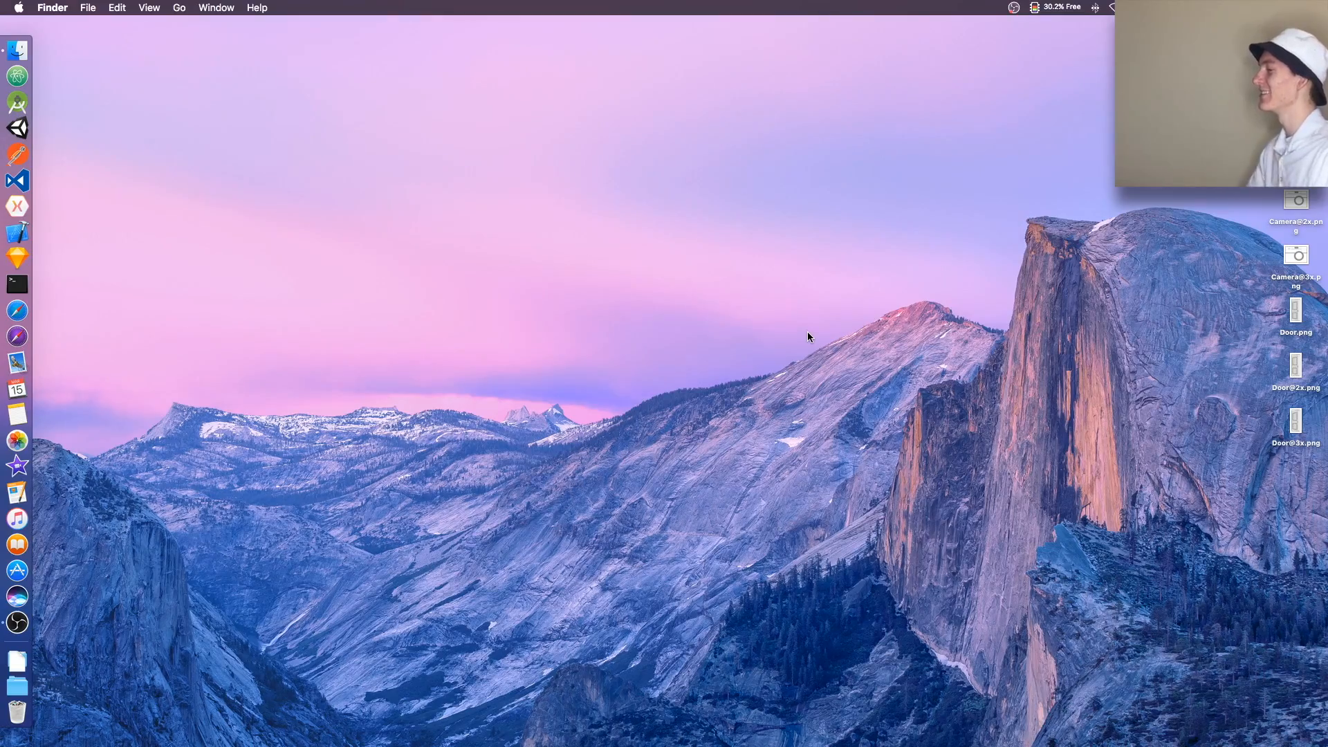
Start a new iOS playground in Xcode, keeping the default name MyPlayground.
left_click(17, 231)
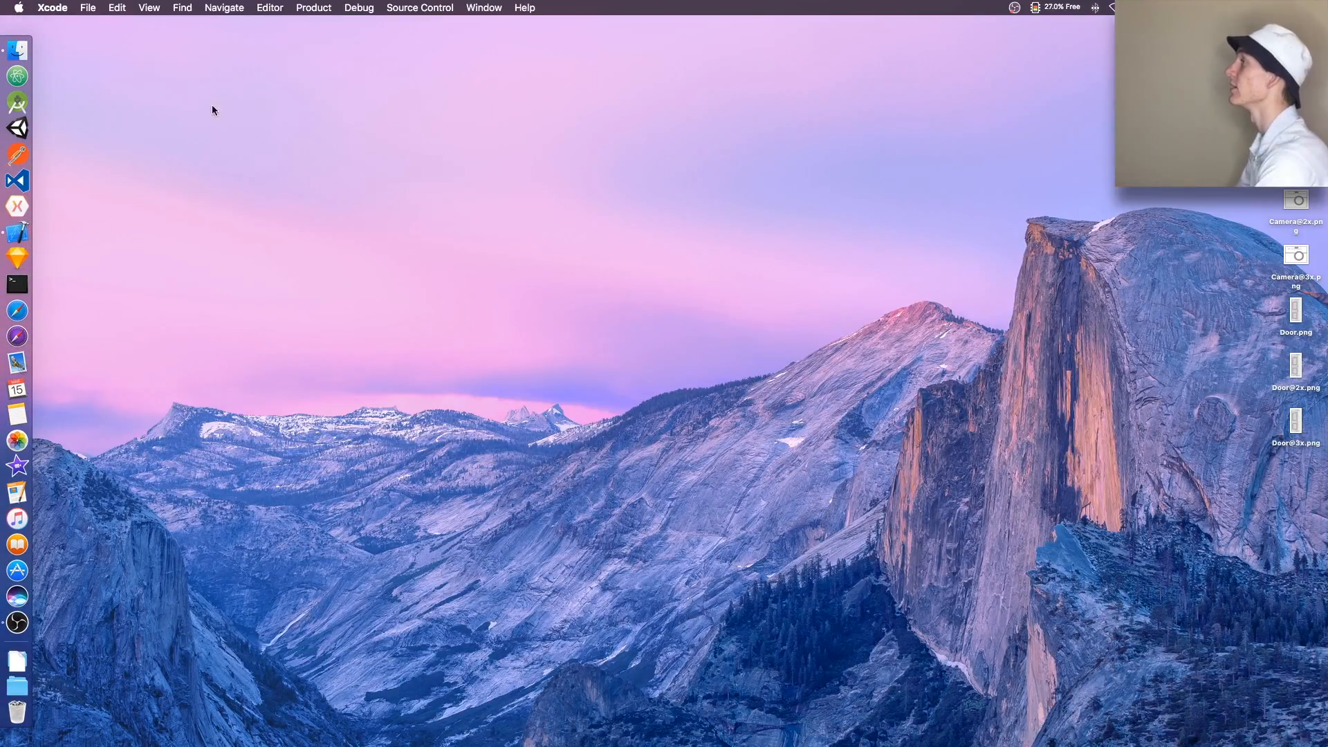
left_click(89, 7)
mouse_move(99, 24)
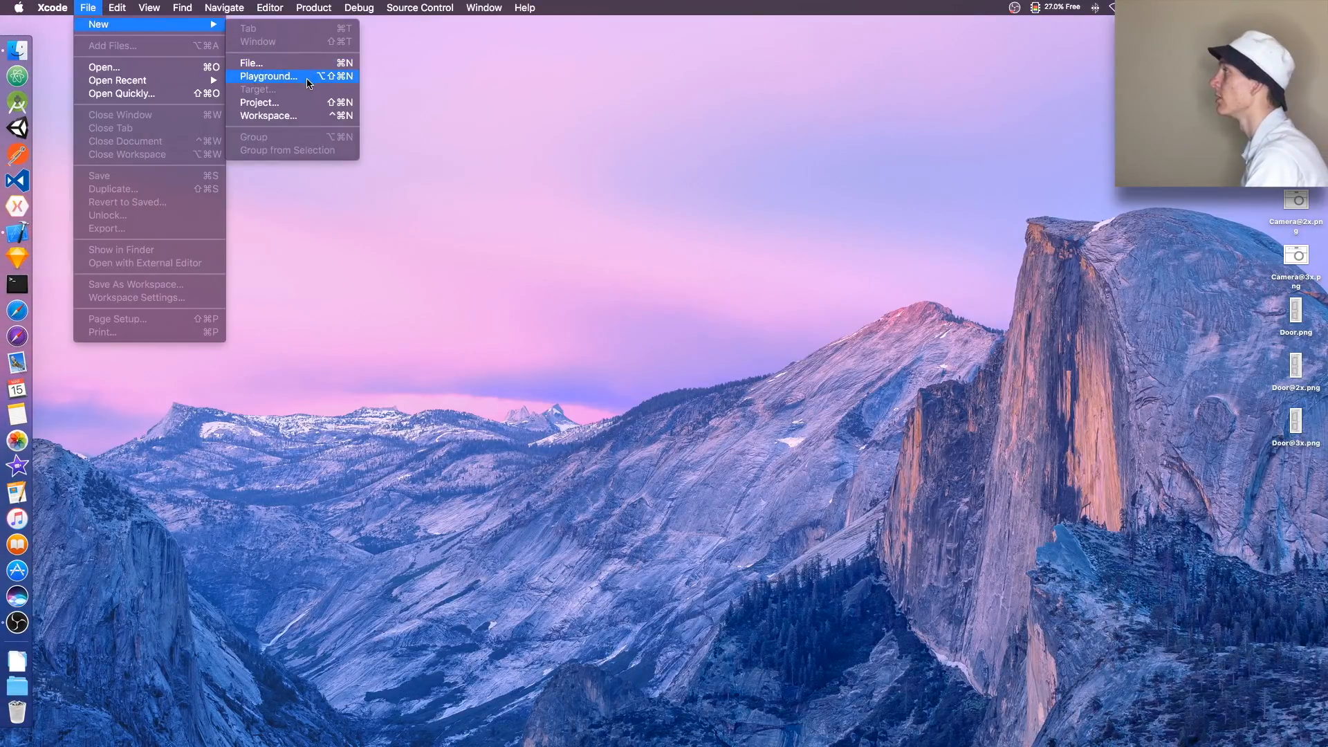
left_click(306, 80)
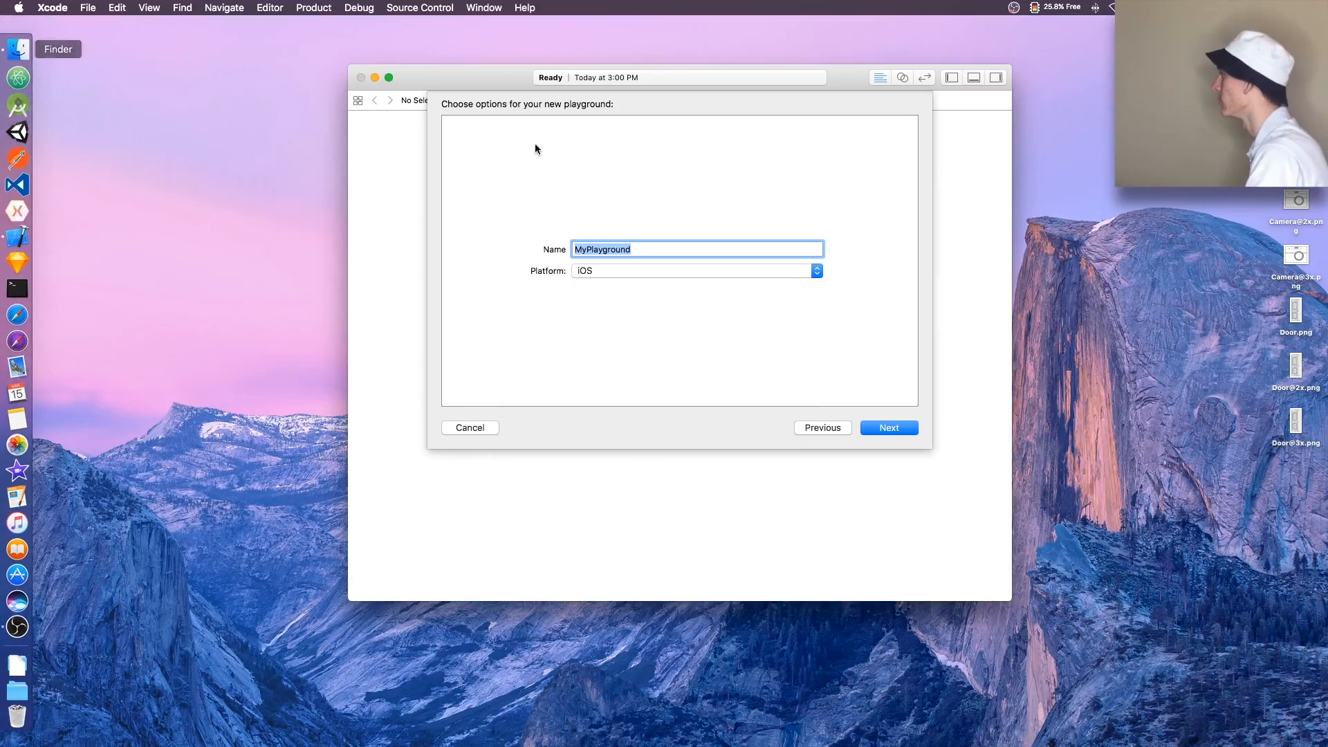
left_click(636, 249)
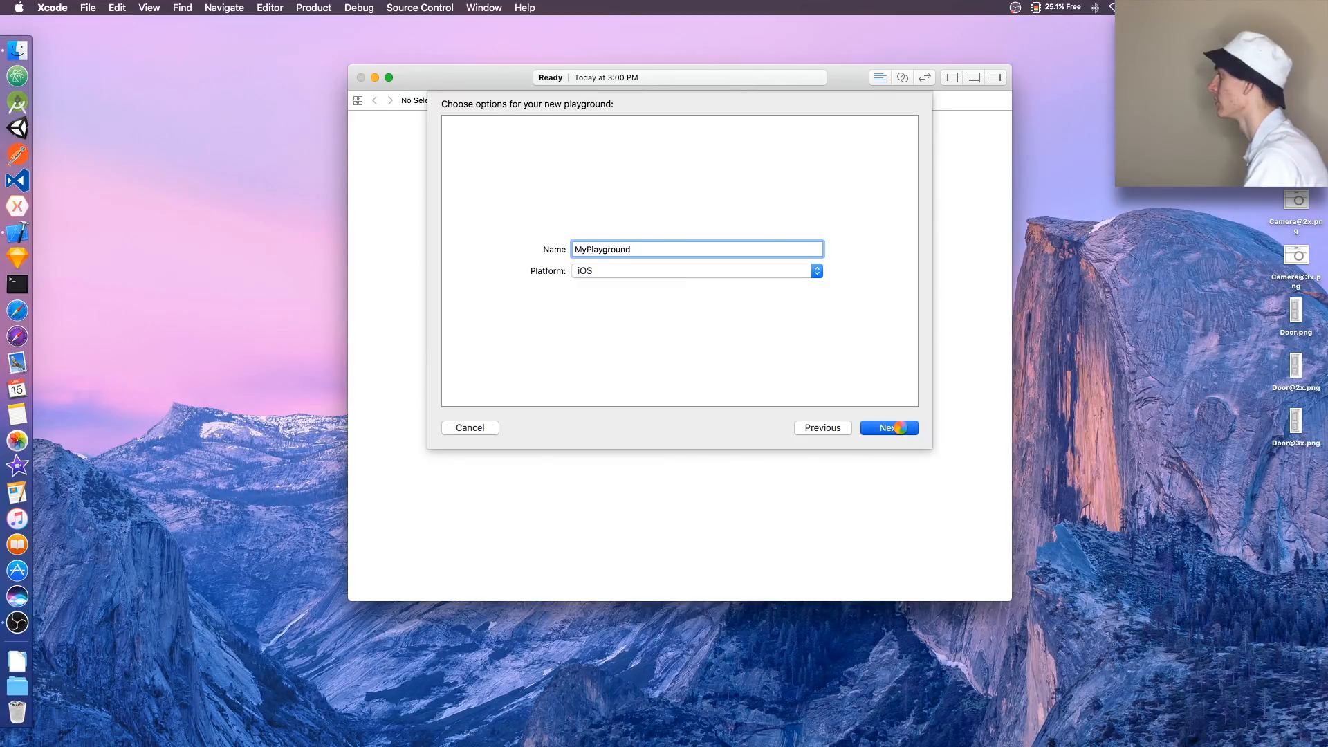
Save the playground to the Desktop and finish setup so it opens.
left_click(898, 429)
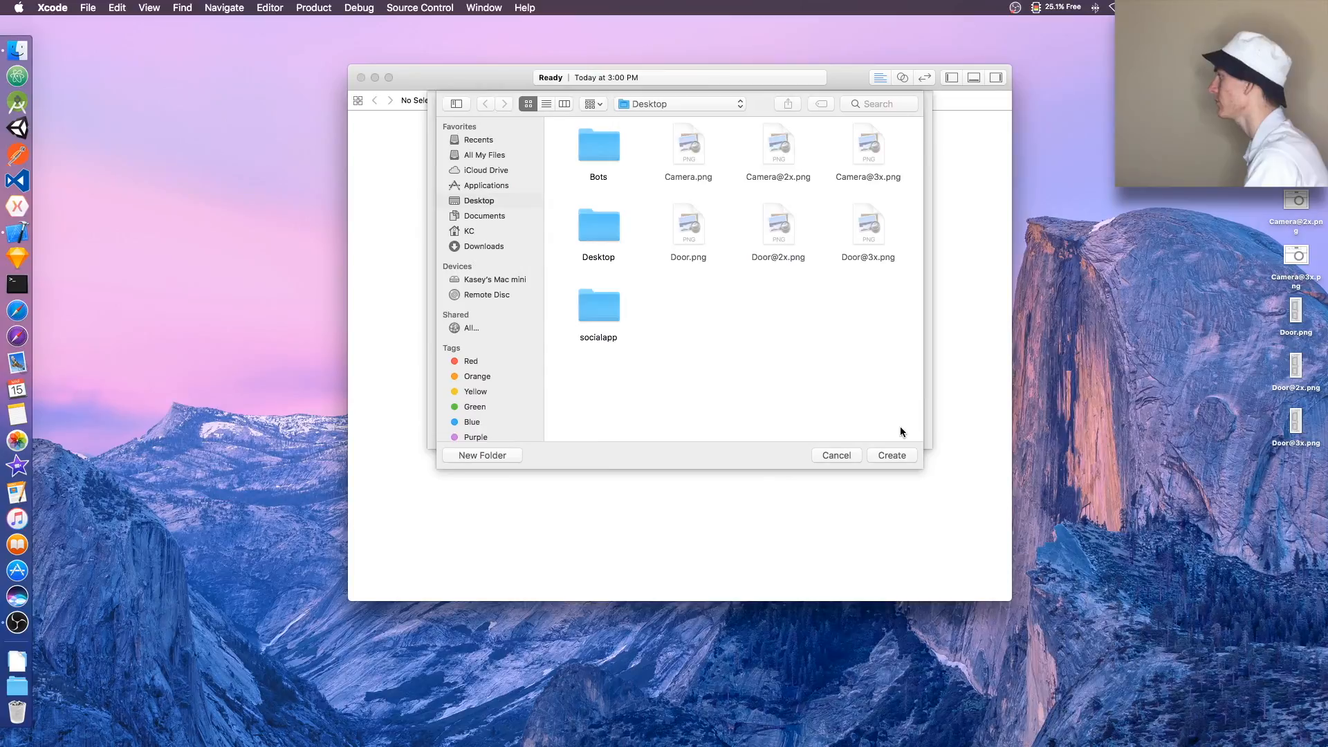
left_click(889, 453)
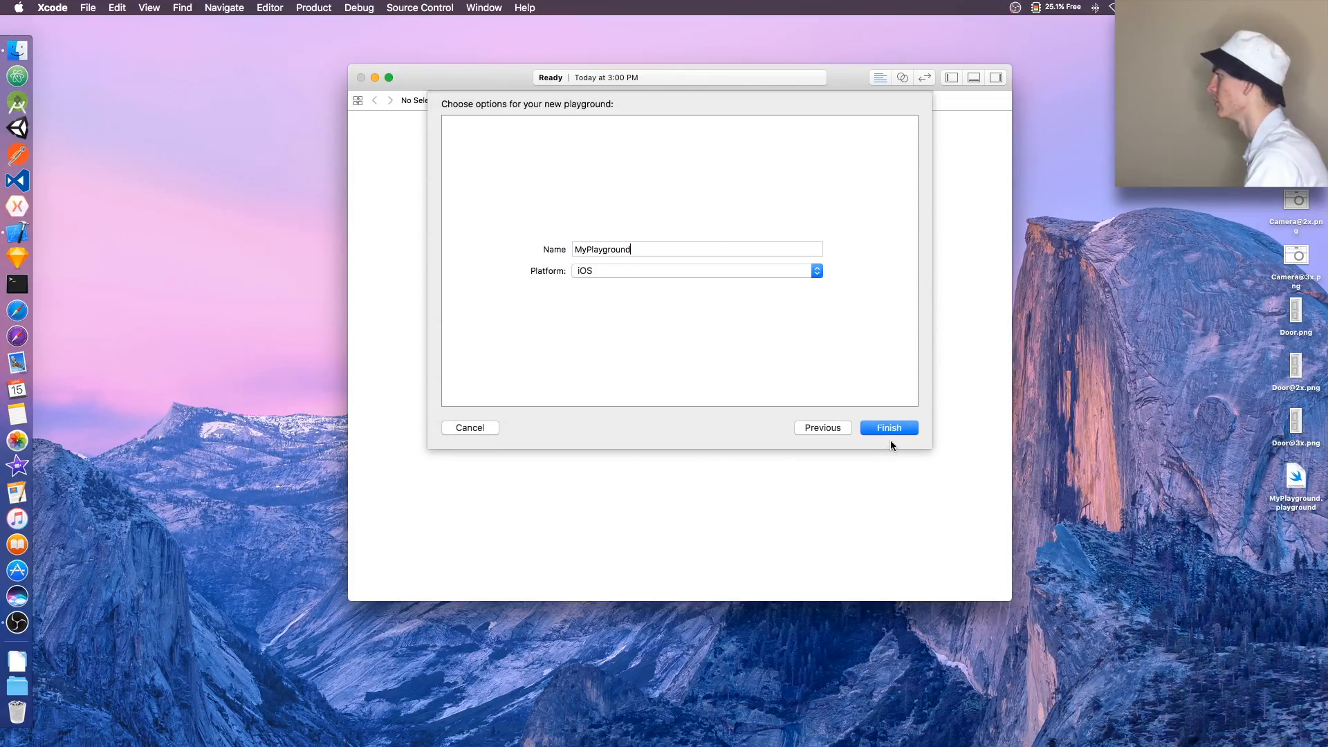
left_click(889, 428)
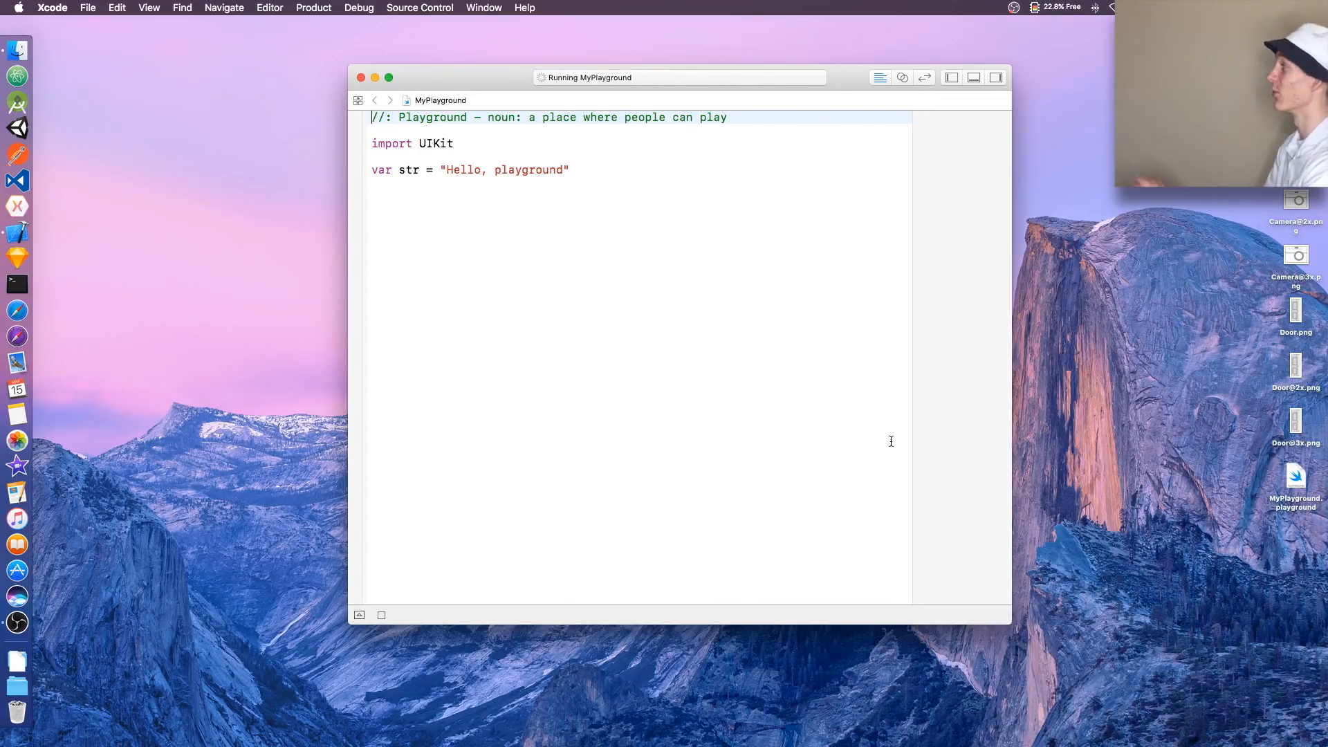
Declare var num1 = 1 and var num2 = 2 below the str line.
left_click(588, 173)
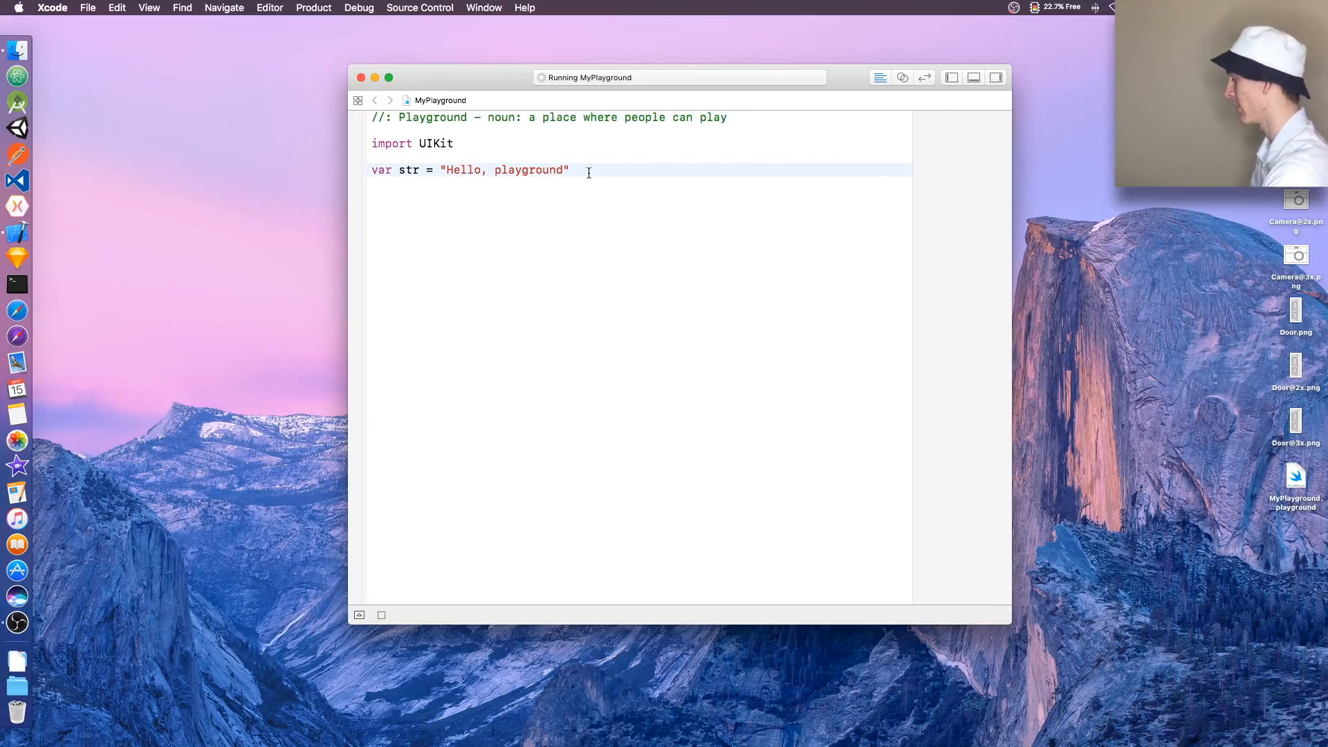
key("Return")
key("Return")
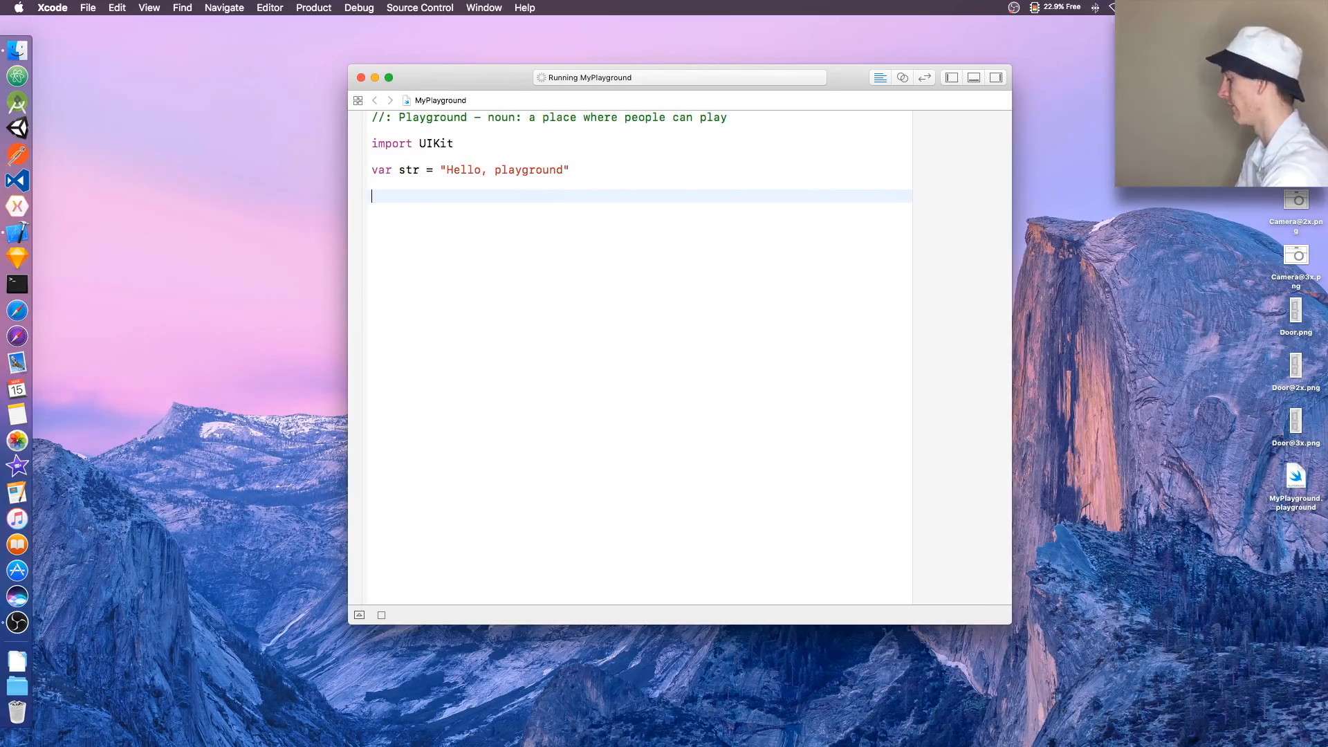
type("var num1 =")
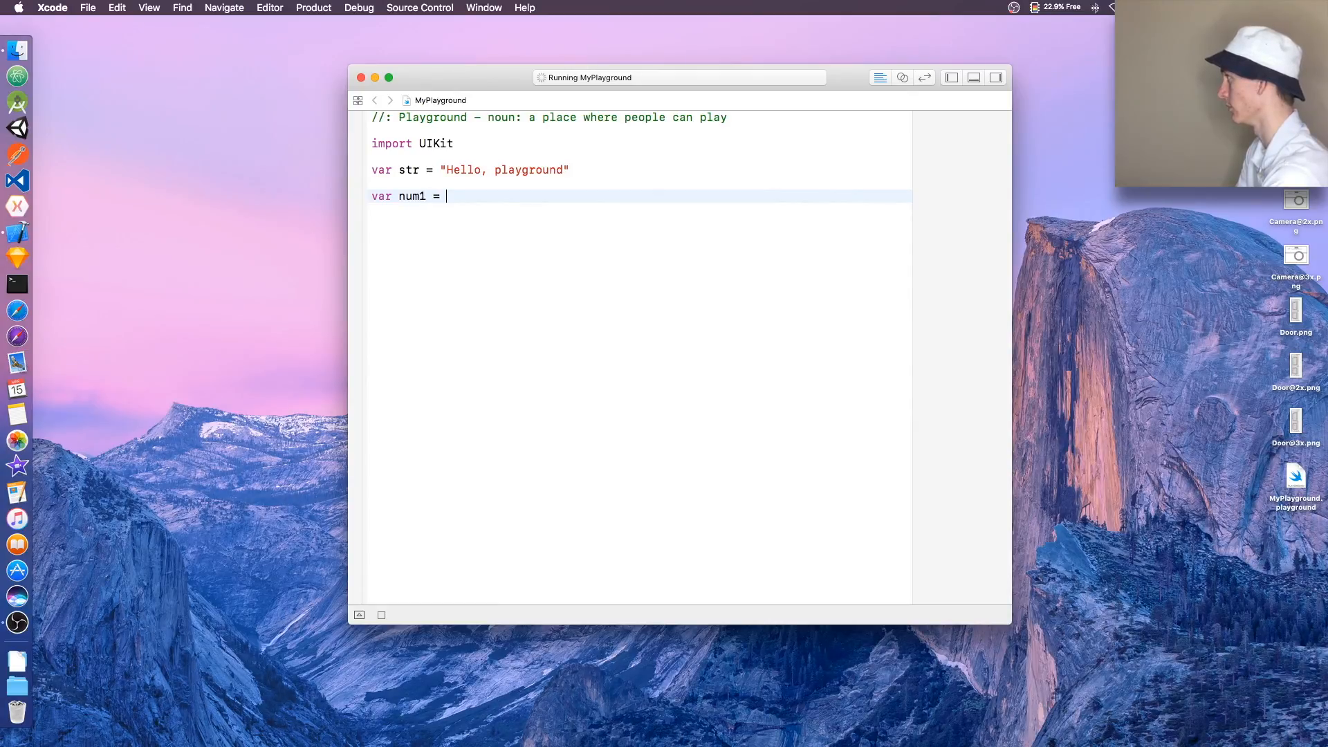
type("1")
key("Return")
type("v")
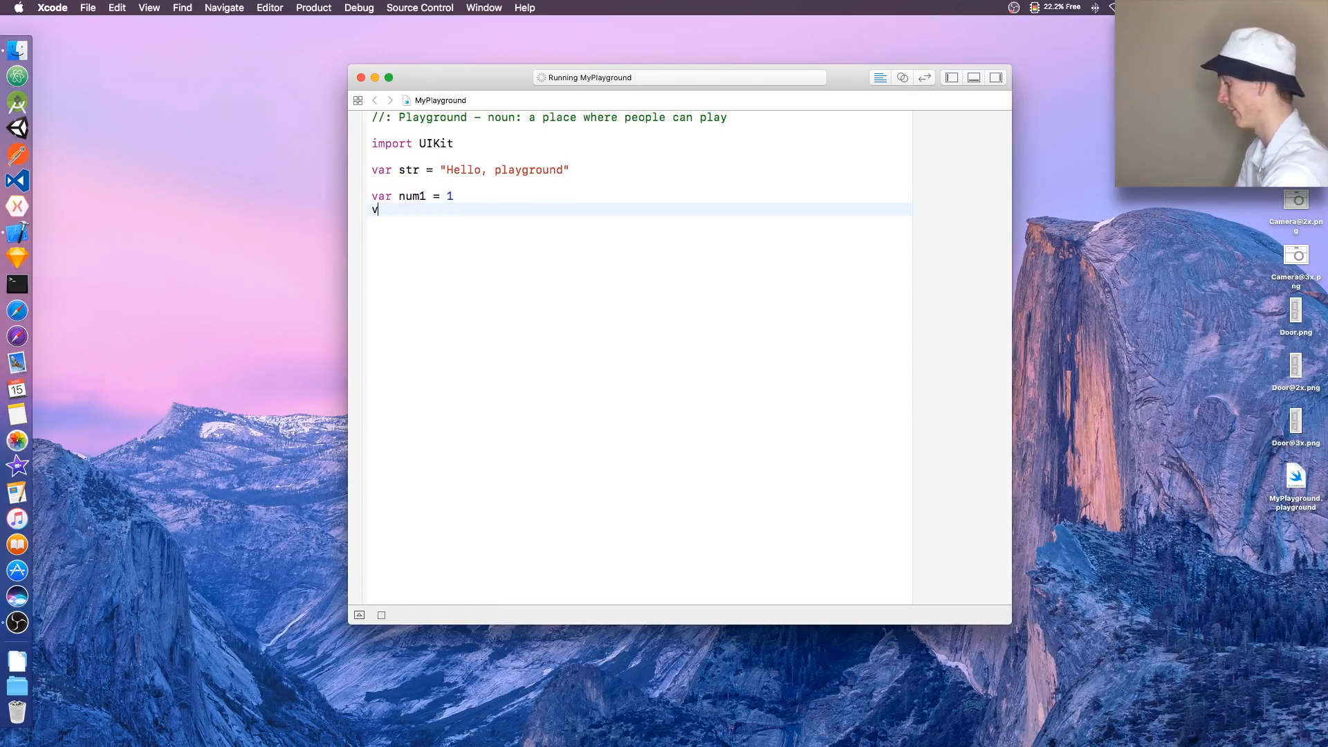
type("ar num")
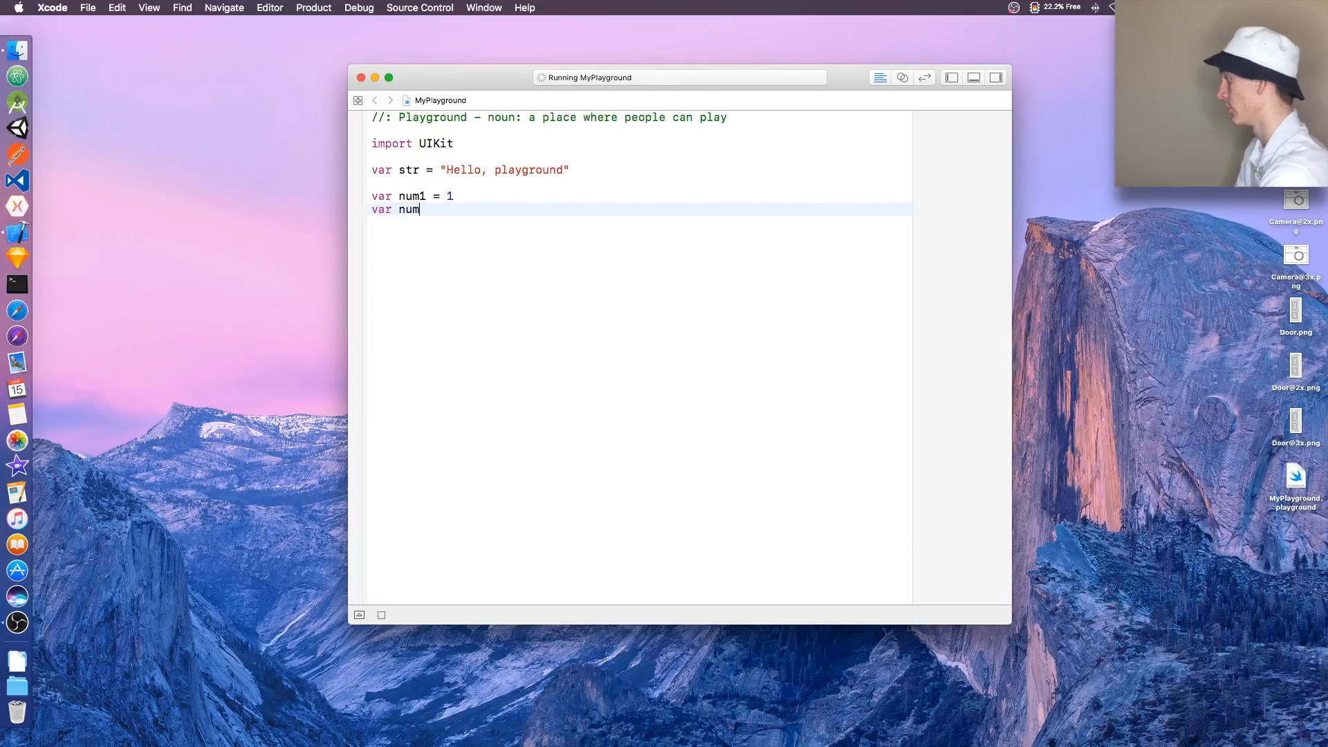
type("2 =")
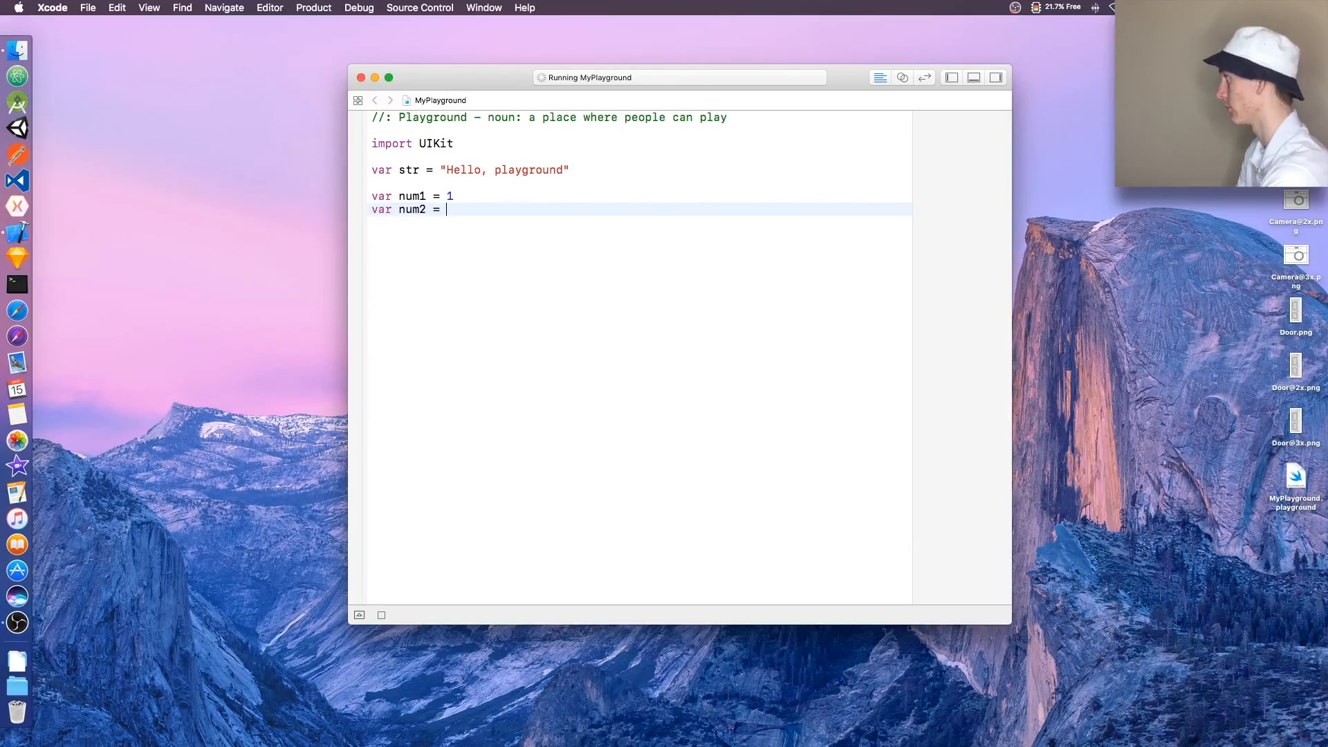
key("Return")
key("Return")
type("num1 + num2")
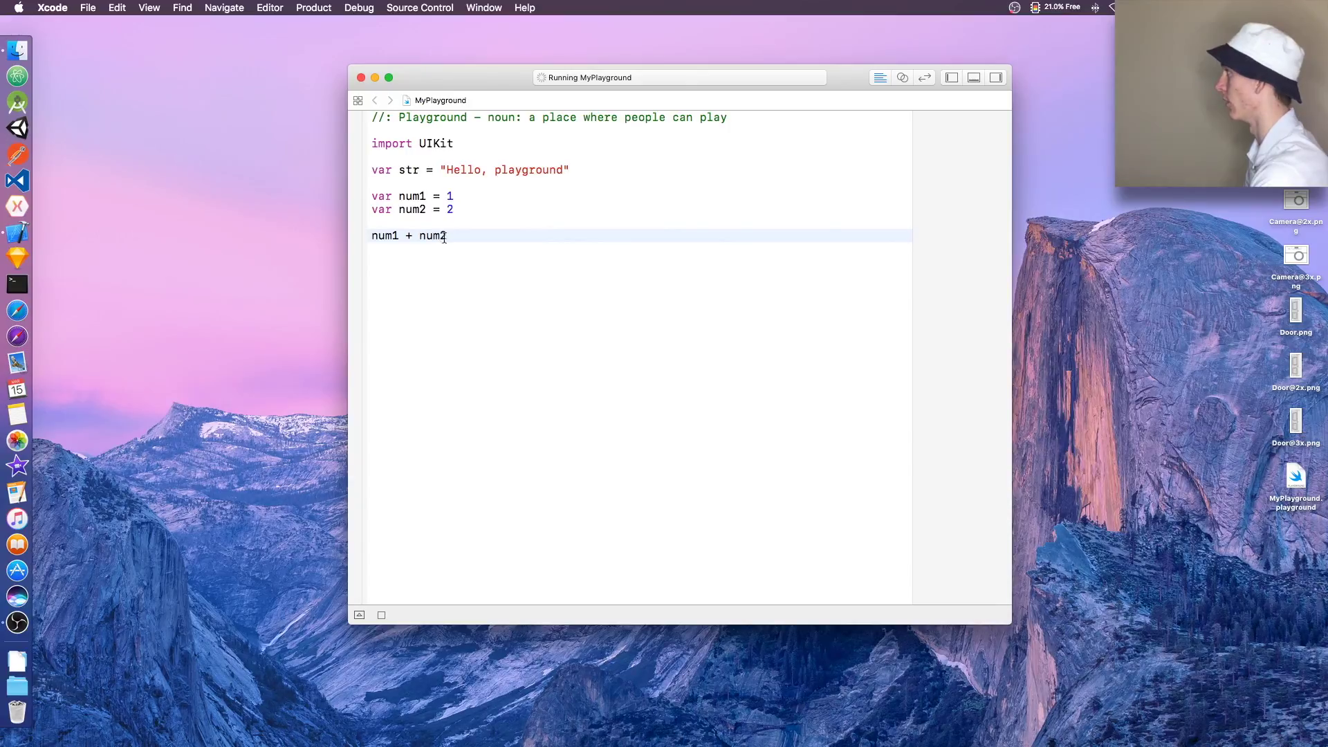
Move the num1 + num2 expression inside a print() call.
left_click_drag(449, 236, 370, 235)
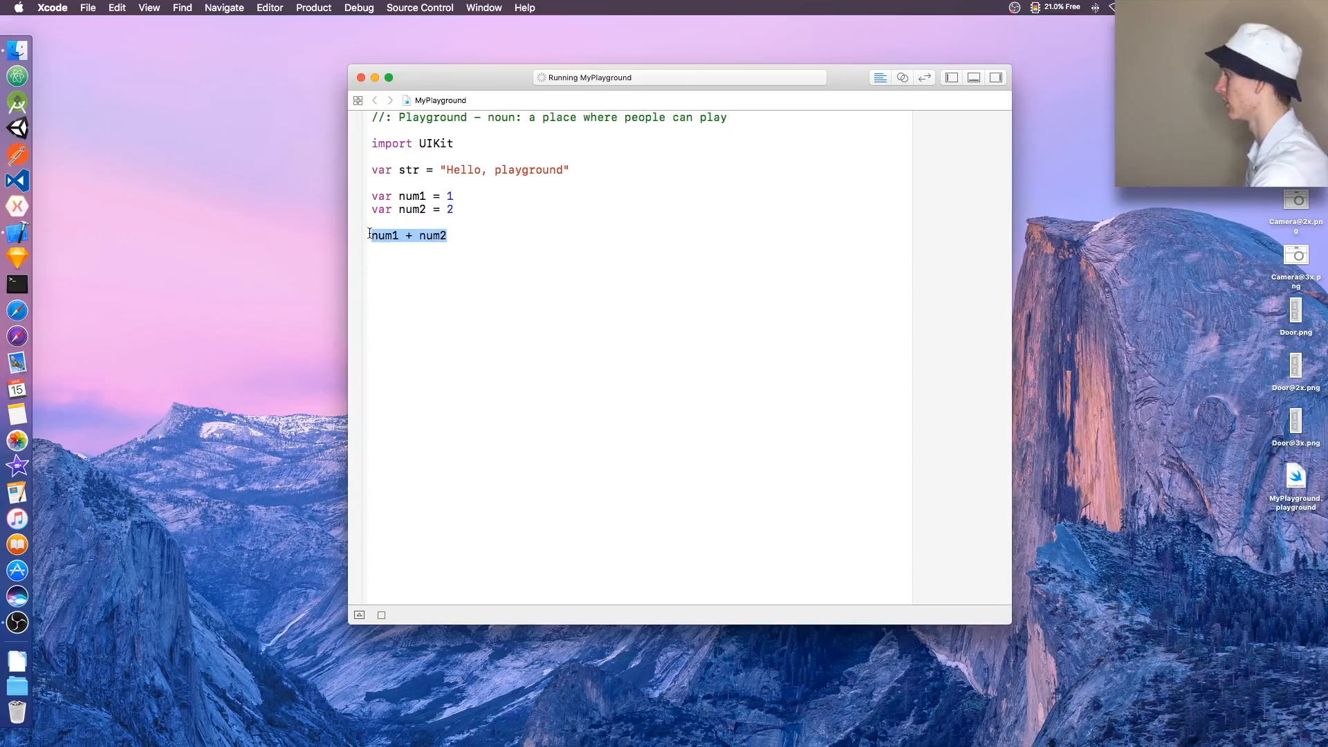
key("super+x")
type("print(")
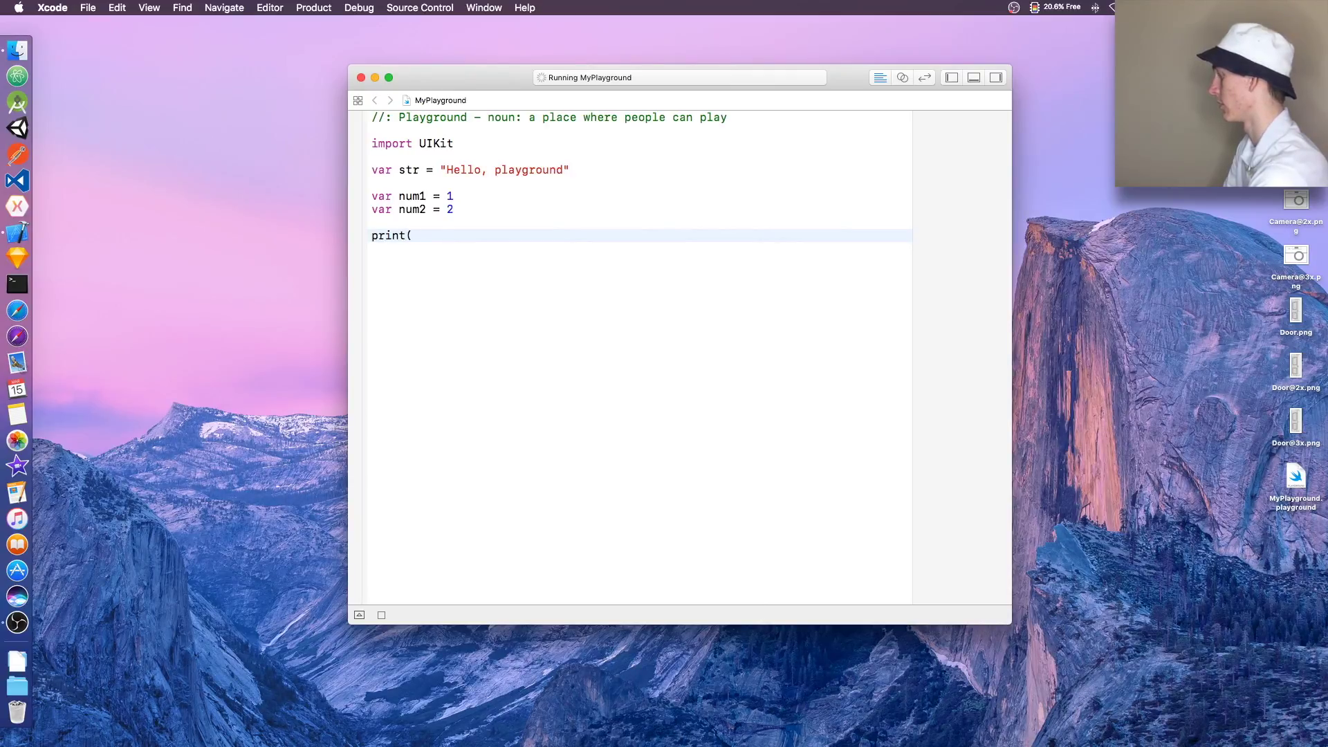
key("super+v")
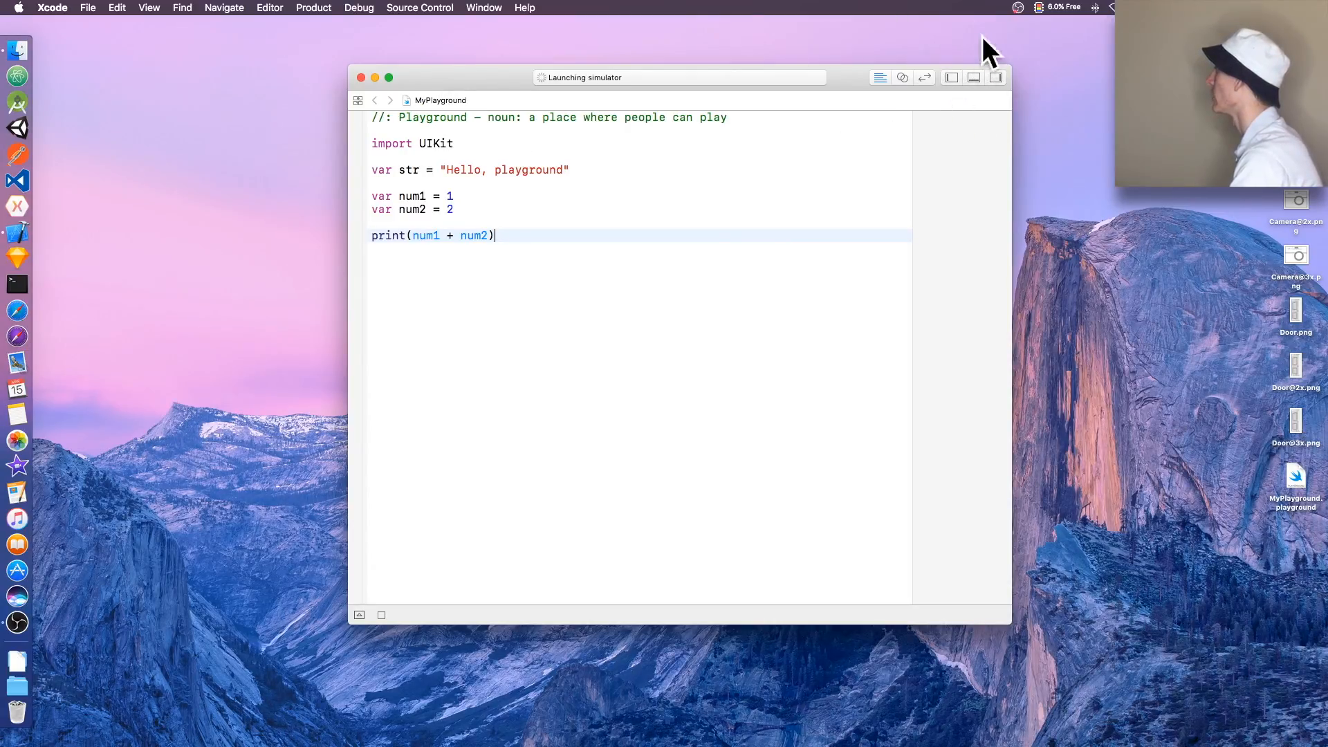
Add a BallView.swift file to Sources and change its import from Foundation to UIKit.
left_click(950, 79)
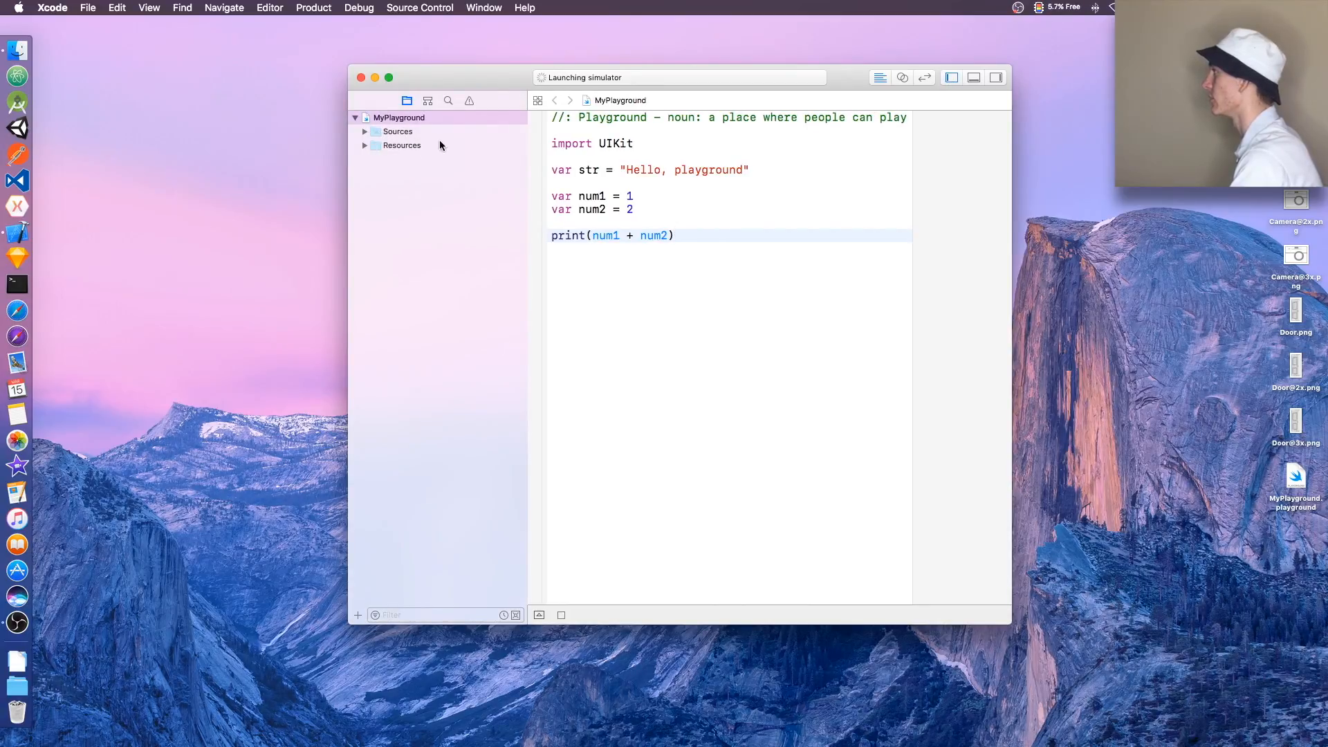
left_click(365, 132)
right_click(397, 136)
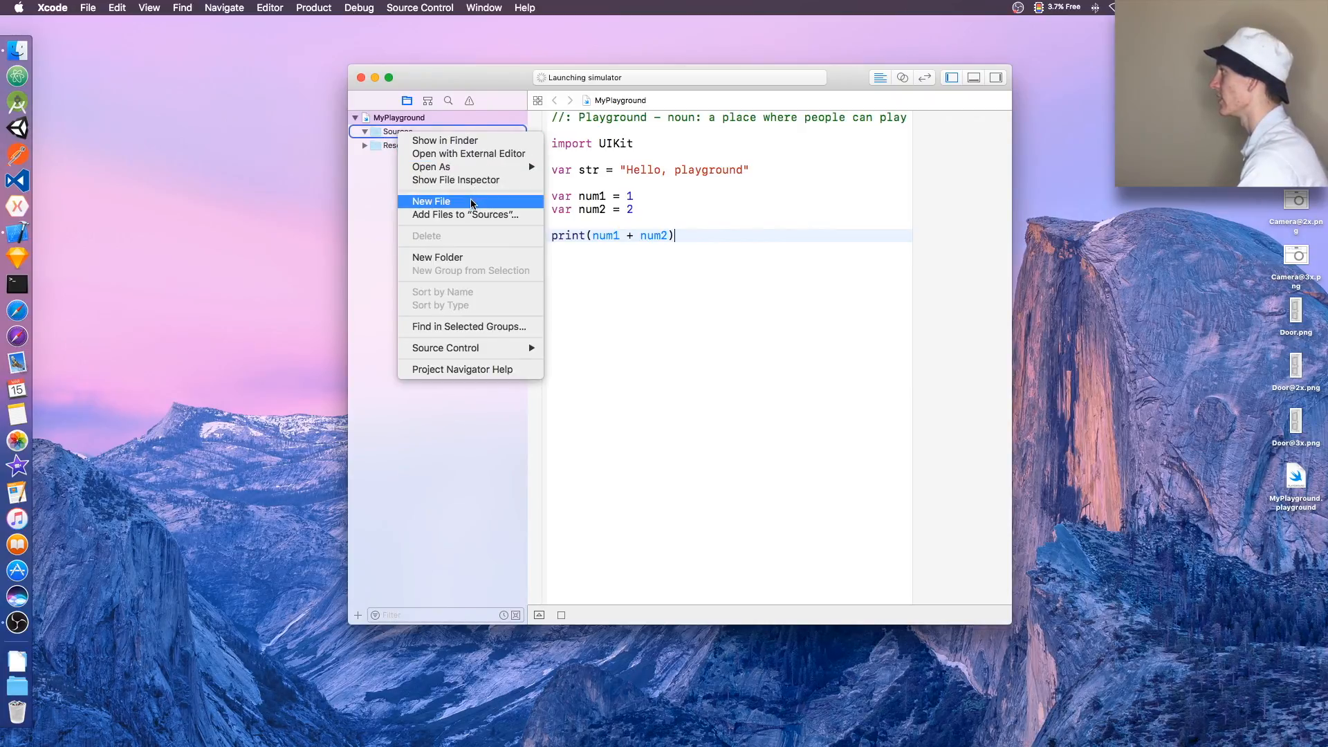
left_click(430, 200)
type("B.swift")
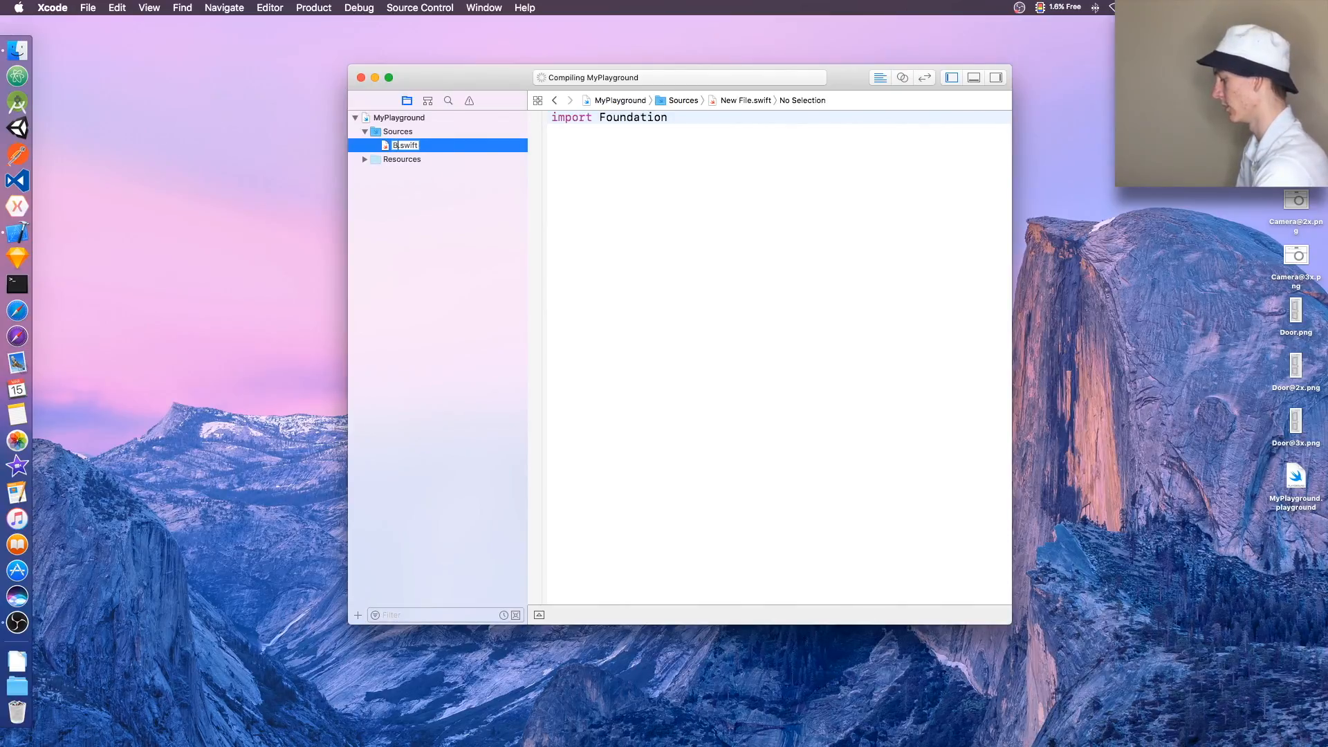
type("Ball")
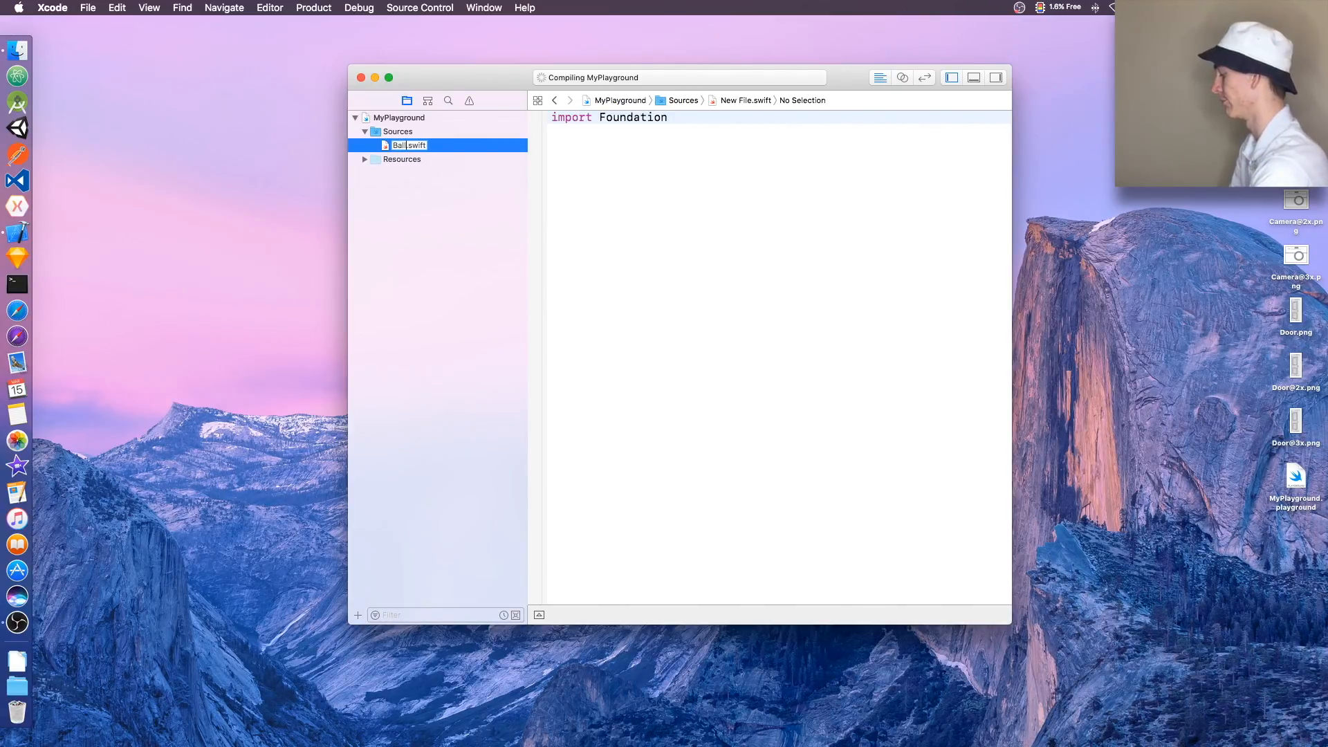
type("View")
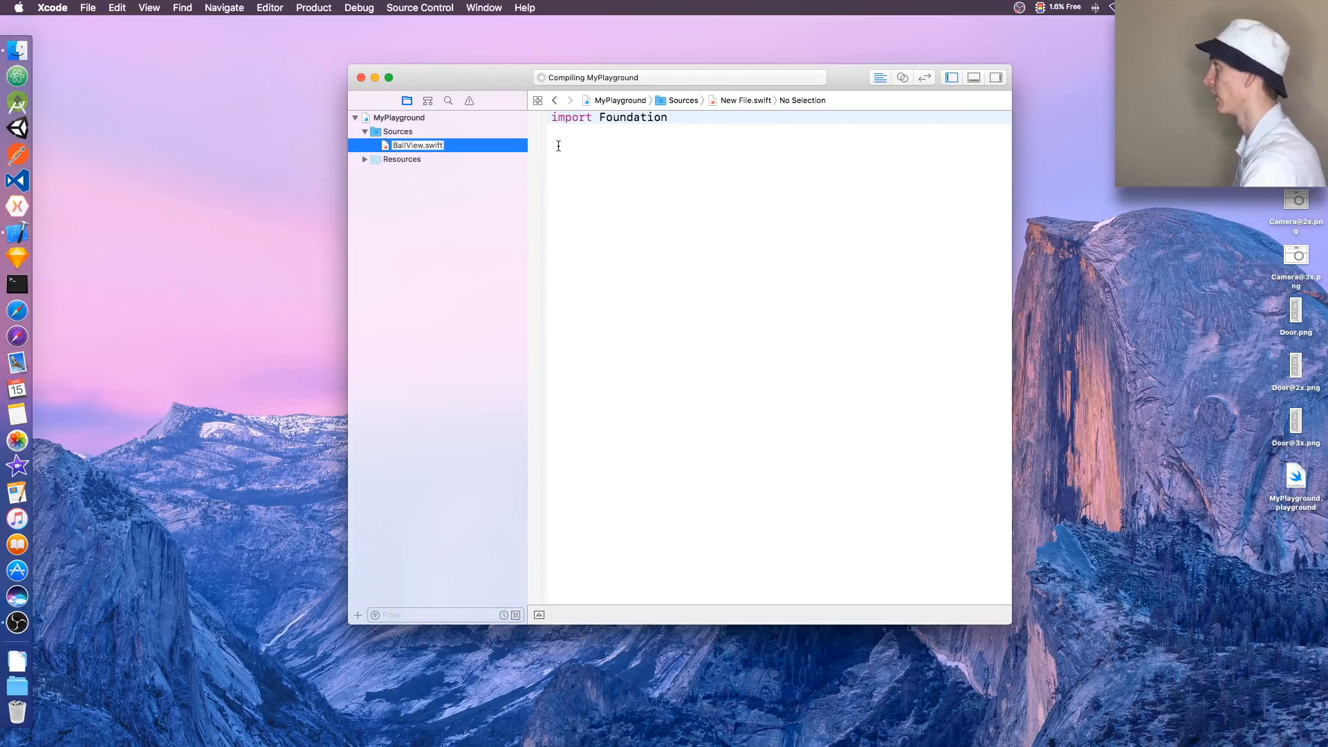
left_click(652, 185)
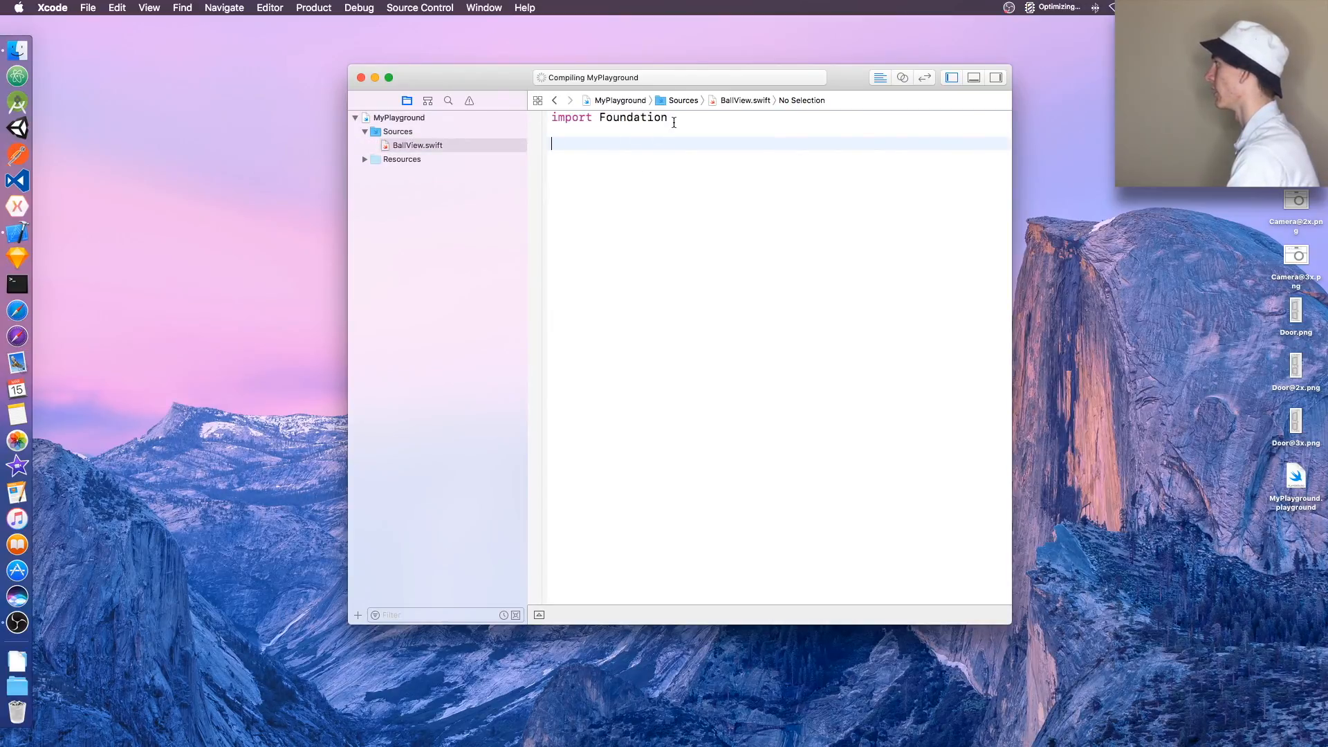
left_click_drag(673, 121, 597, 117)
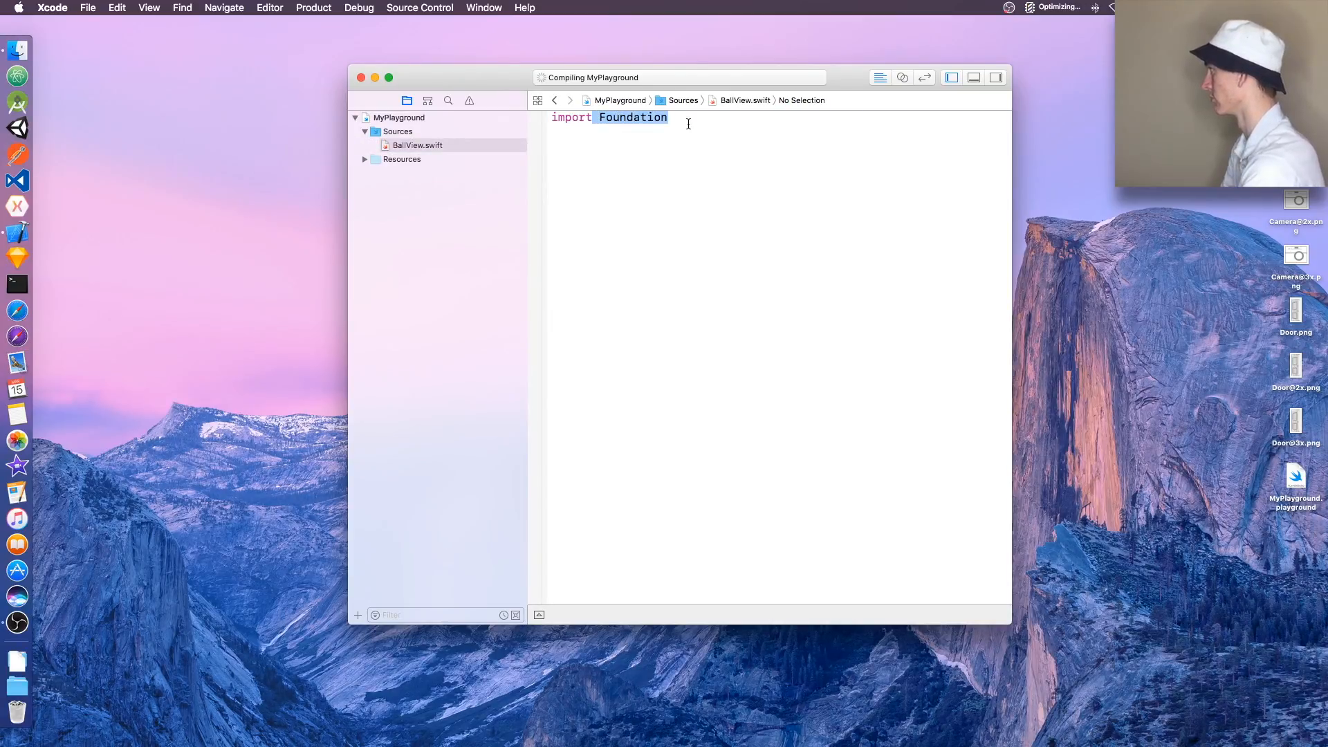
type("UIKit")
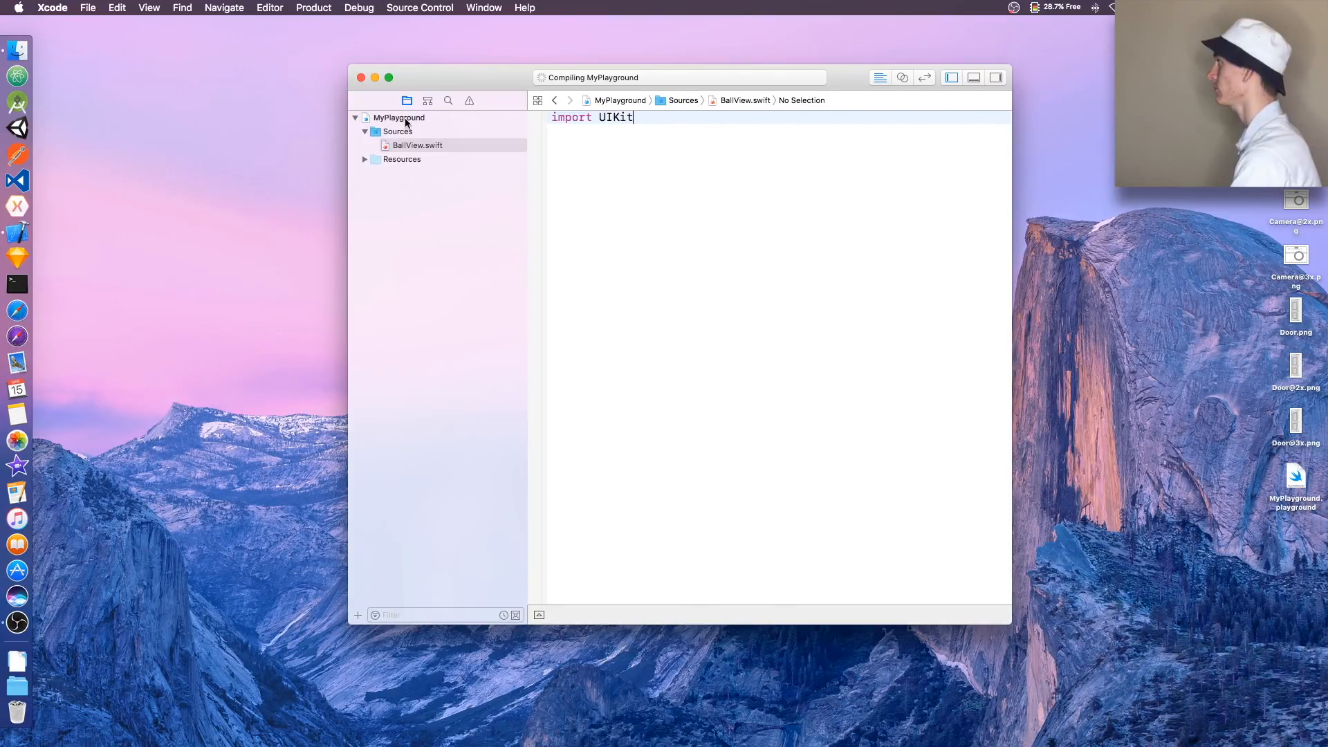
Widen the playground window and show the timeline assistant beside the code.
left_click(405, 121)
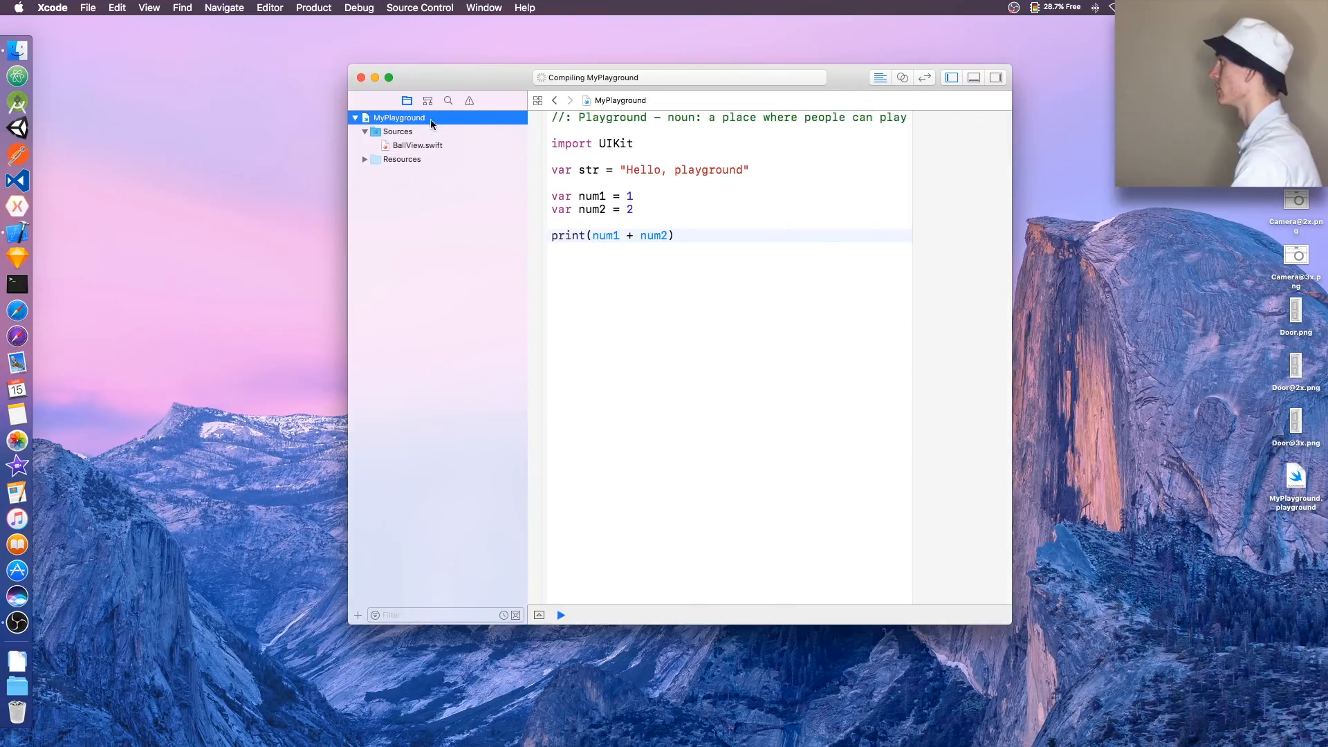
left_click(1007, 172)
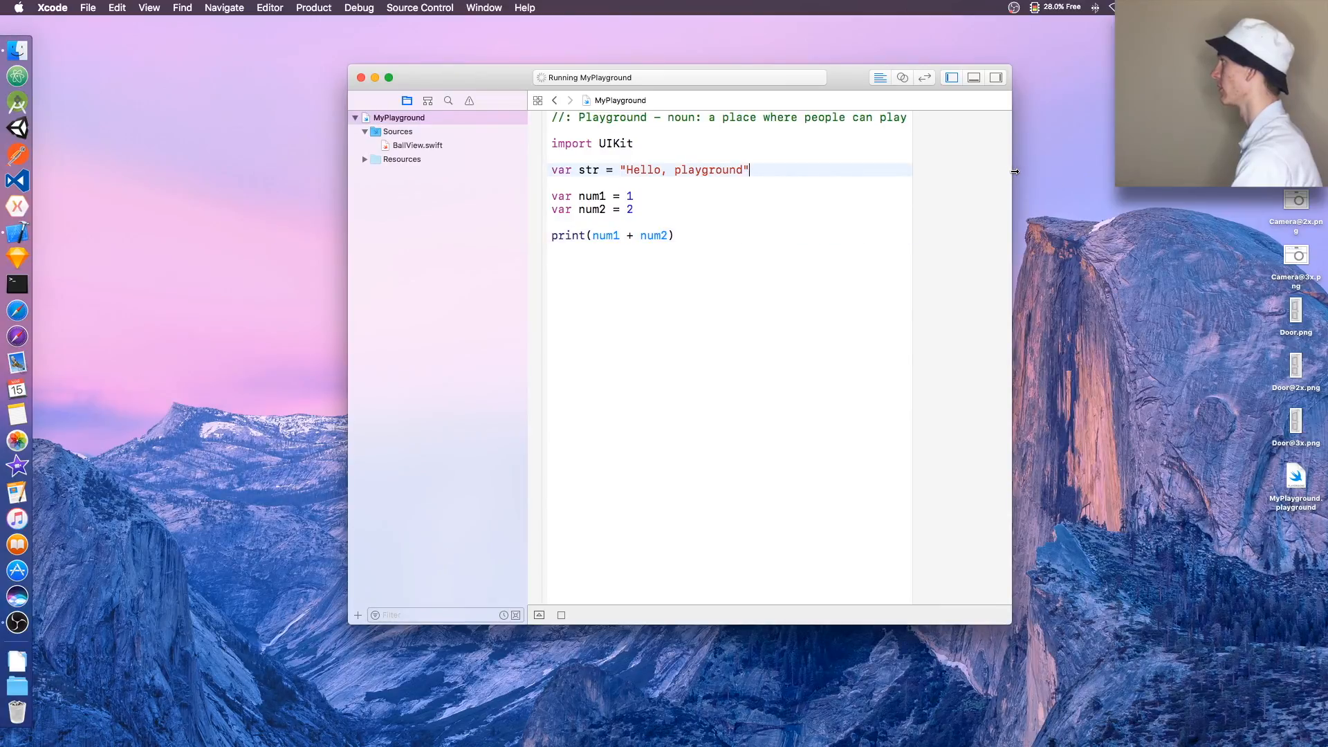
left_click_drag(1014, 171, 1126, 172)
left_click_drag(1102, 80, 904, 76)
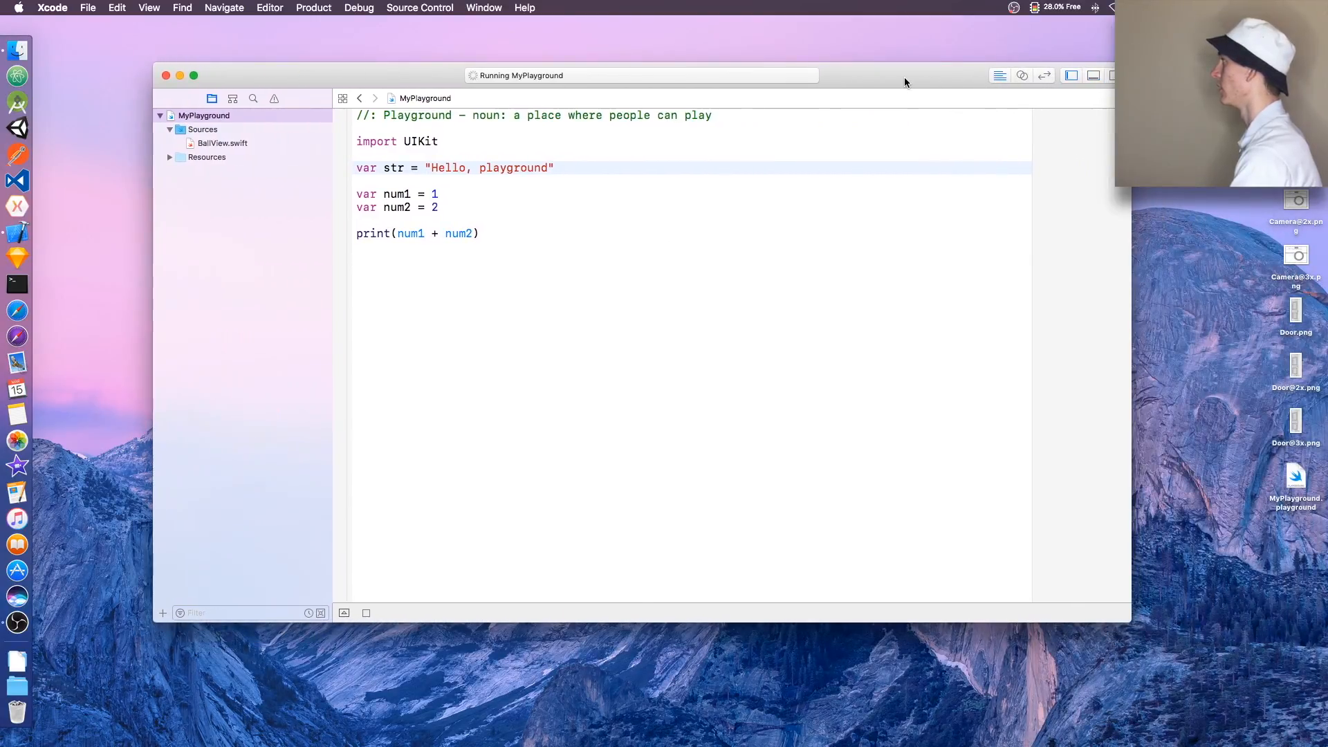
left_click(1022, 77)
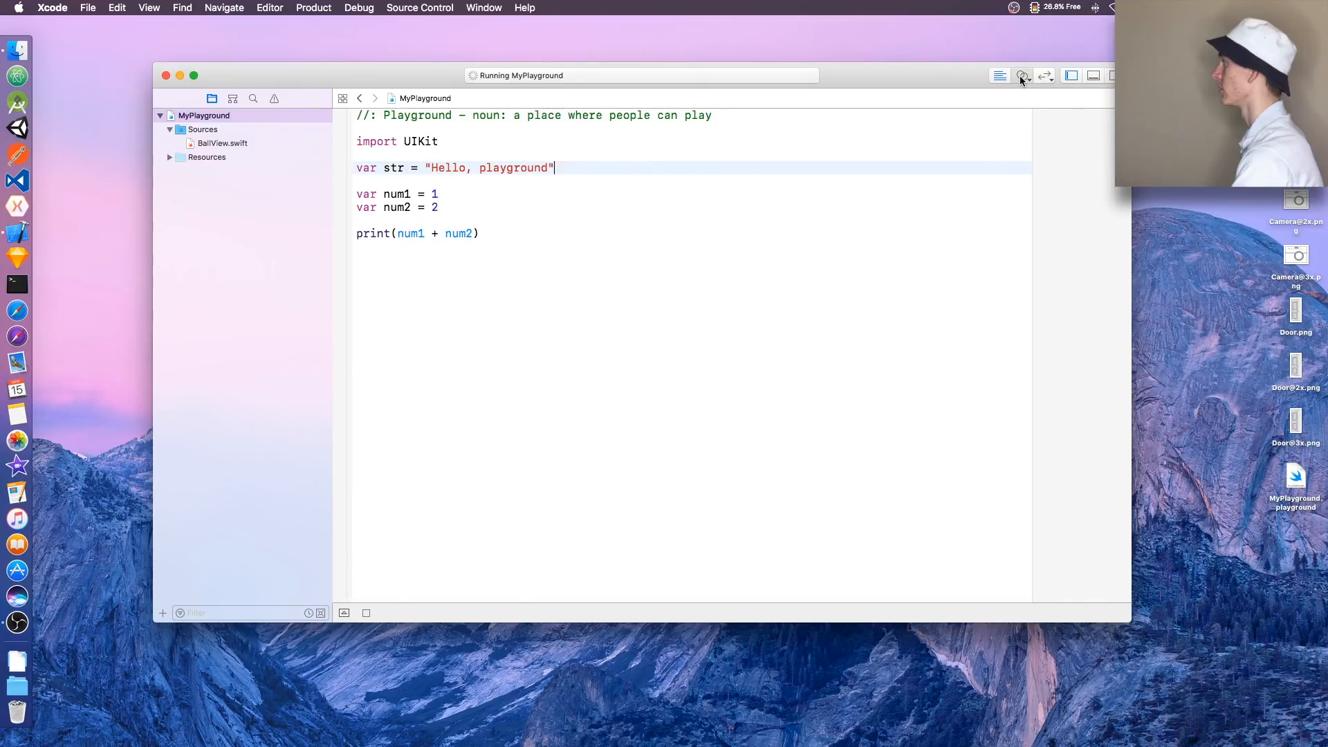
left_click(1021, 76)
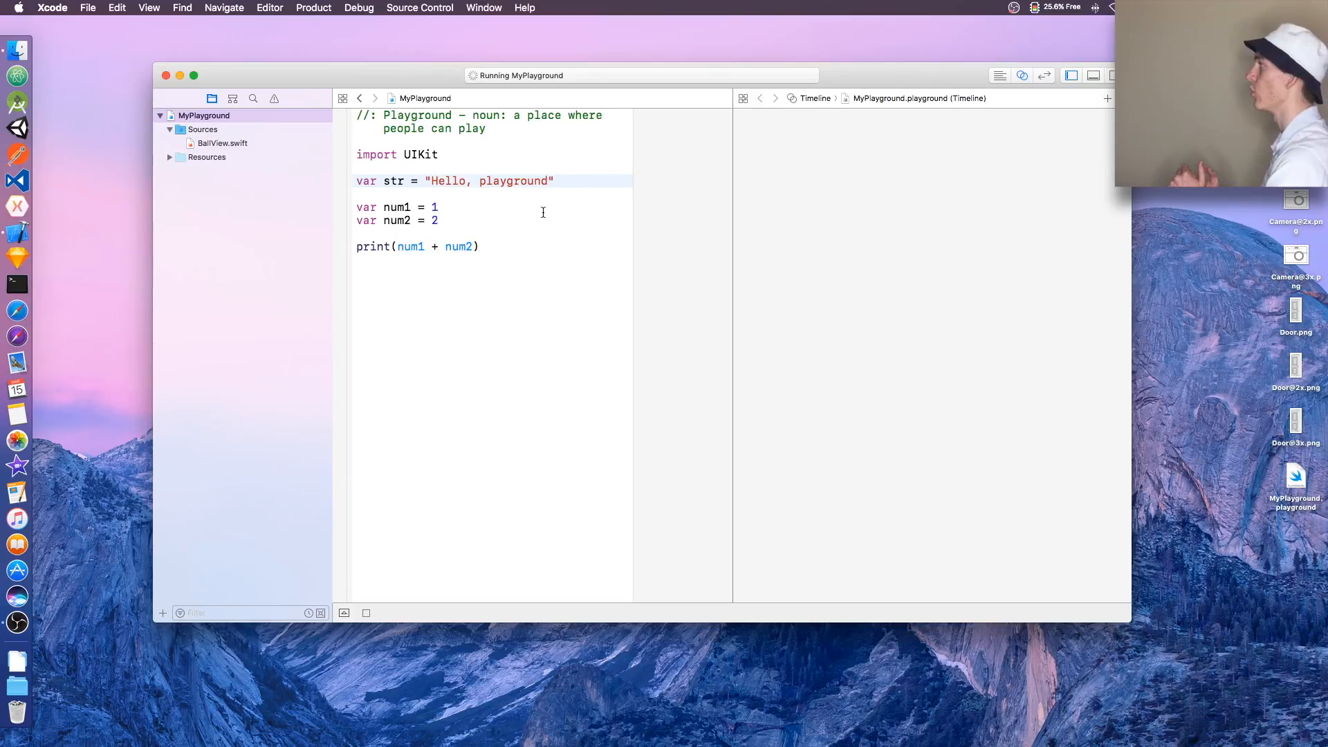
Delete the starter code and add imports of PlaygroundSupport and XCPlayground below UIKit.
left_click_drag(480, 247, 335, 180)
key("BackSpace")
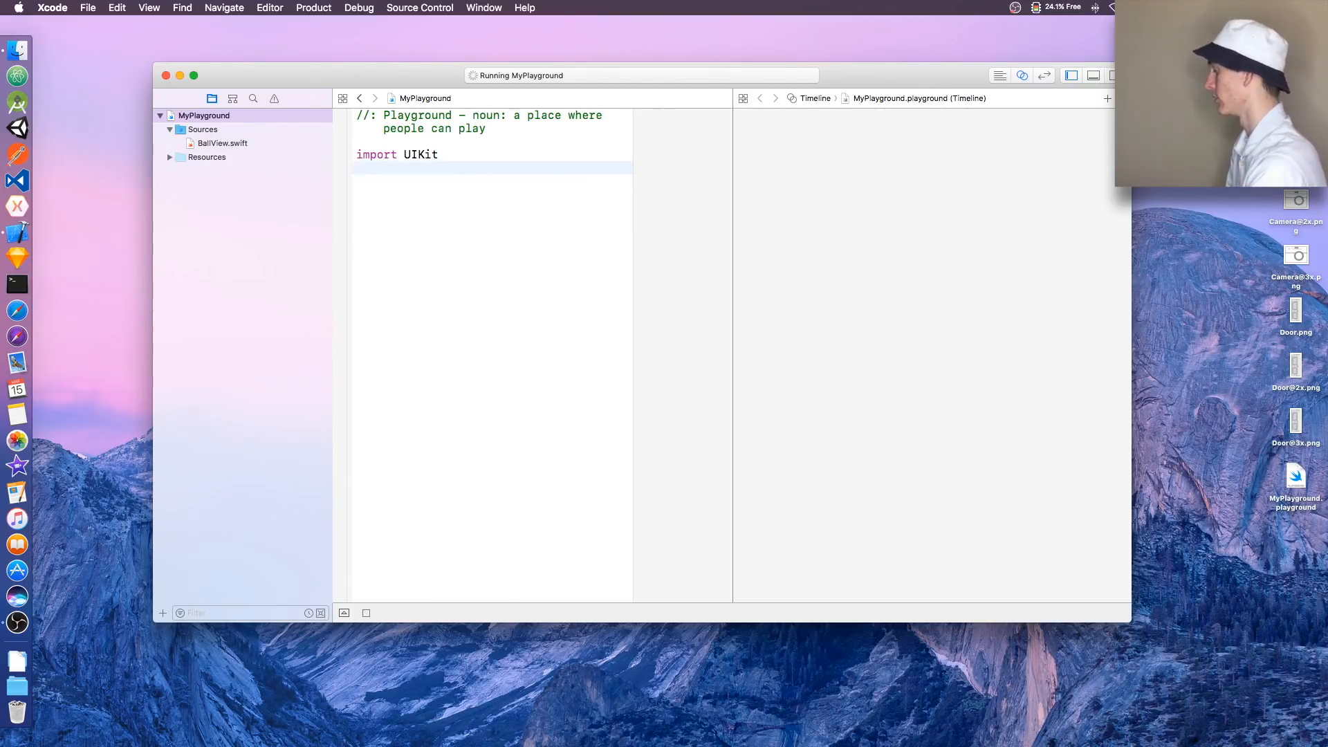
type("imp")
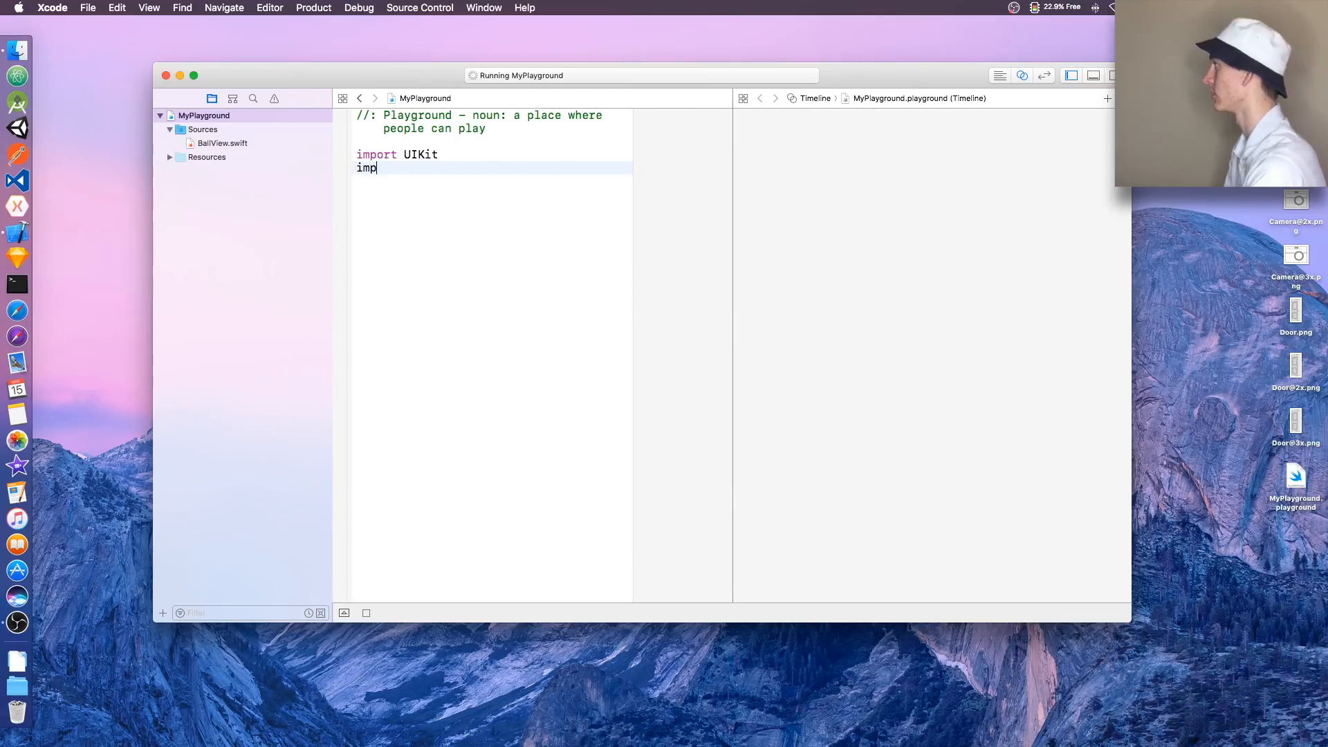
type("ort")
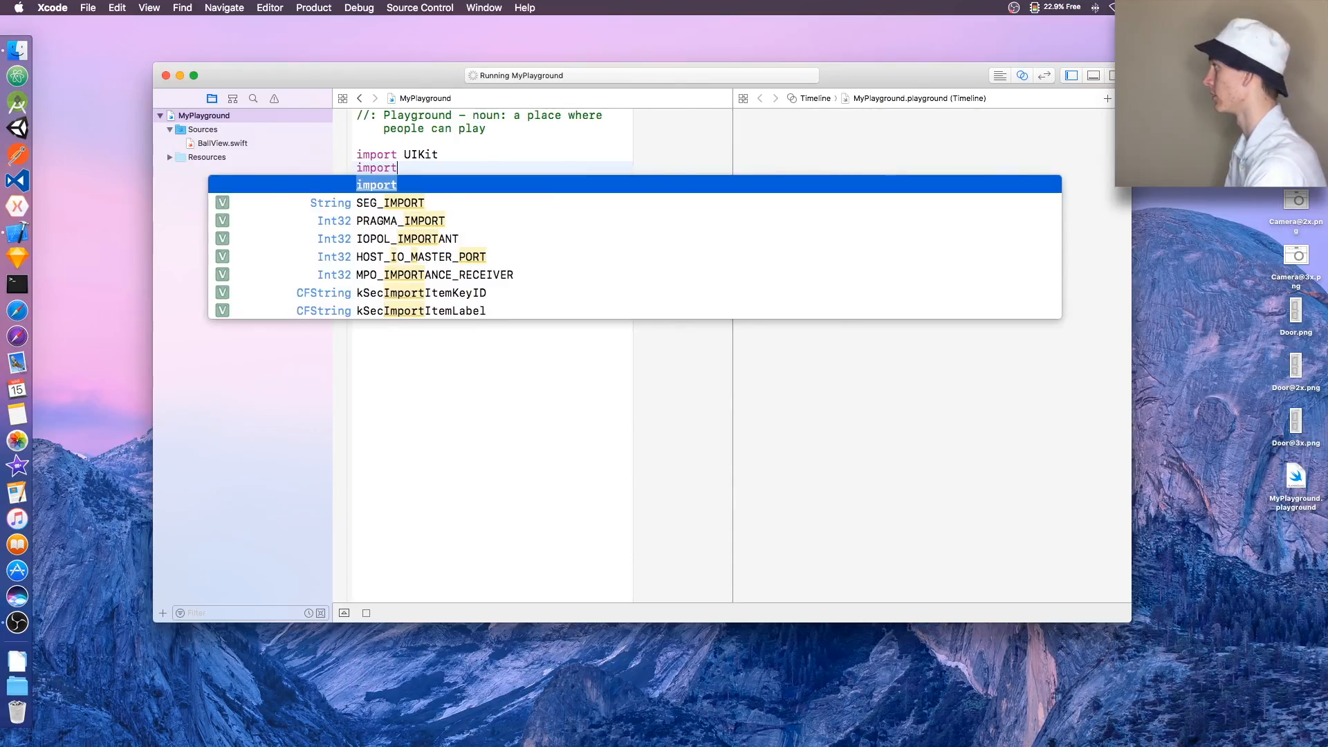
type(" Pl")
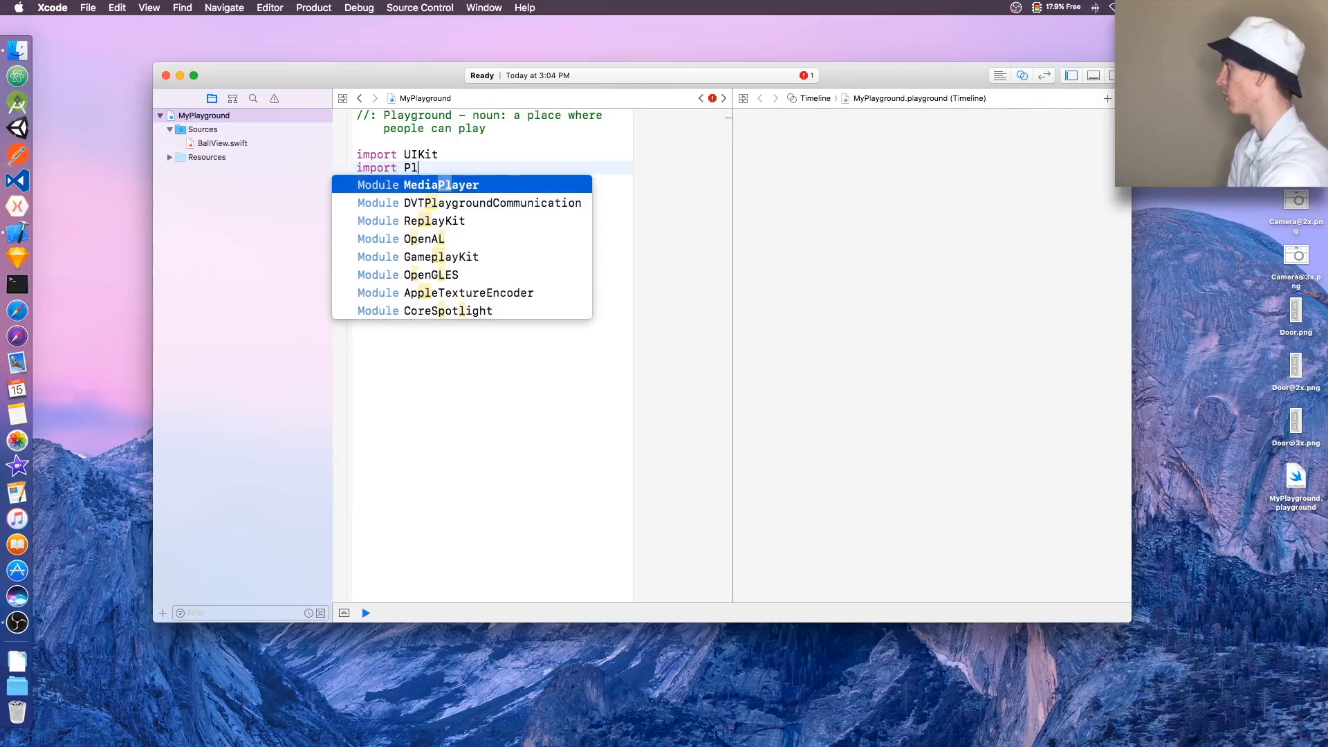
type("aygroung")
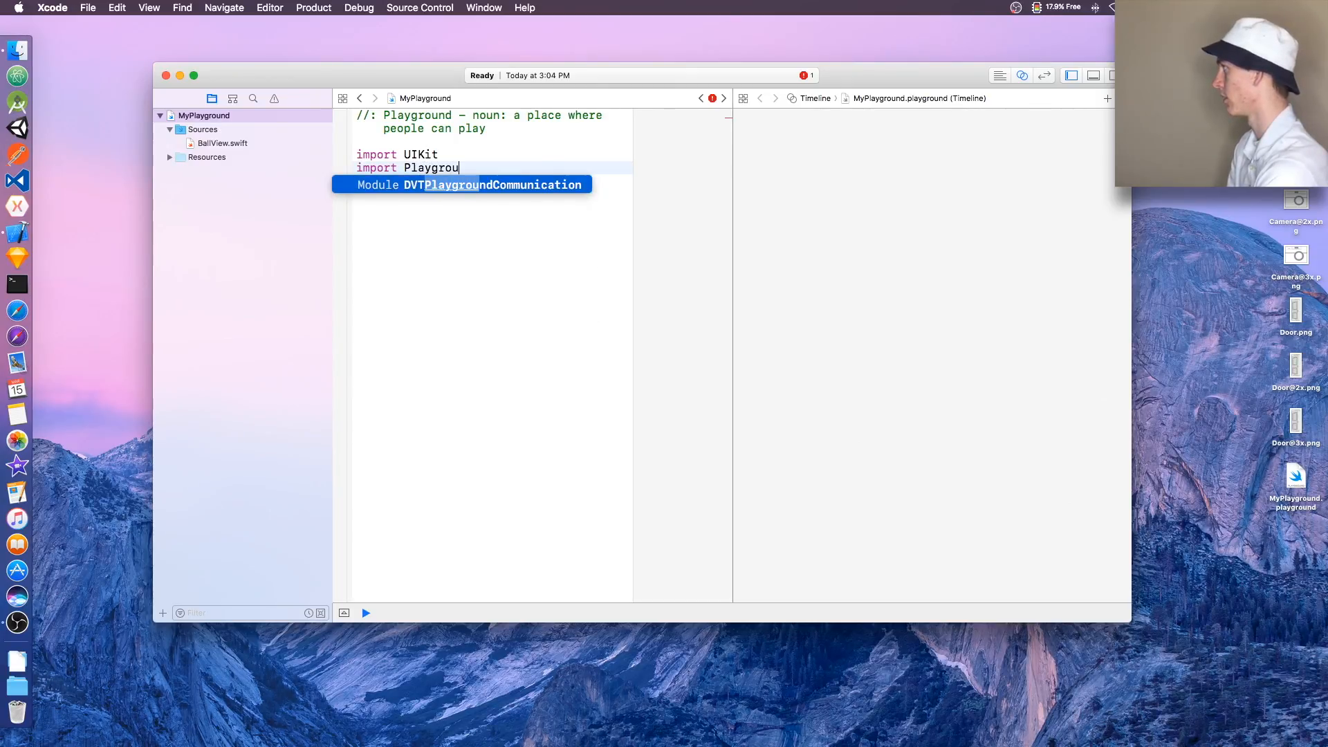
key("BackSpace")
type("dSupport")
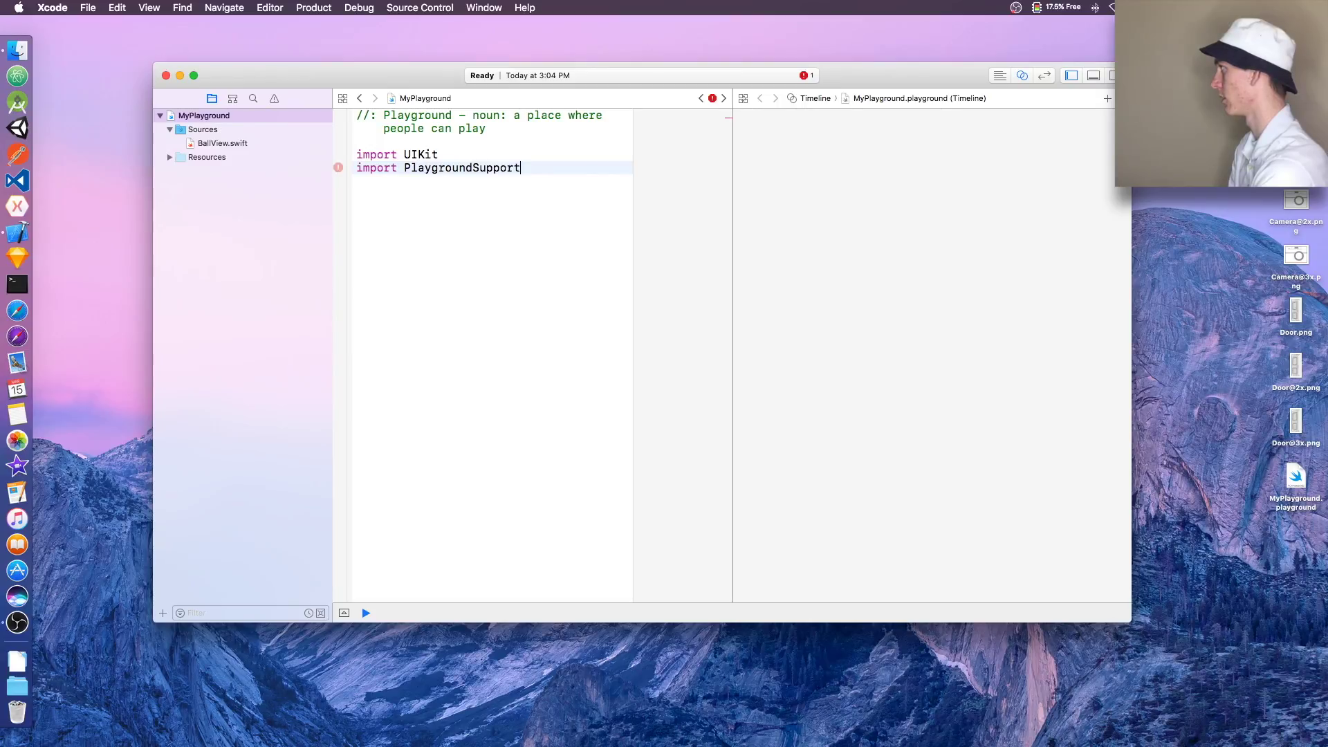
key("Return")
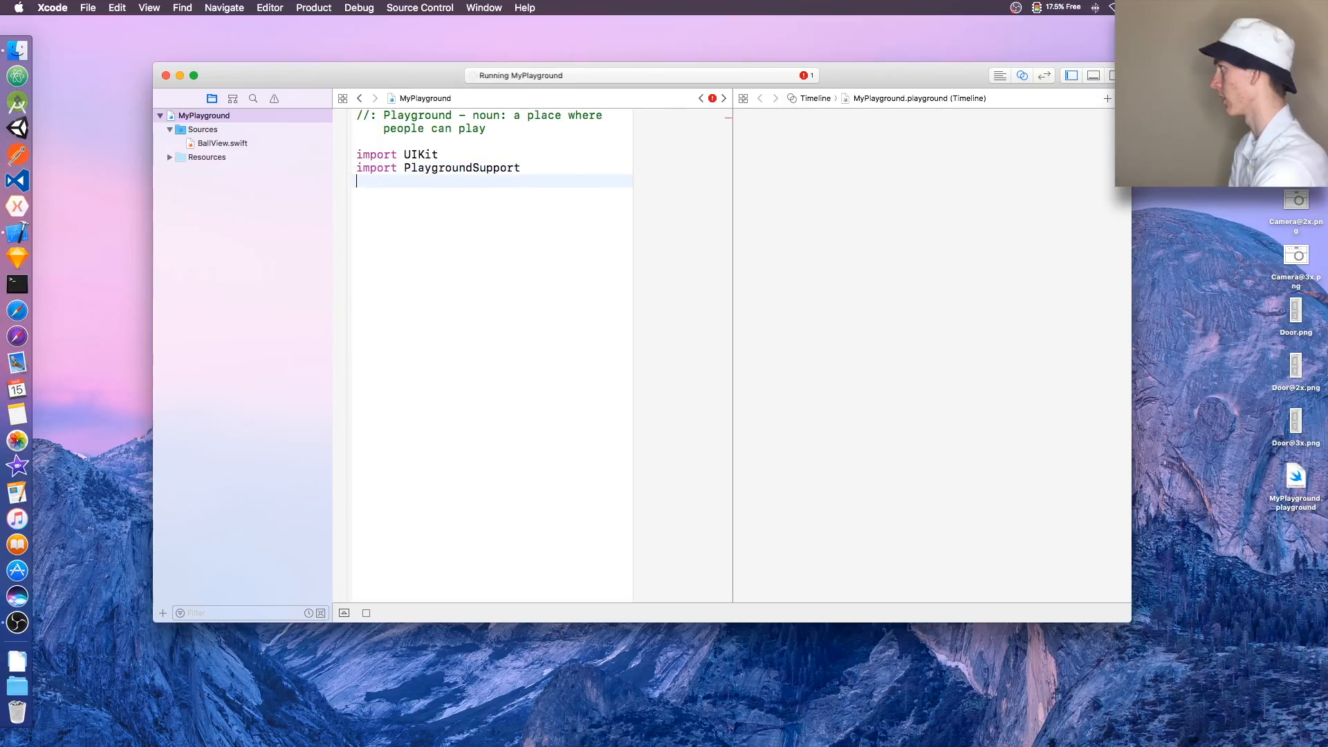
type("i")
type("mport ")
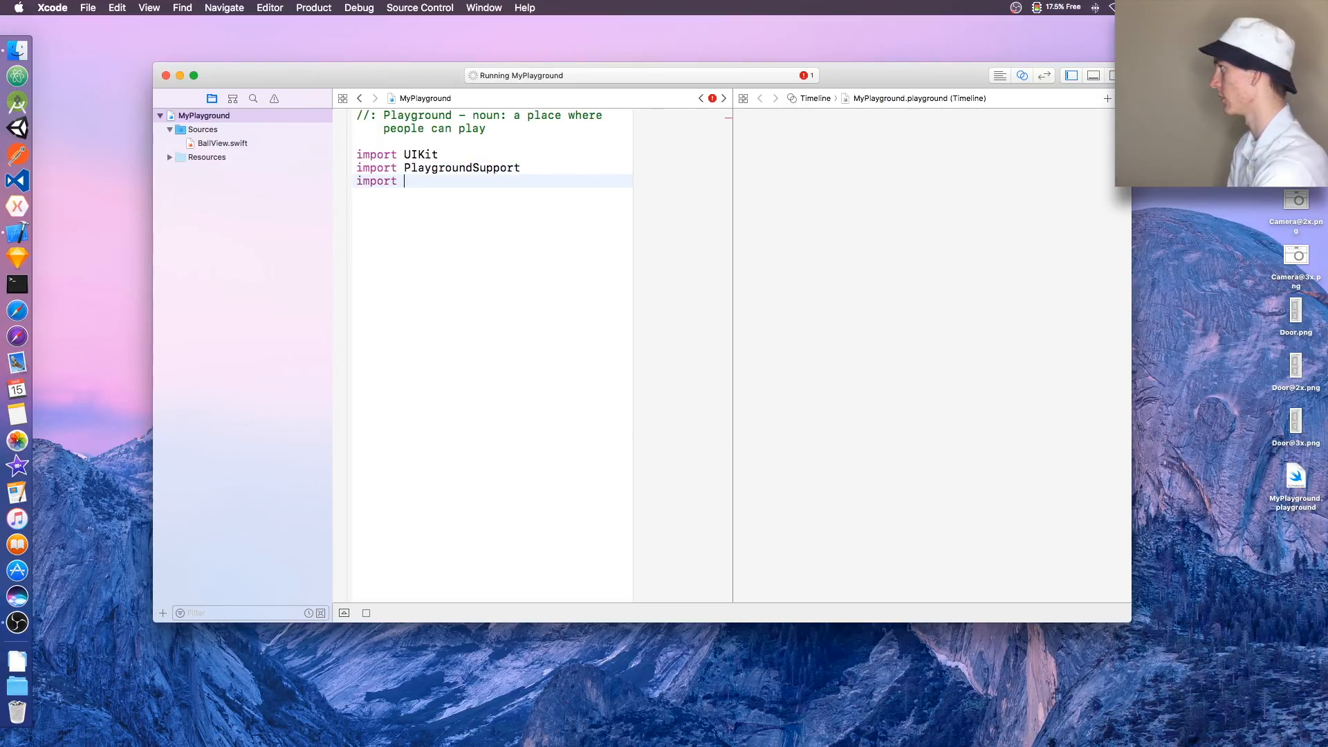
type("Sp")
key("BackSpace")
key("BackSpace")
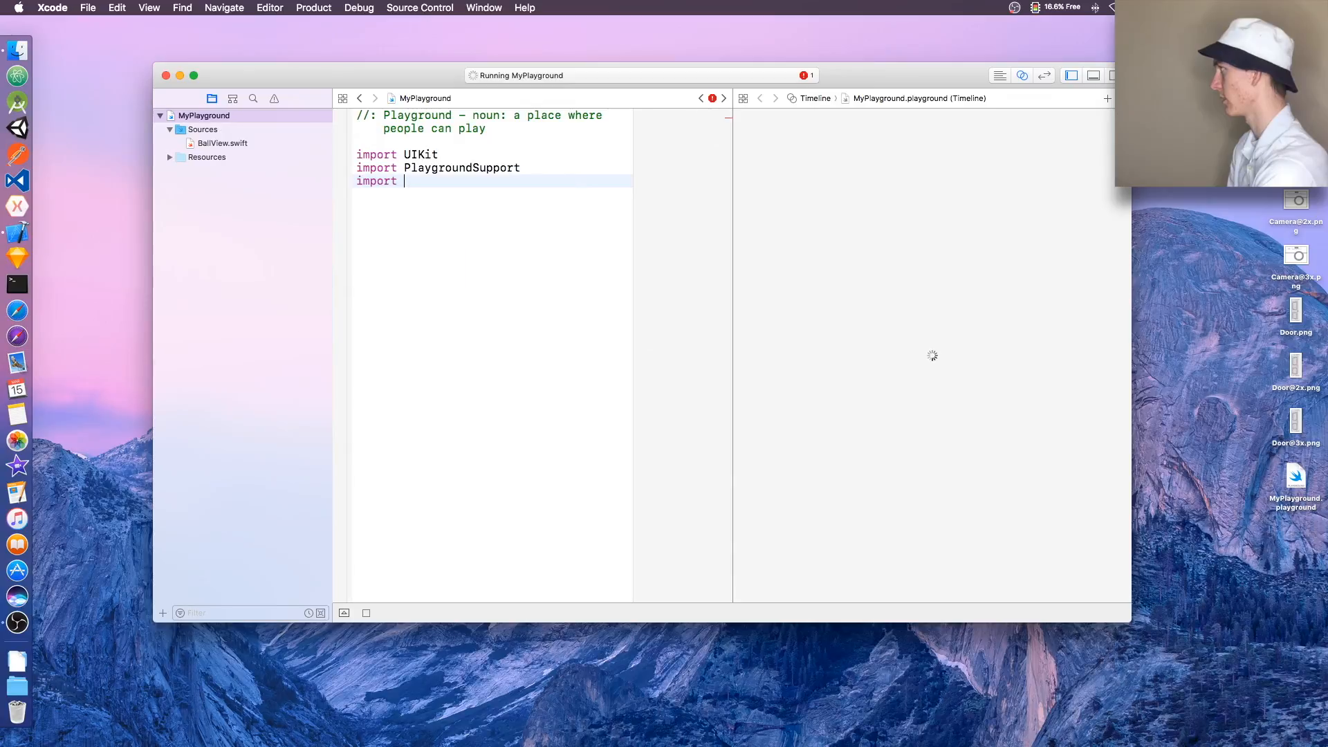
type("XC")
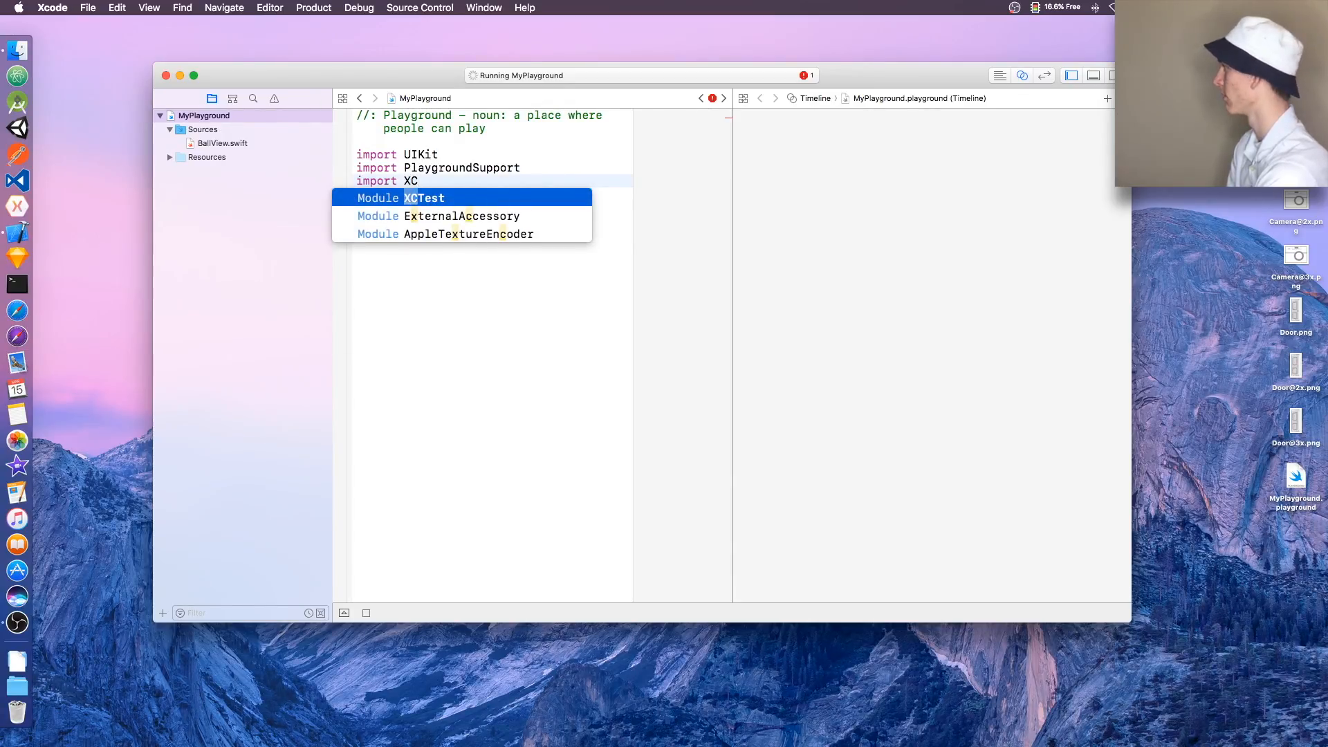
type("Playgrou")
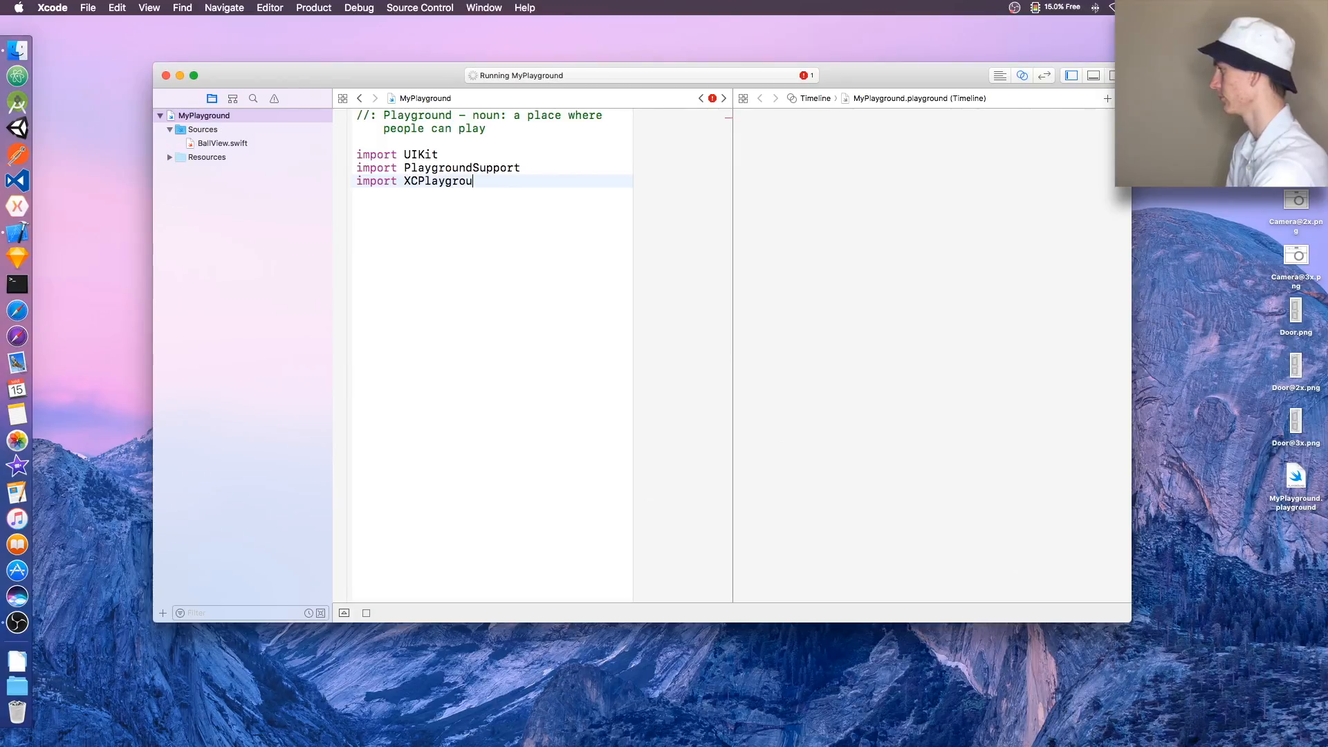
type("nd")
key("Return")
key("Return")
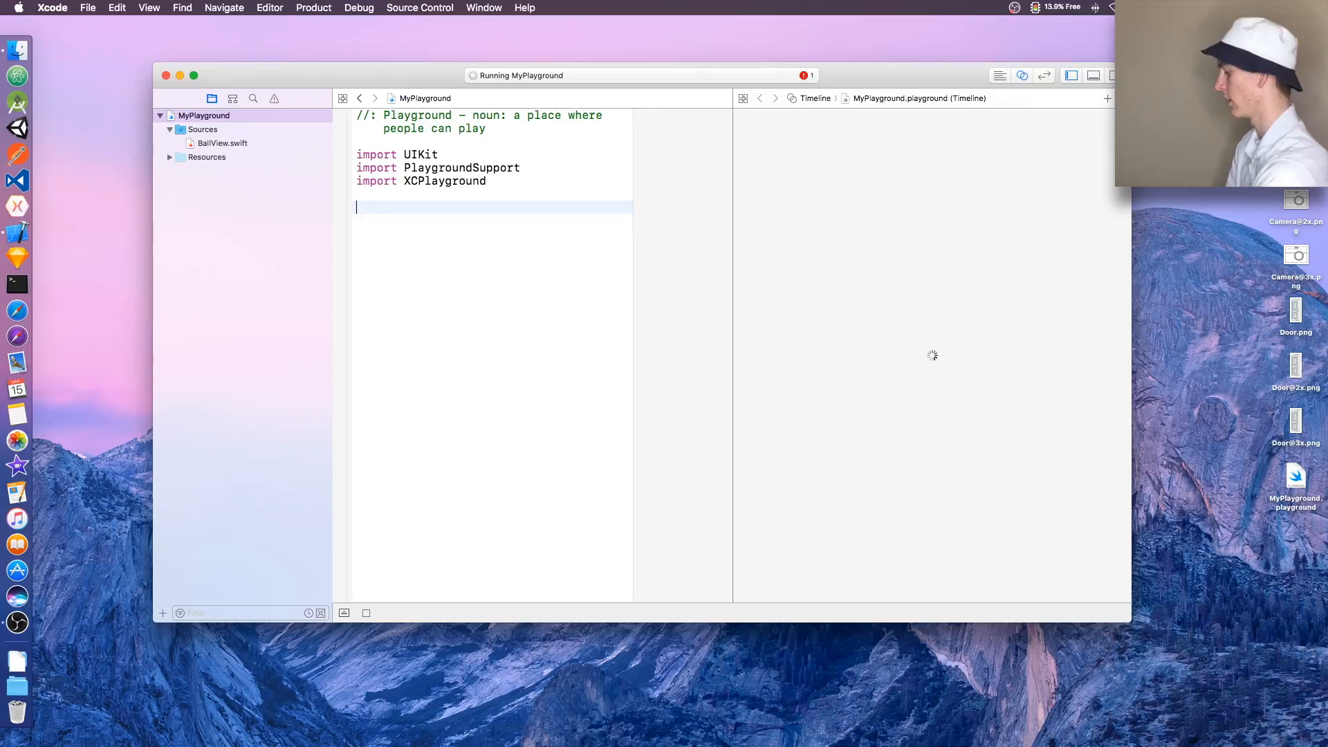
type("Playgrou")
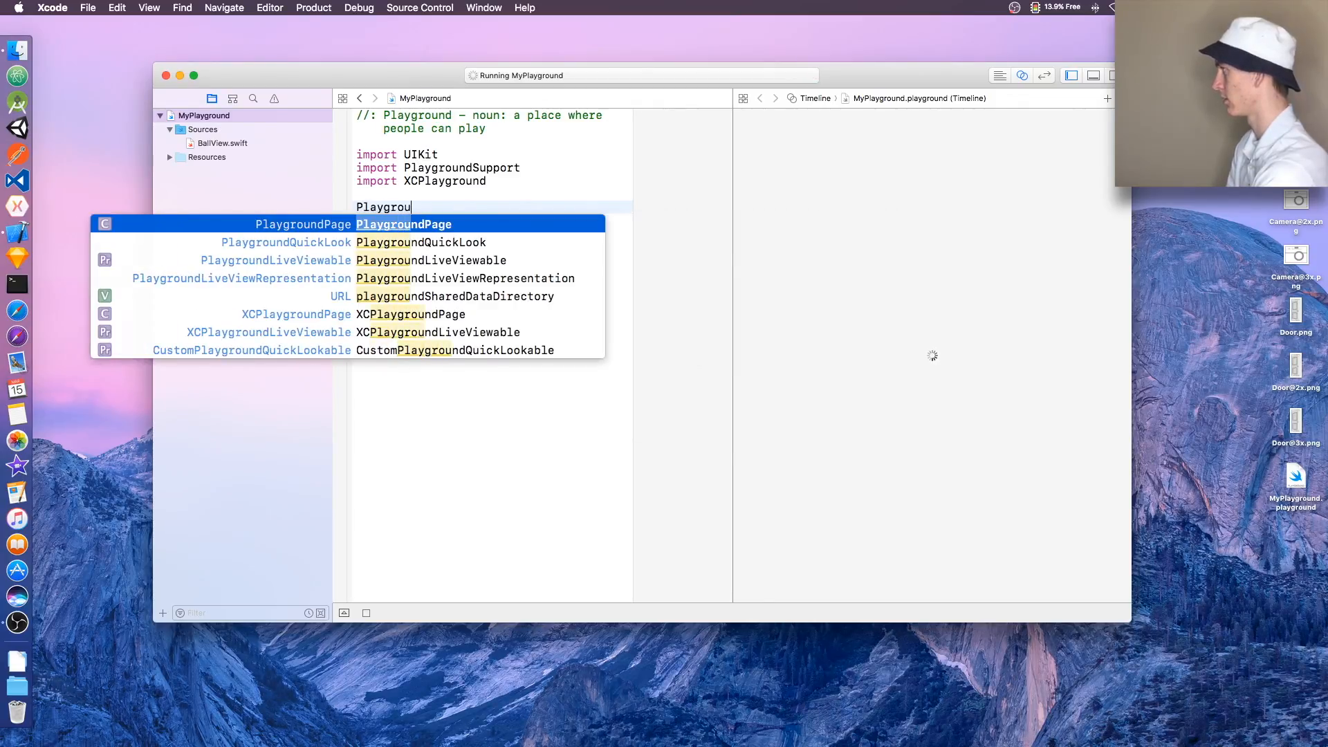
type("nd")
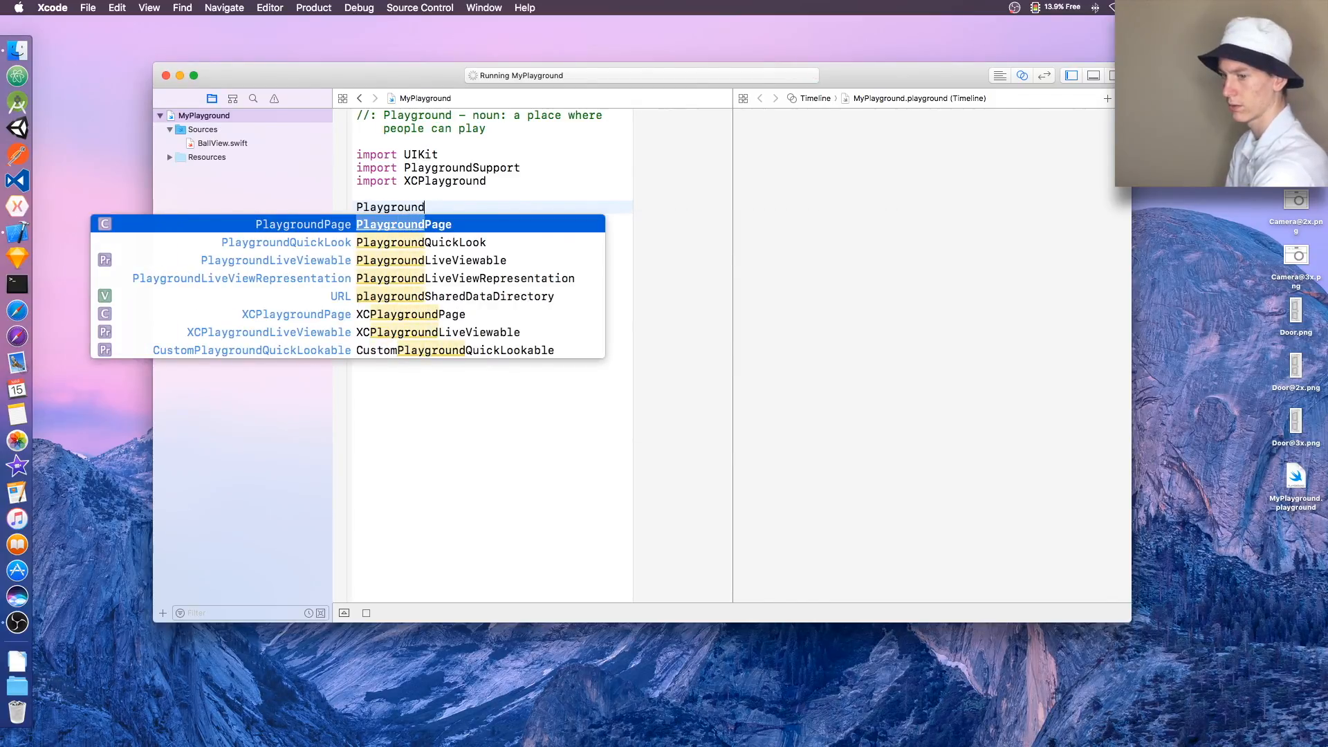
Write PlaygroundPage.current.liveView = view with let view = BallView() declared above it.
key("Tab")
type(".")
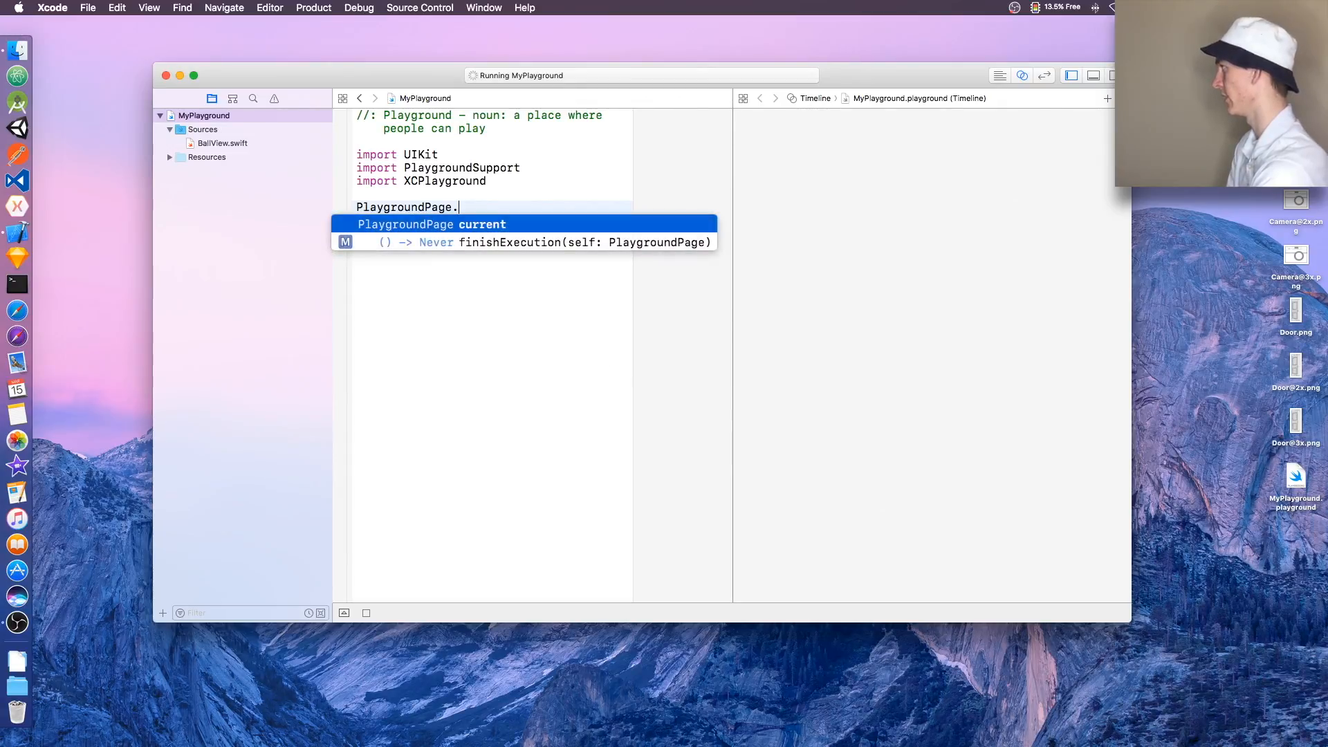
key("Tab")
type(".")
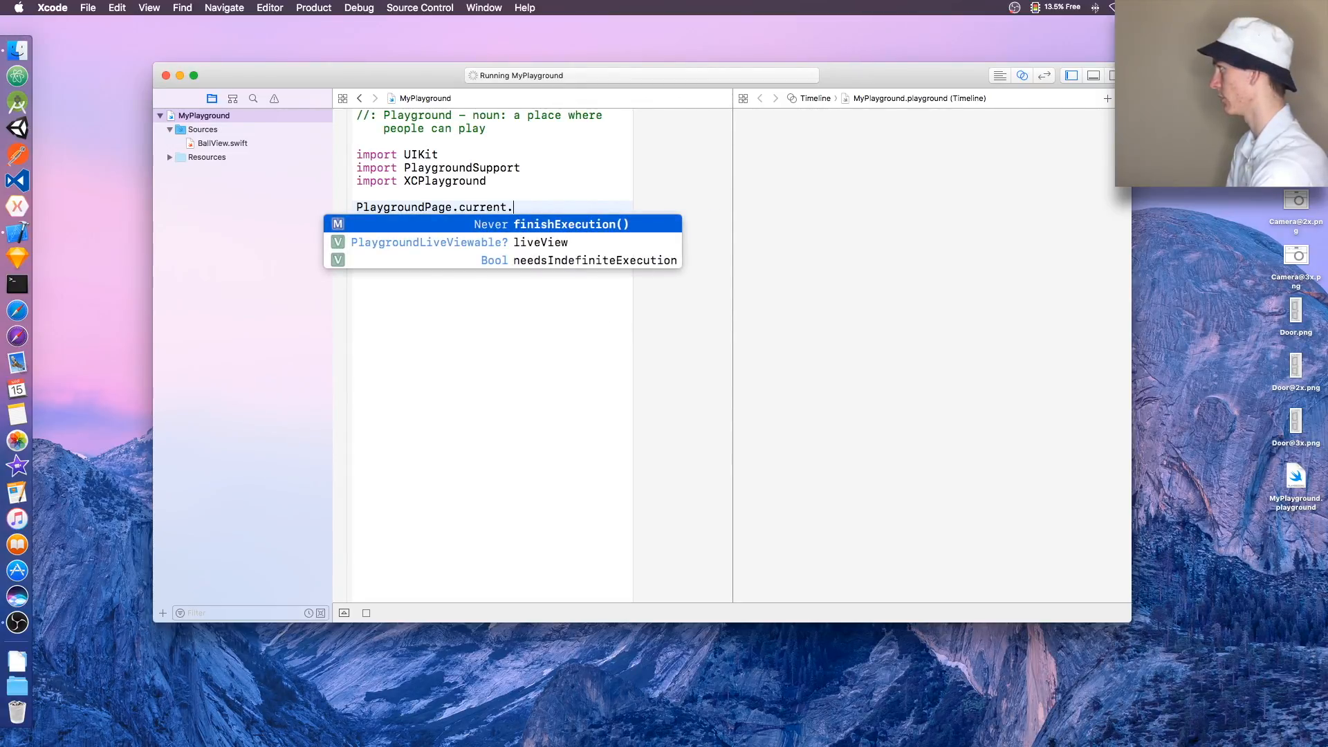
type("l")
key("Tab")
type("=")
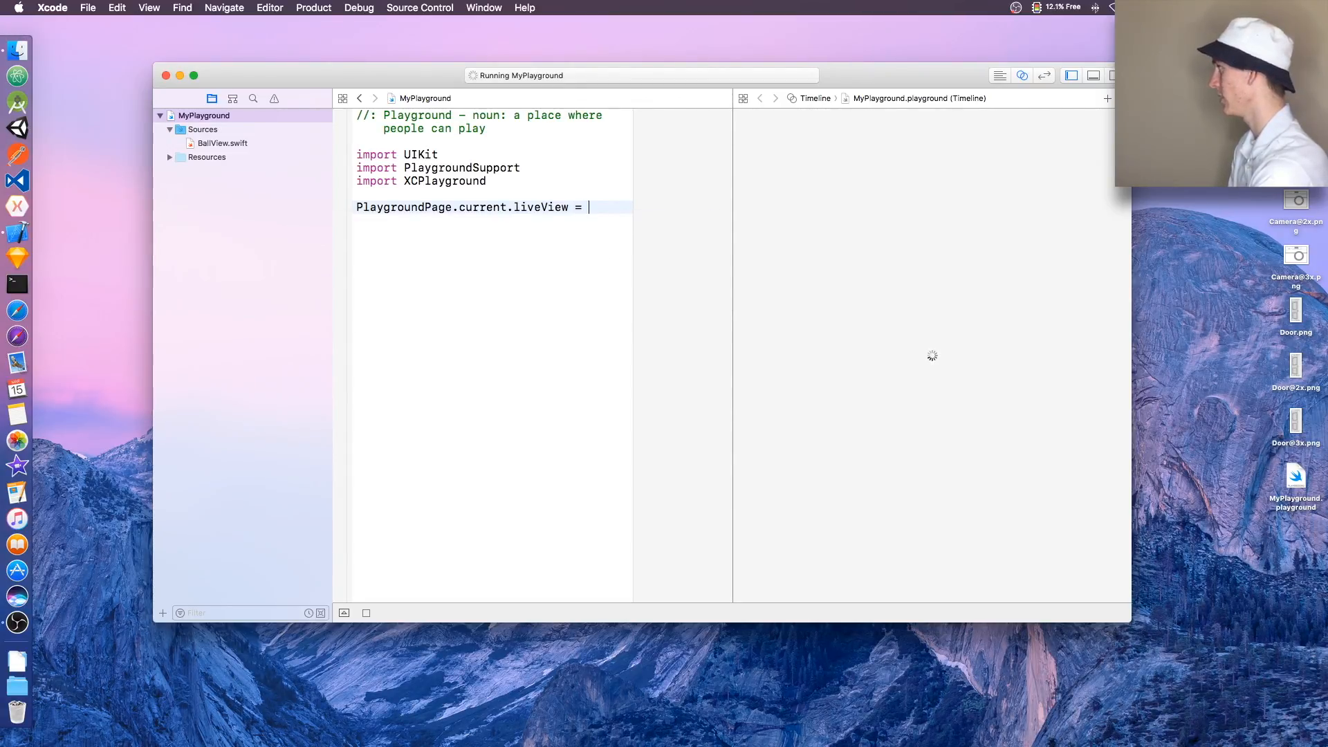
type(" view")
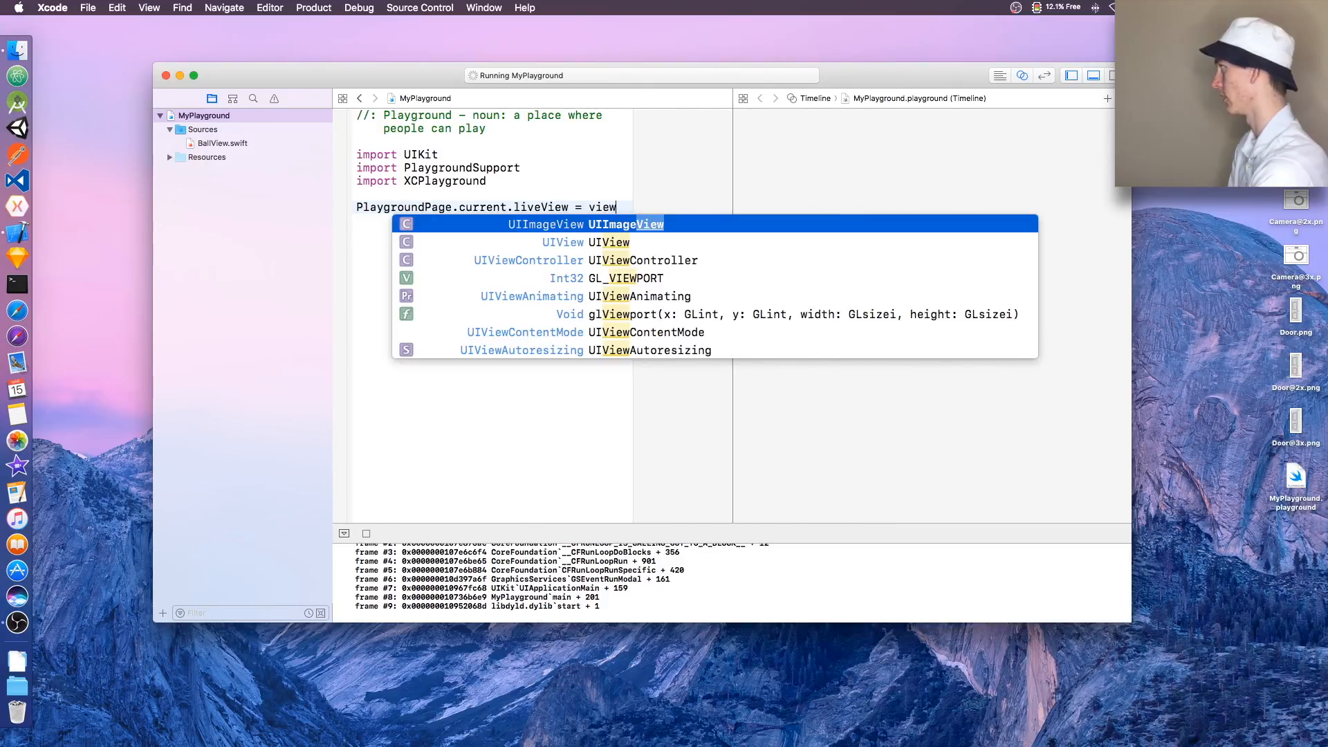
left_click(519, 182)
key("Return")
key("Return")
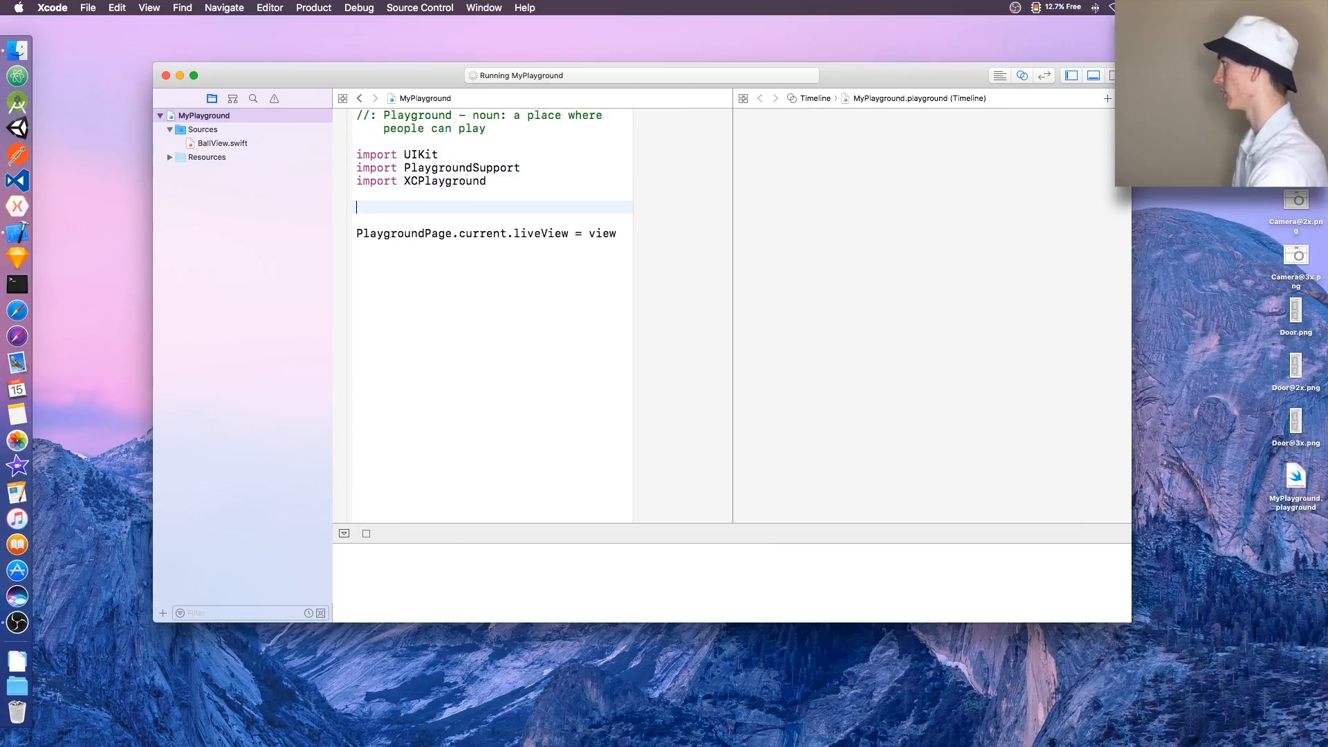
type("let vie")
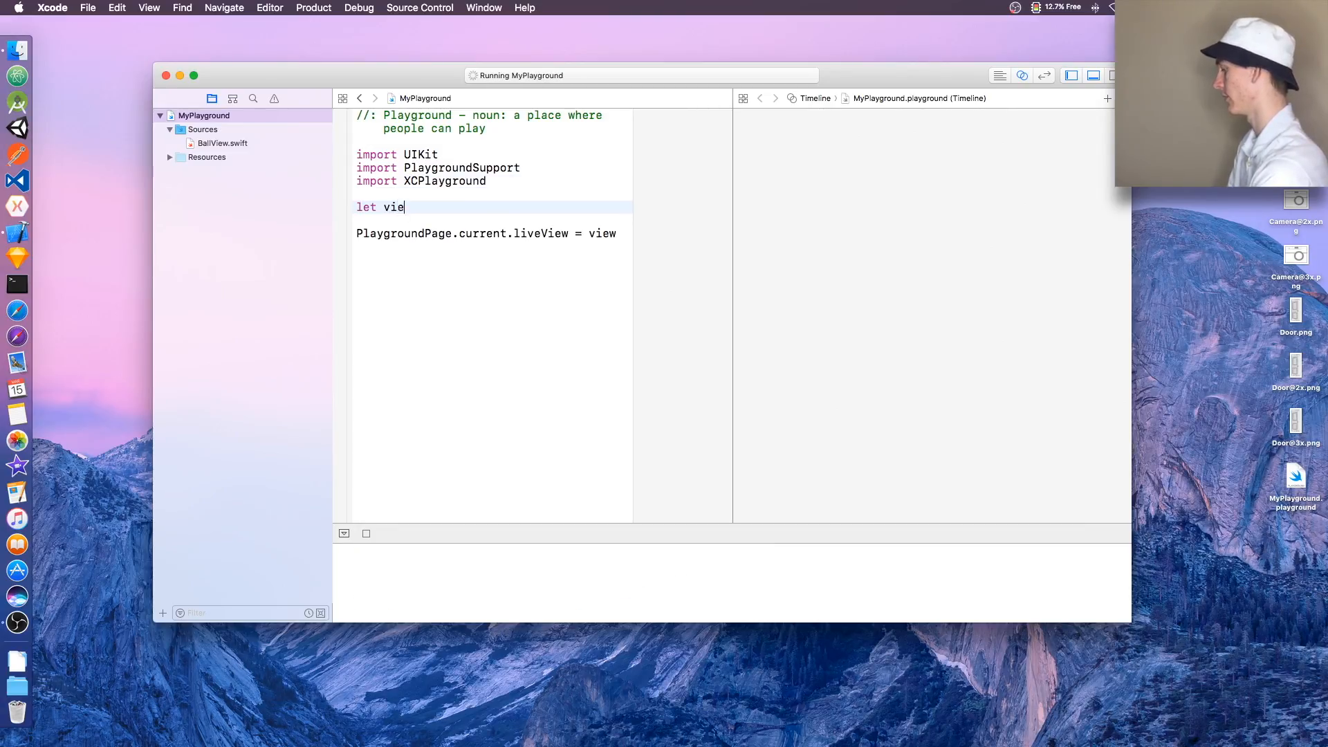
type("w =")
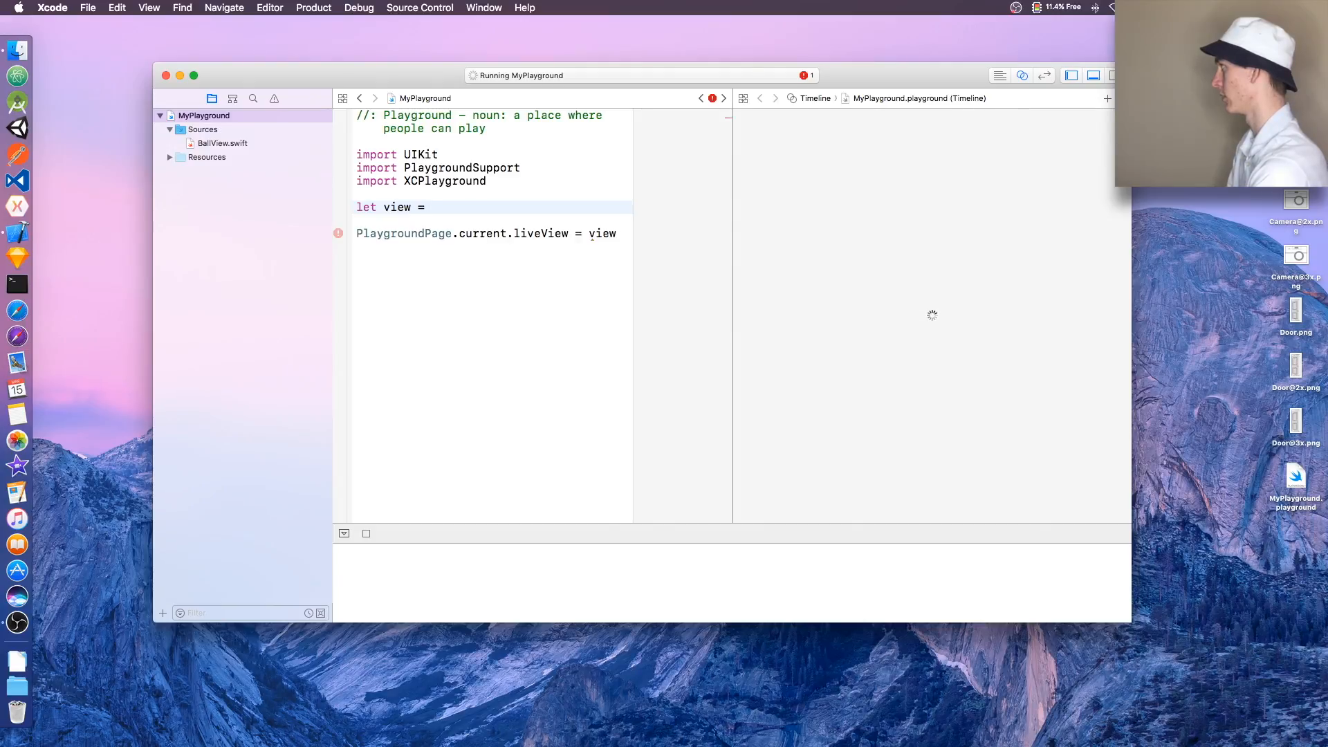
type(" Ba")
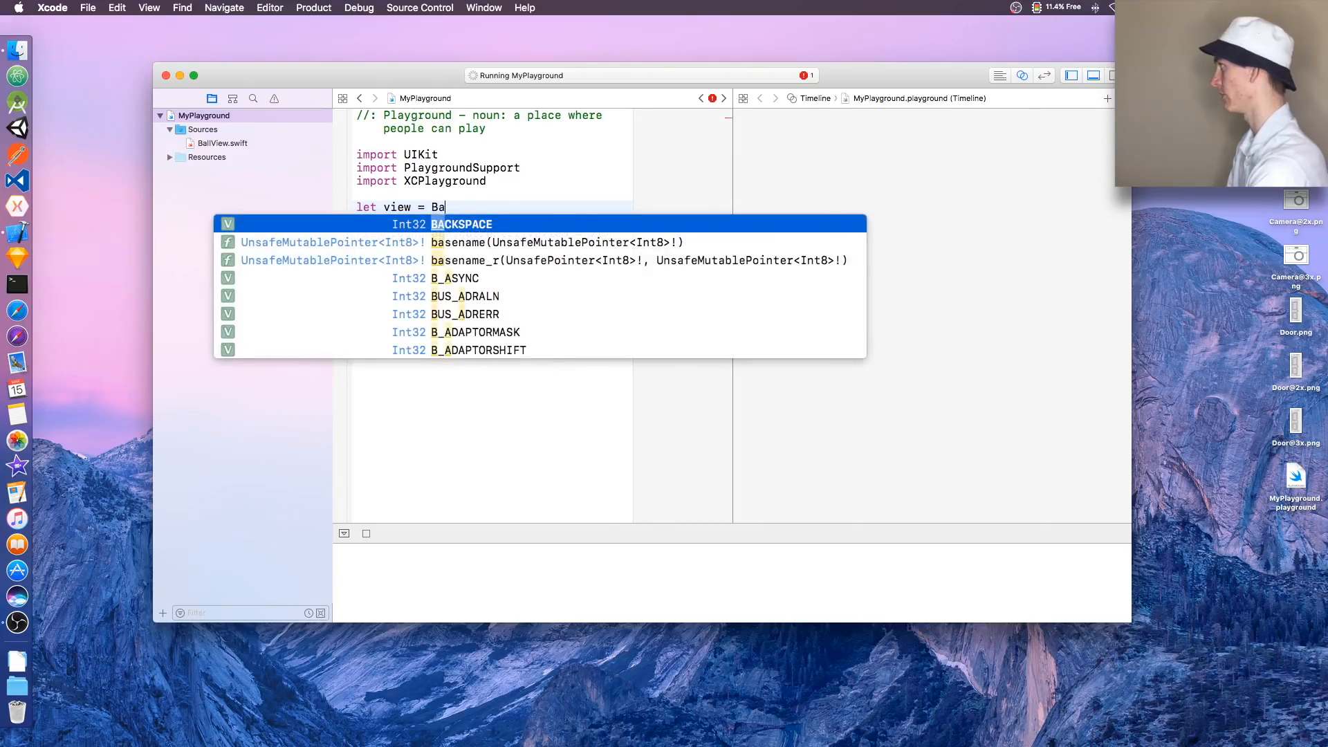
type("llView")
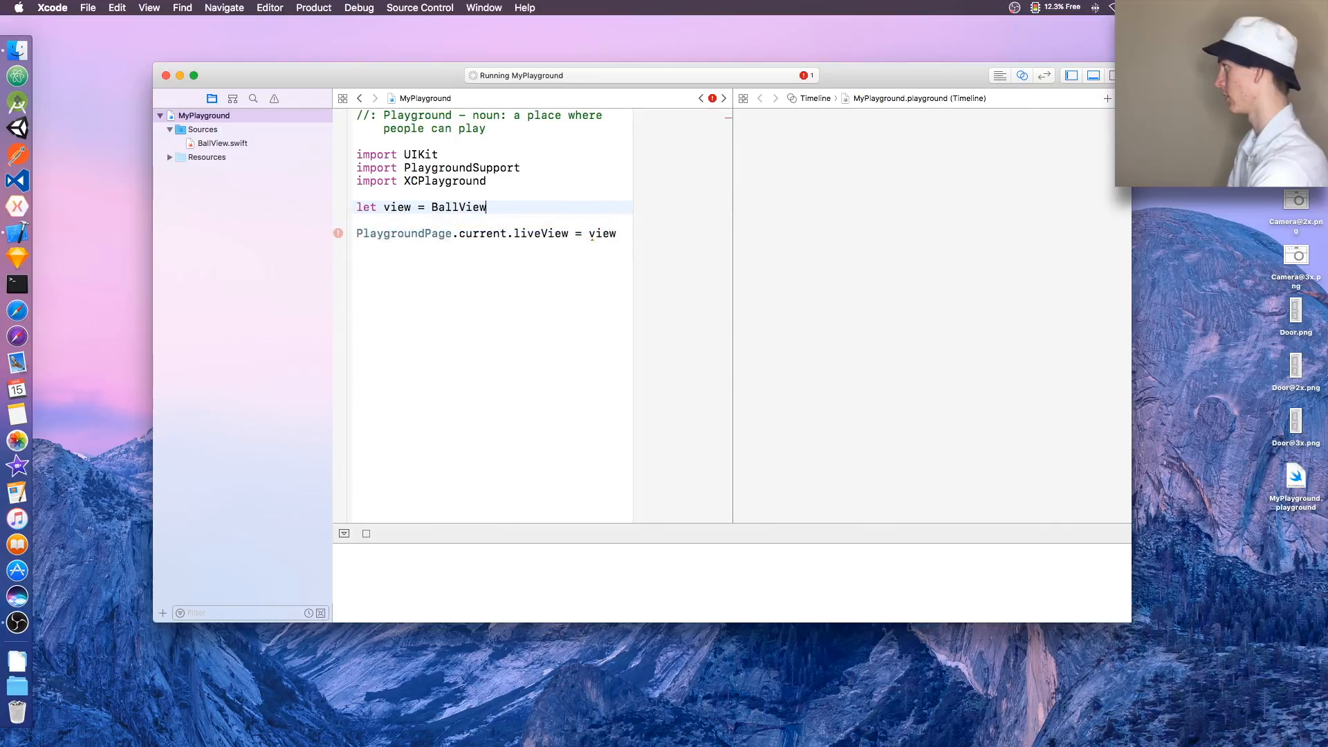
type("()")
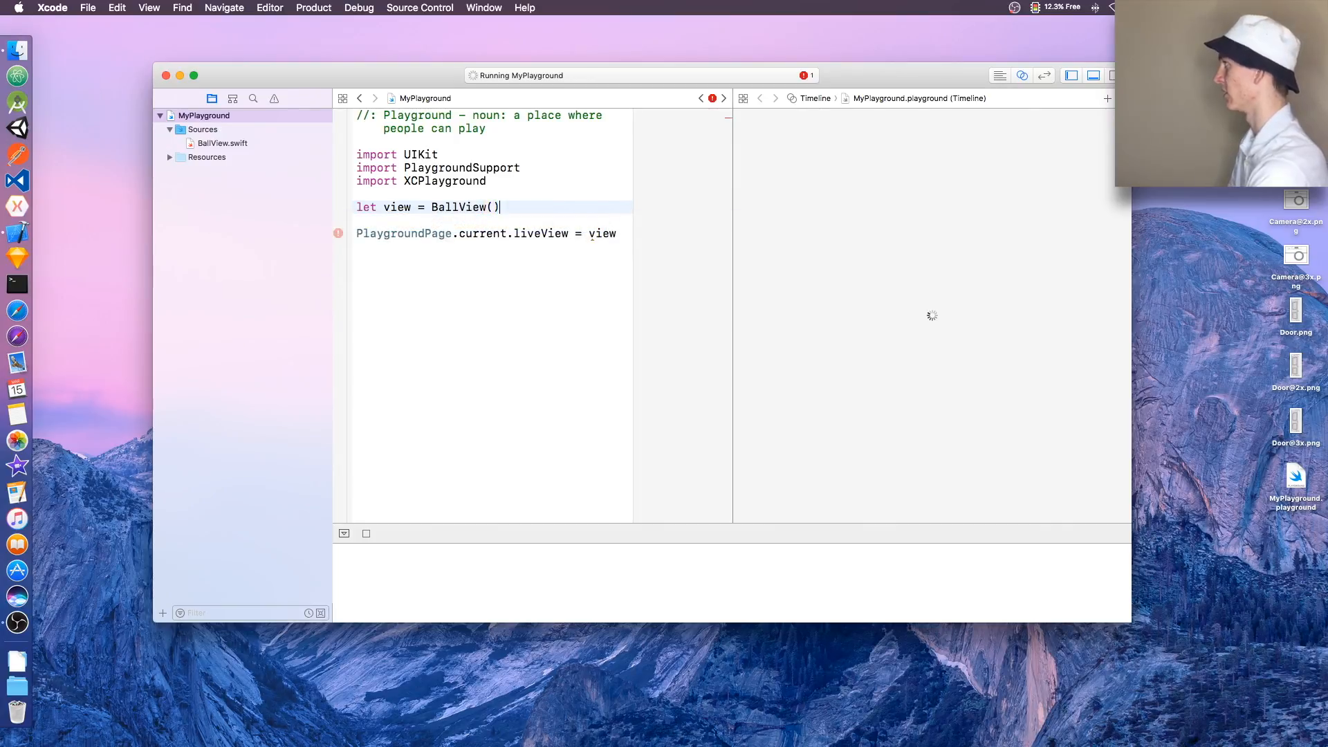
Look at BallView.swift in Sources, then return to the main playground page.
left_click(223, 143)
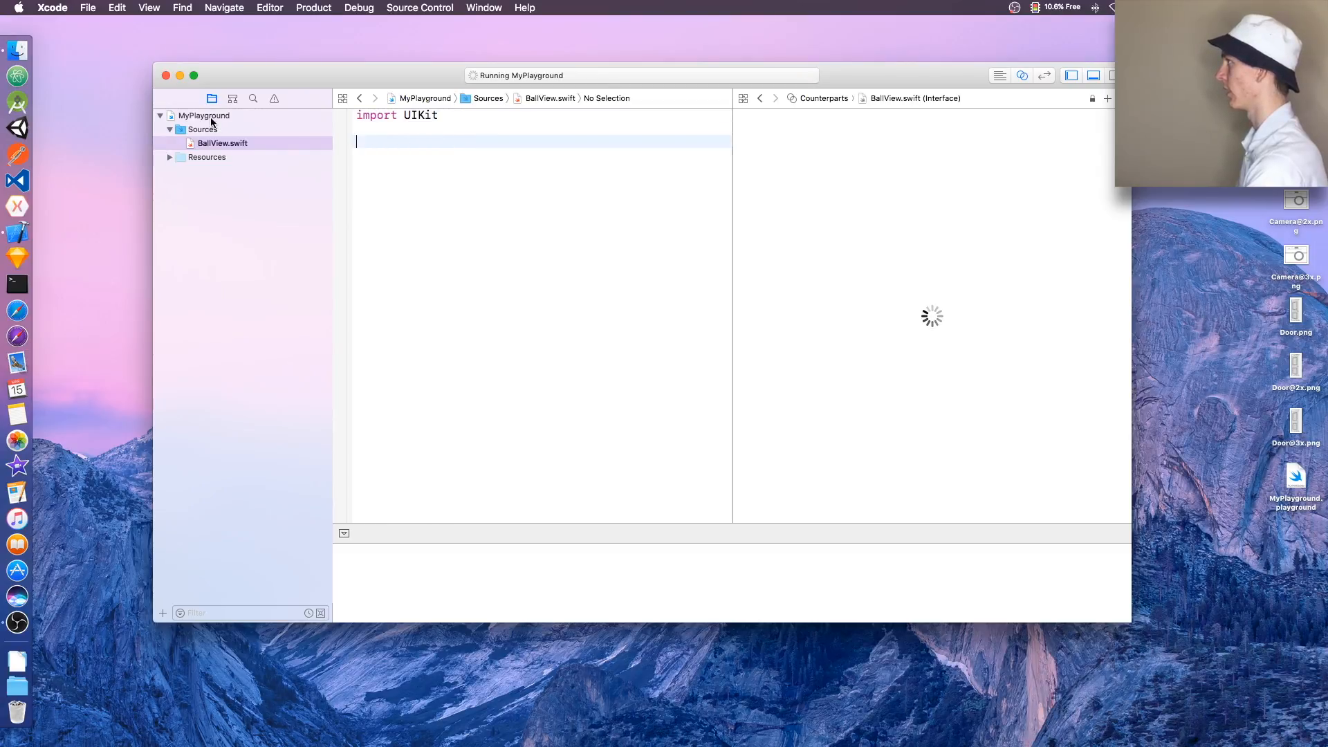
left_click(204, 115)
Copy the PlaygroundSupport and XCPlayground imports into BallView.swift below UIKit.
left_click_drag(488, 182, 358, 168)
key("super+c")
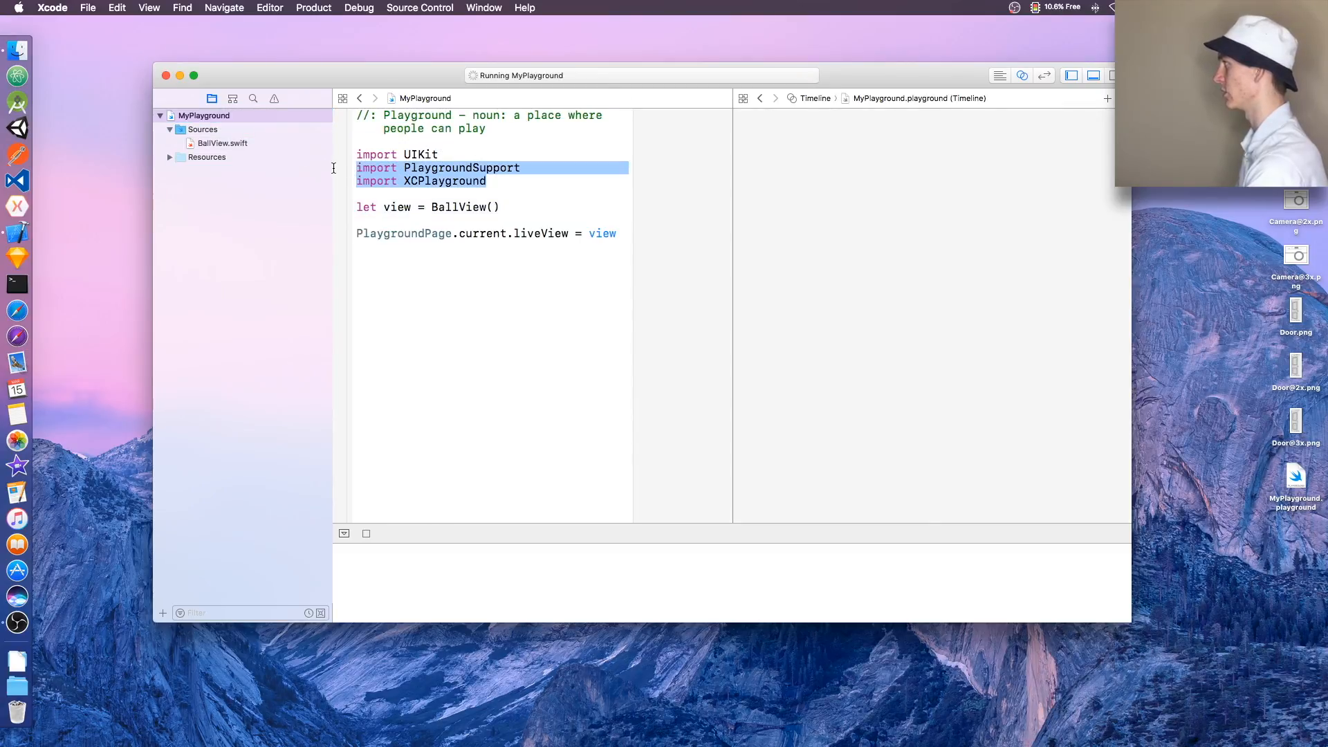
left_click(223, 143)
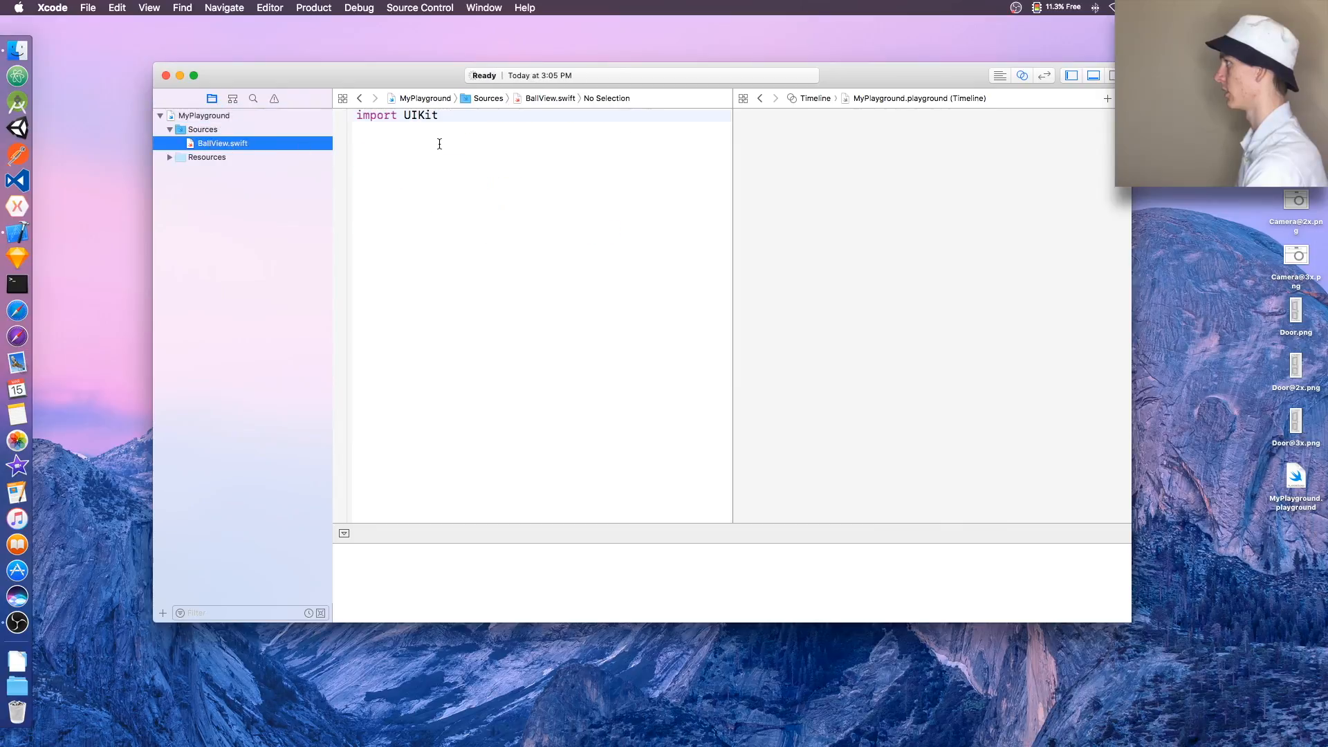
key("Return")
key("super+v")
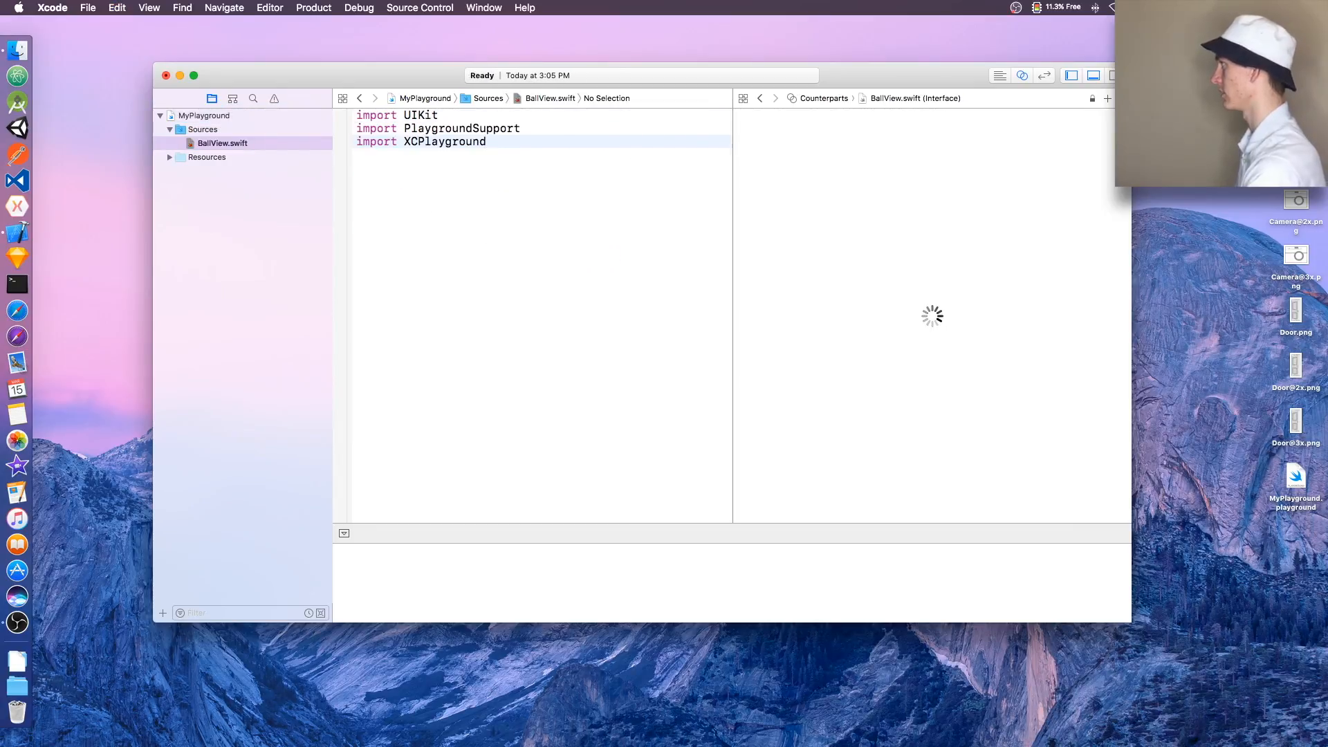
key("Return")
key("Return")
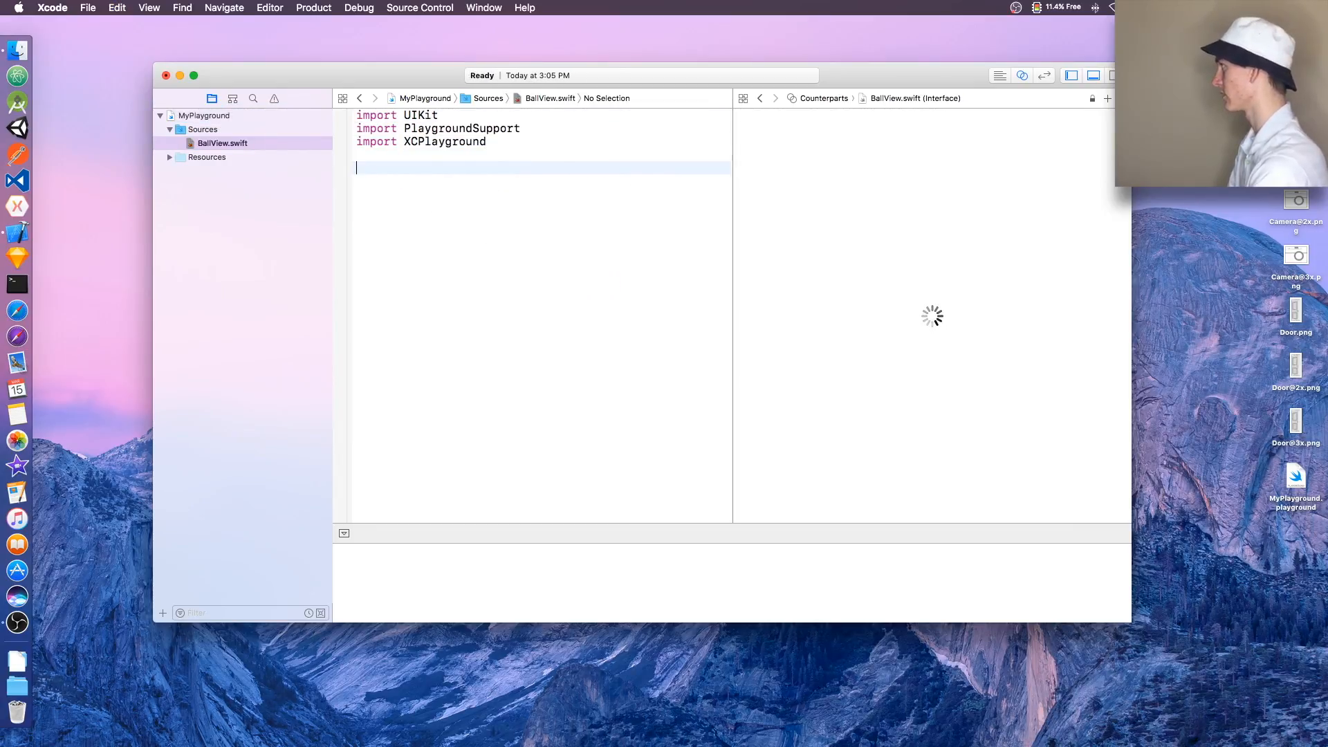
type("pup")
Declare public class BallView: UIView with an empty body.
key("BackSpace")
type("b")
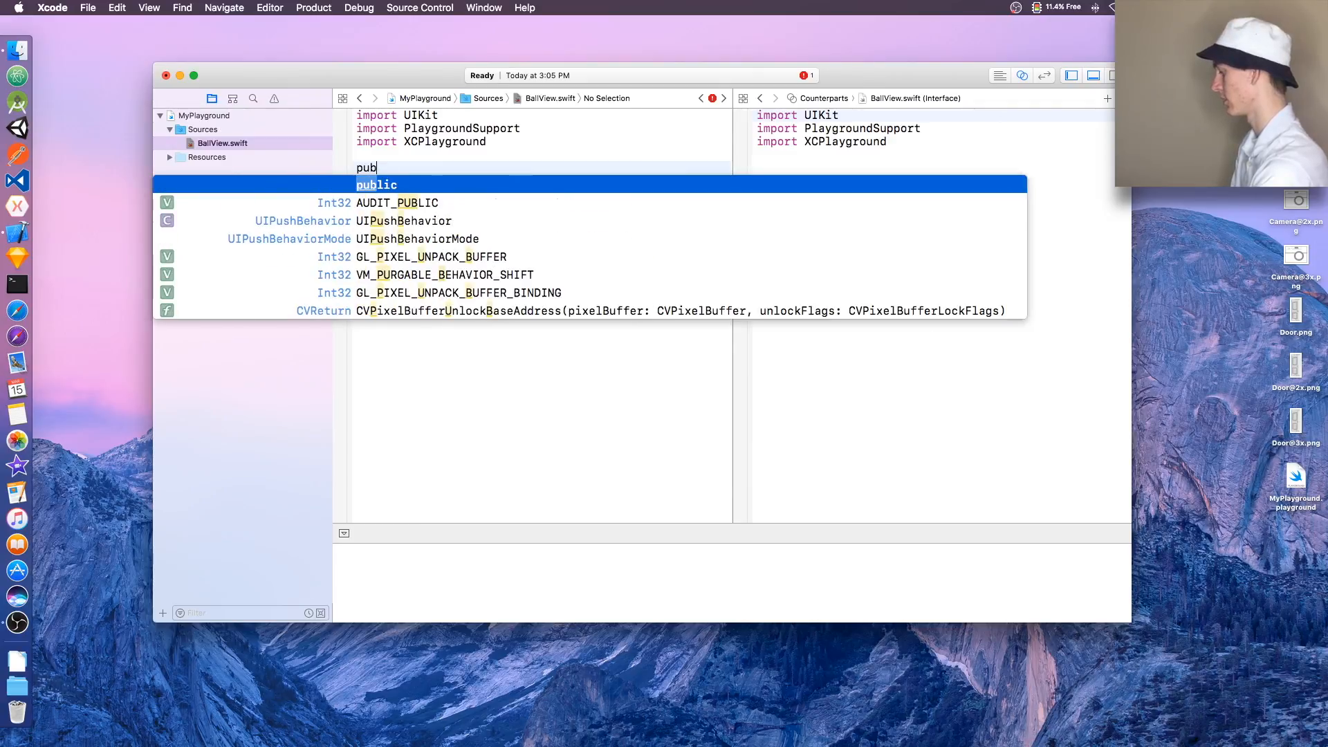
key("Tab")
type("class B")
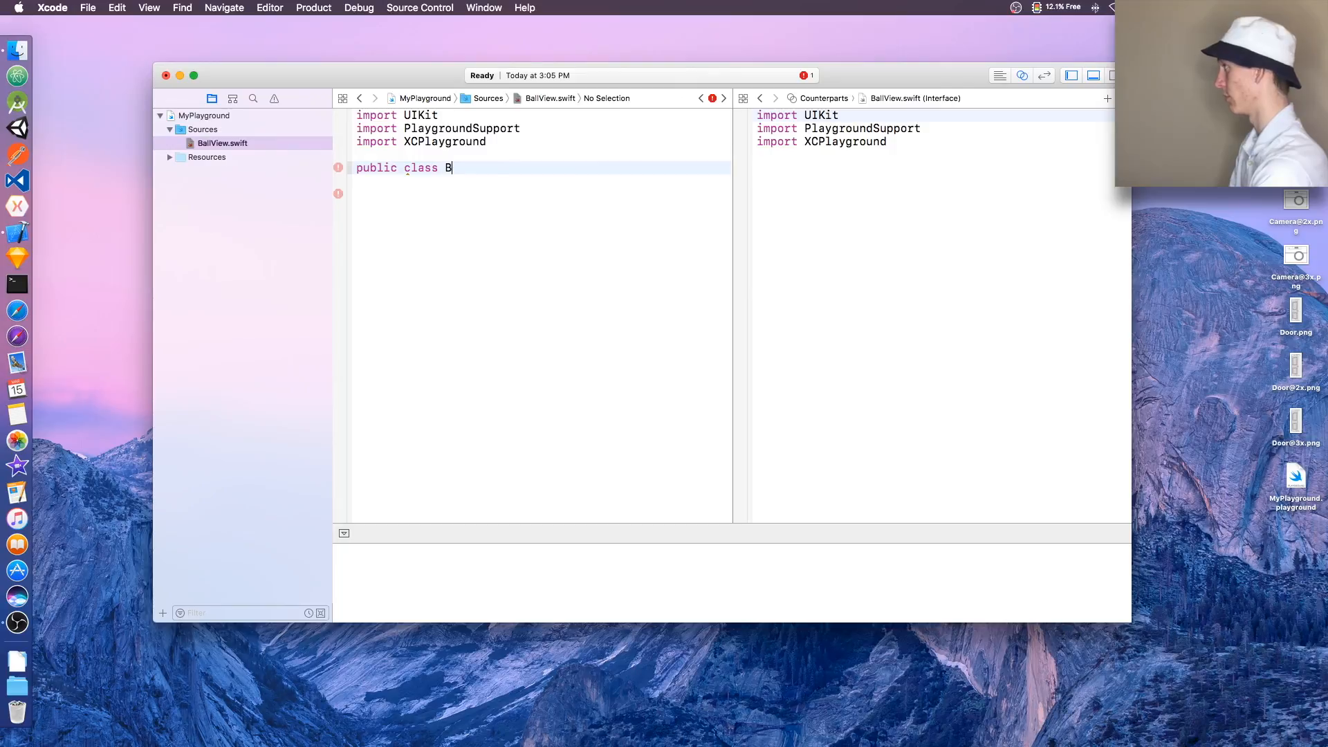
type("allView")
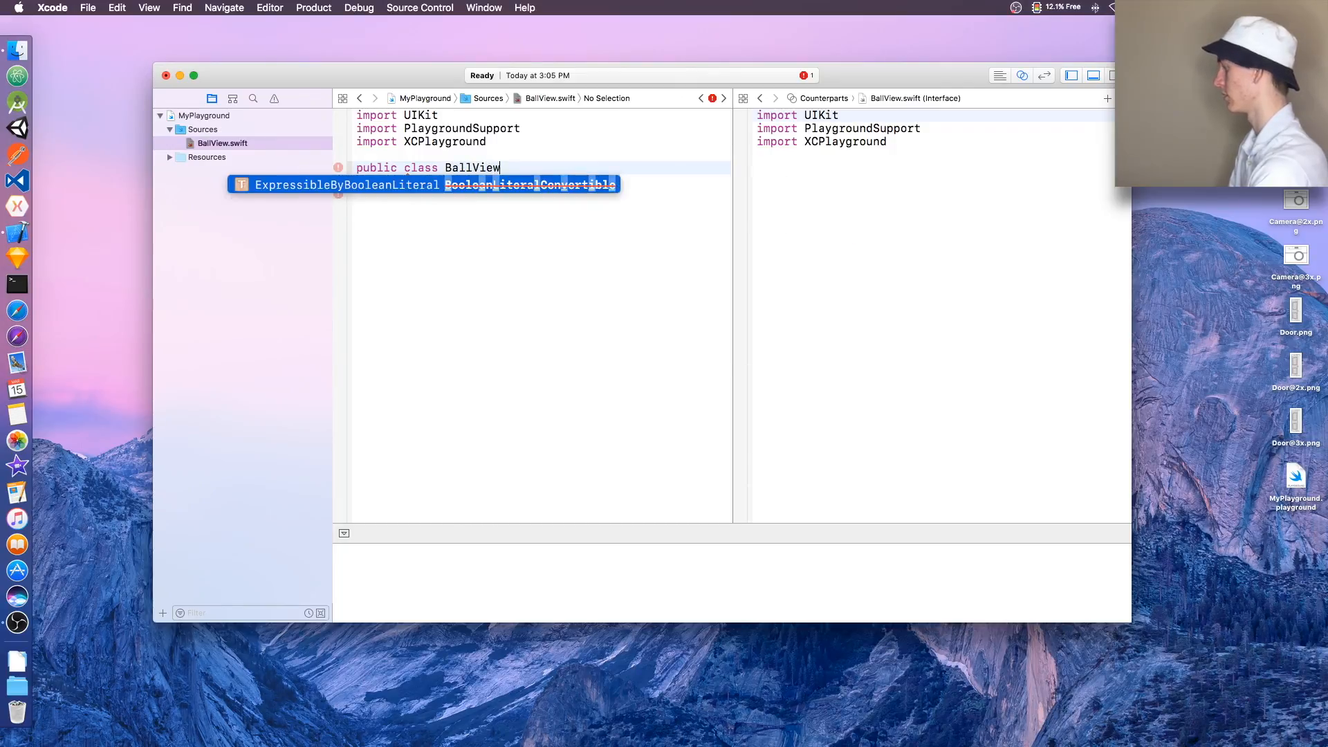
type(":")
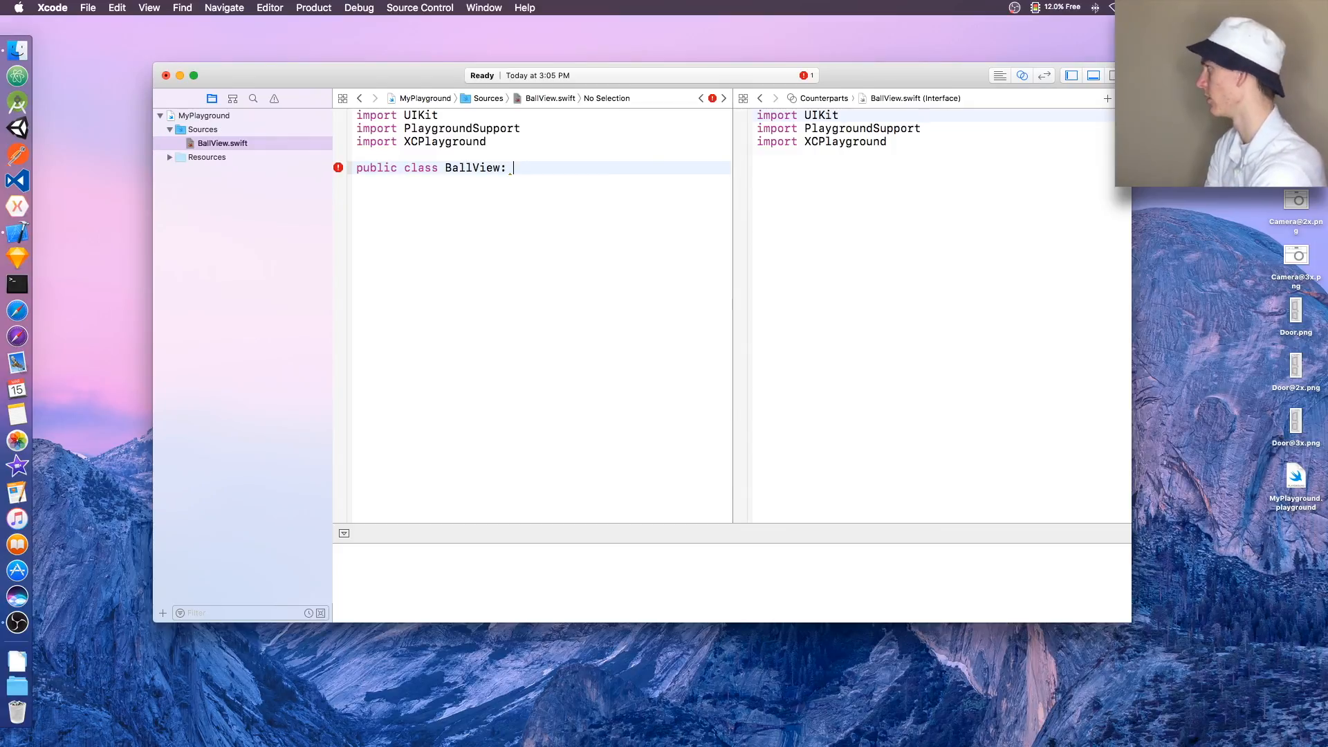
type("UI")
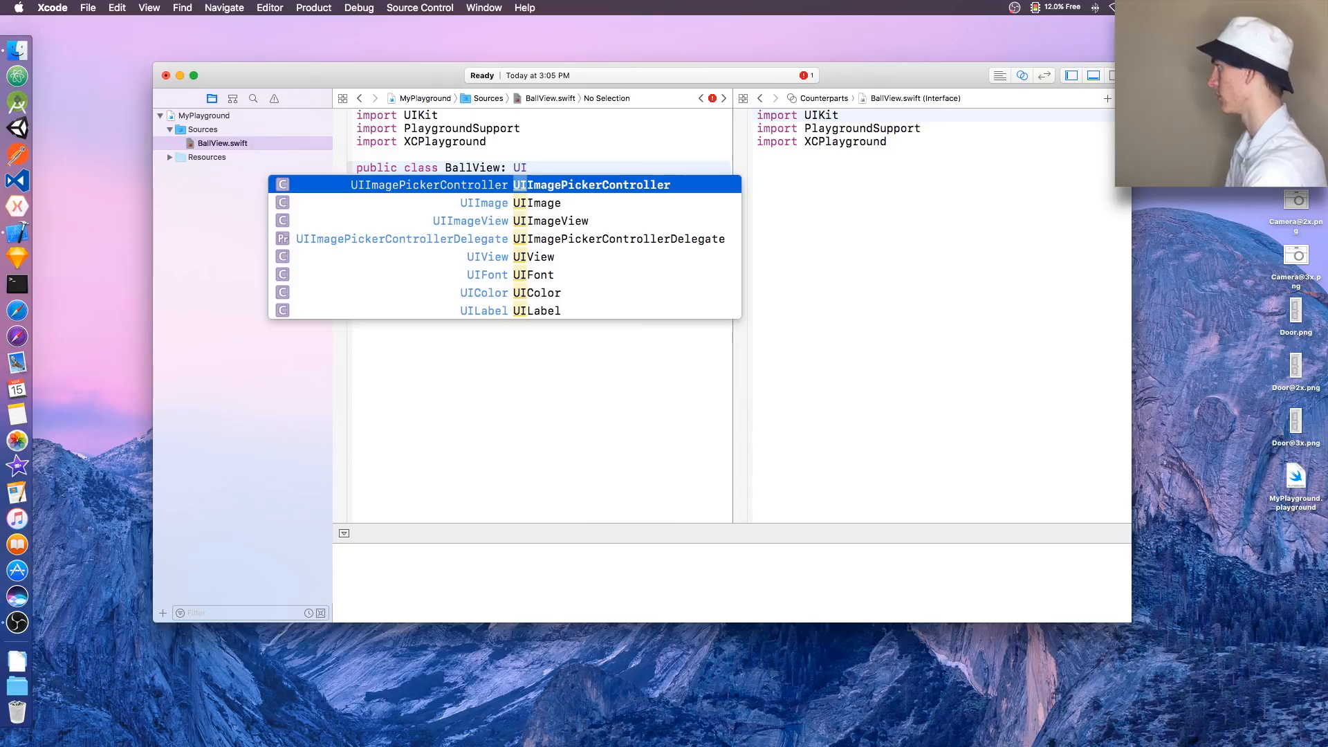
type("c")
key("BackSpace")
type("Vi")
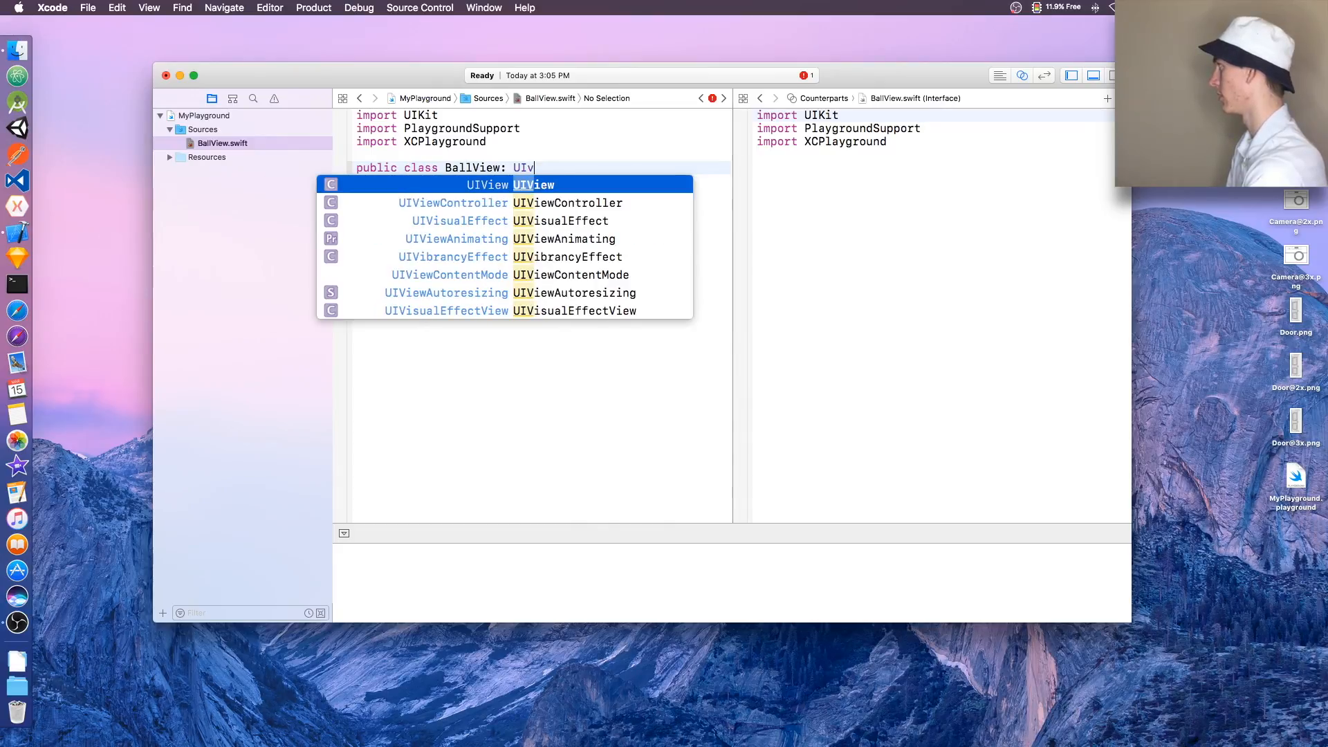
key("Return")
type("{")
key("Return")
type("i")
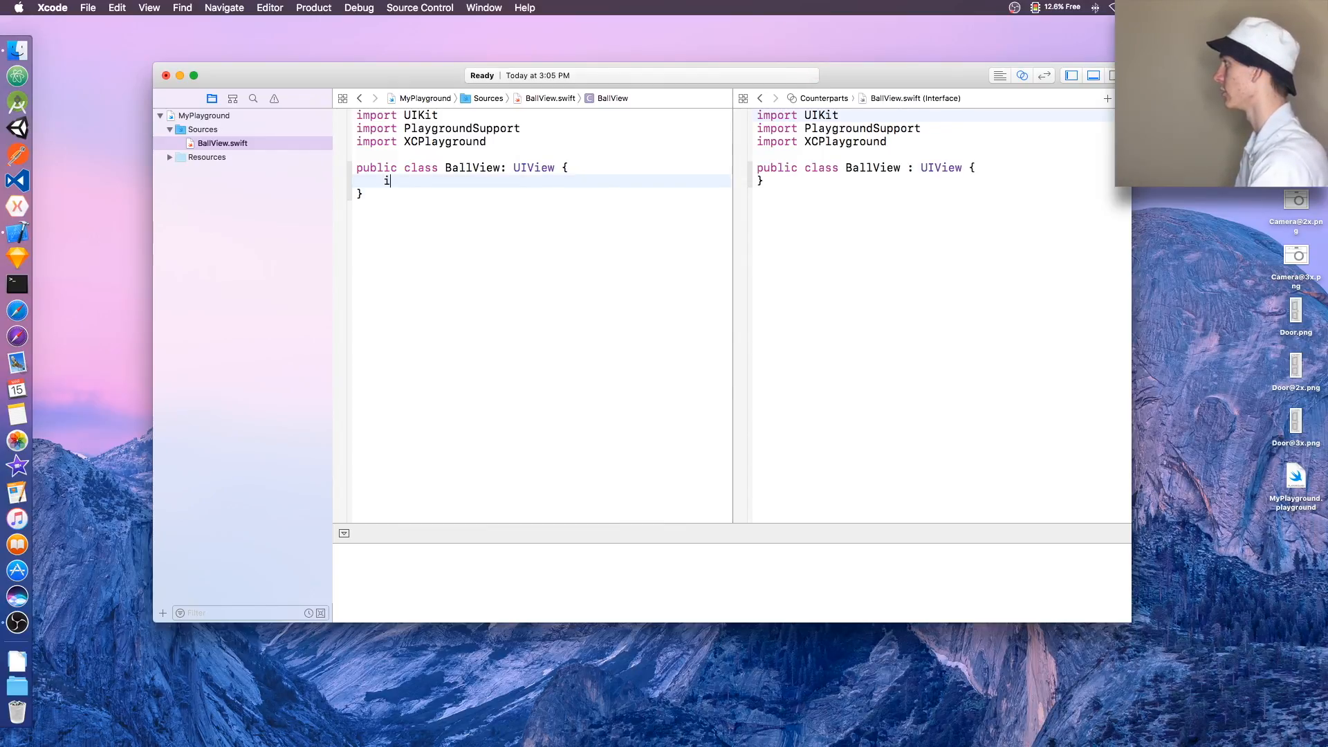
type("ni")
Add init(frame:) calling super.init with CGRect(x: 0, y: 0, width: 100, height: 100).
key("Return")
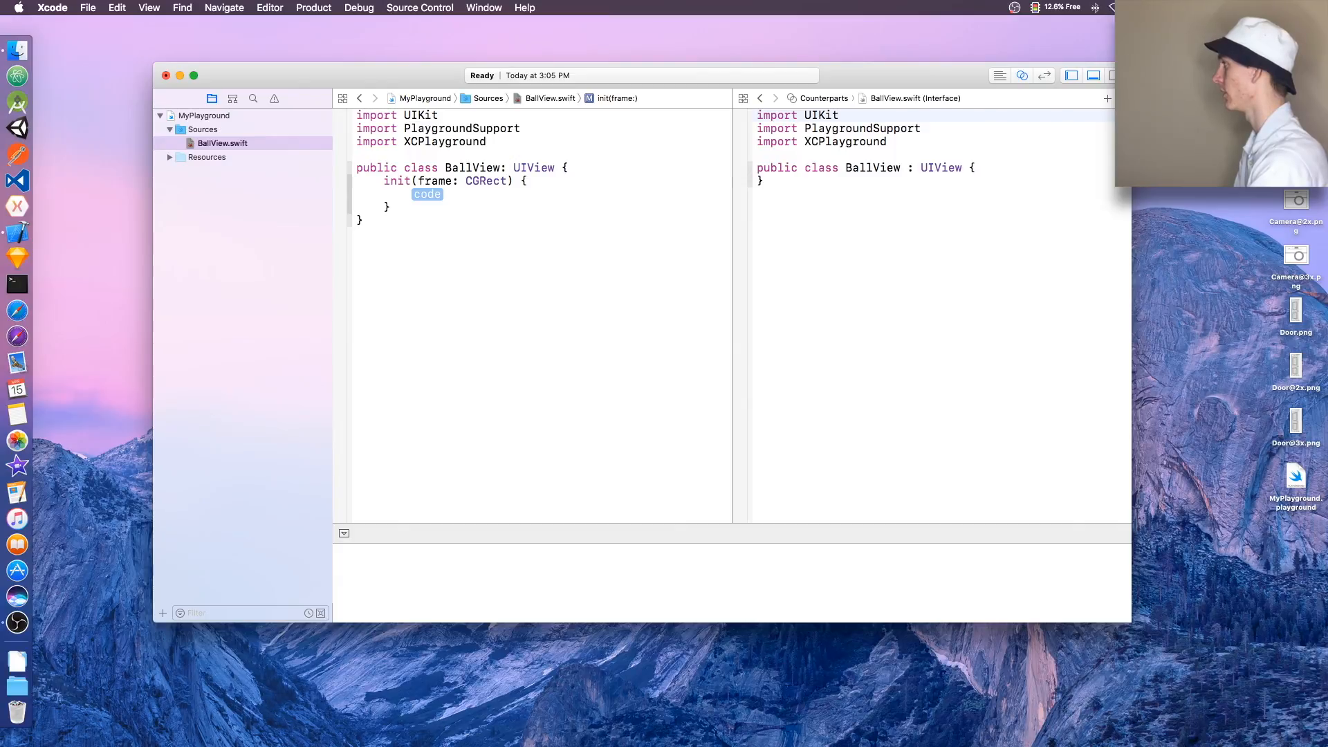
type("super.i")
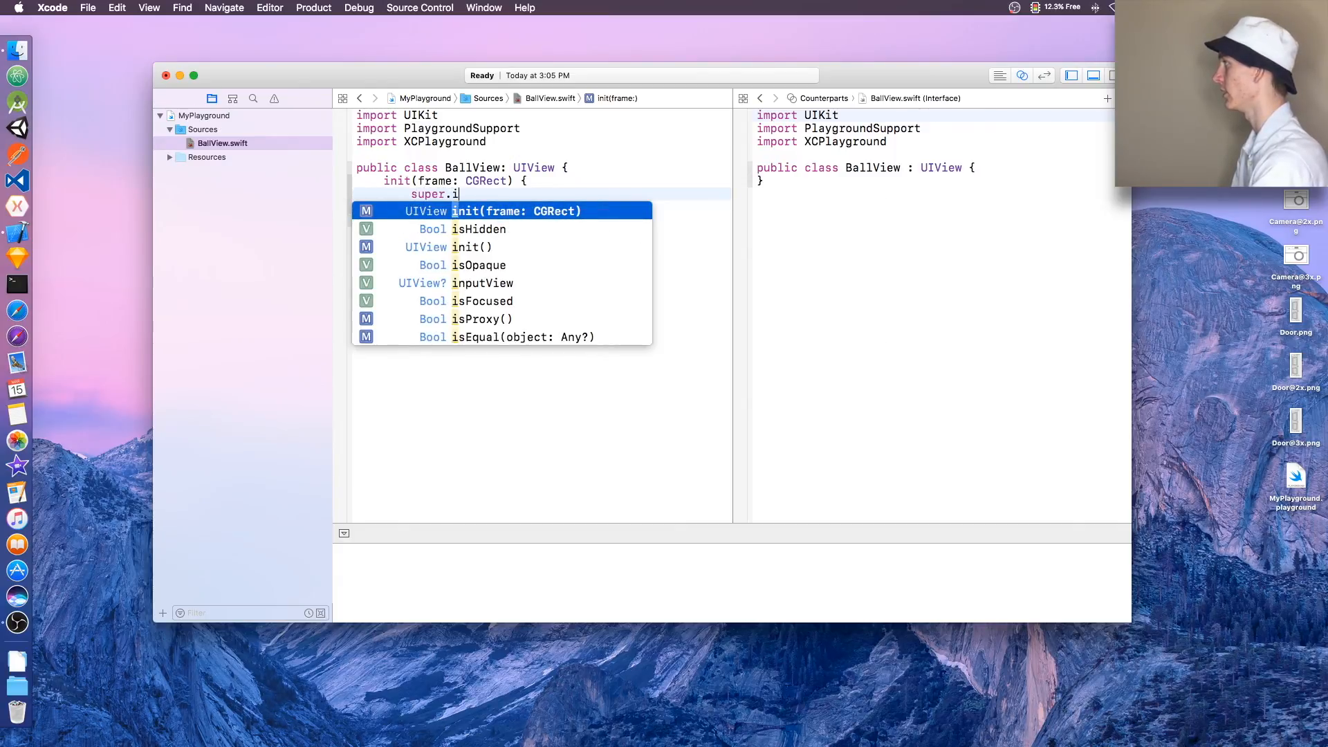
key("Return")
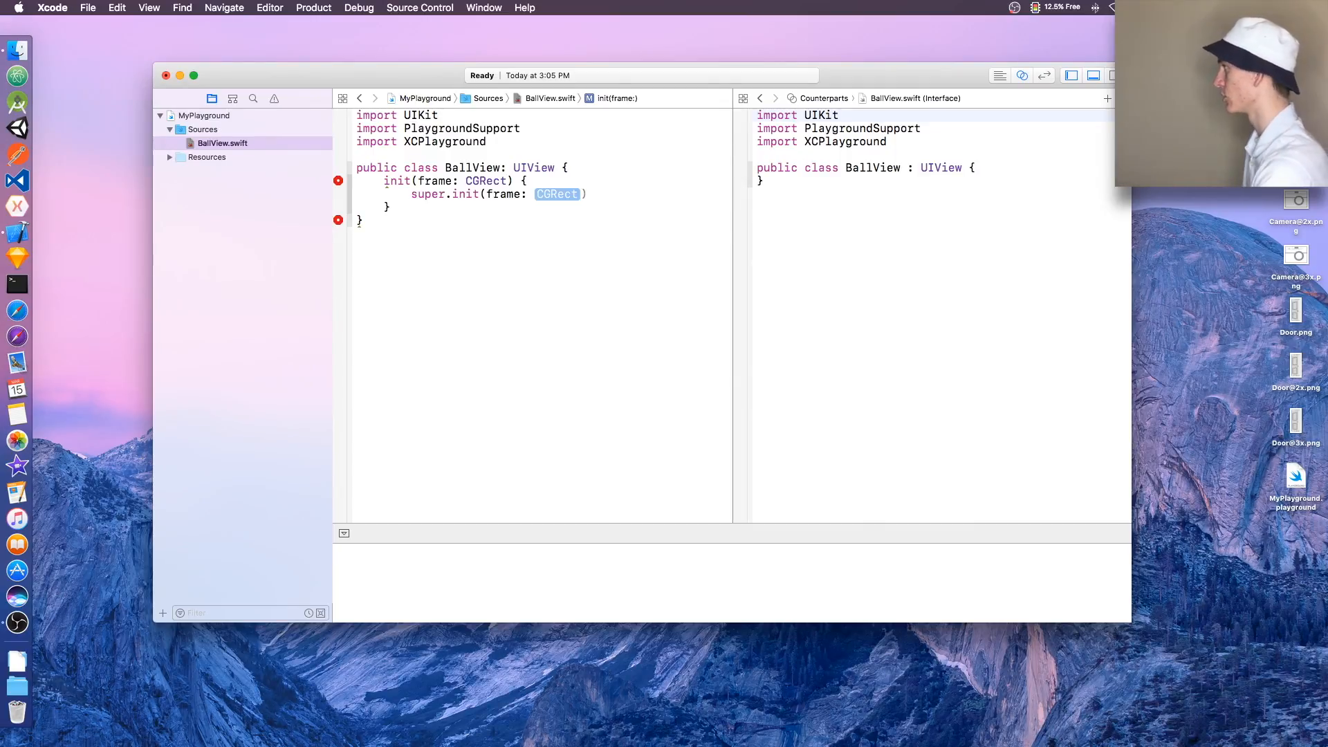
key("Return")
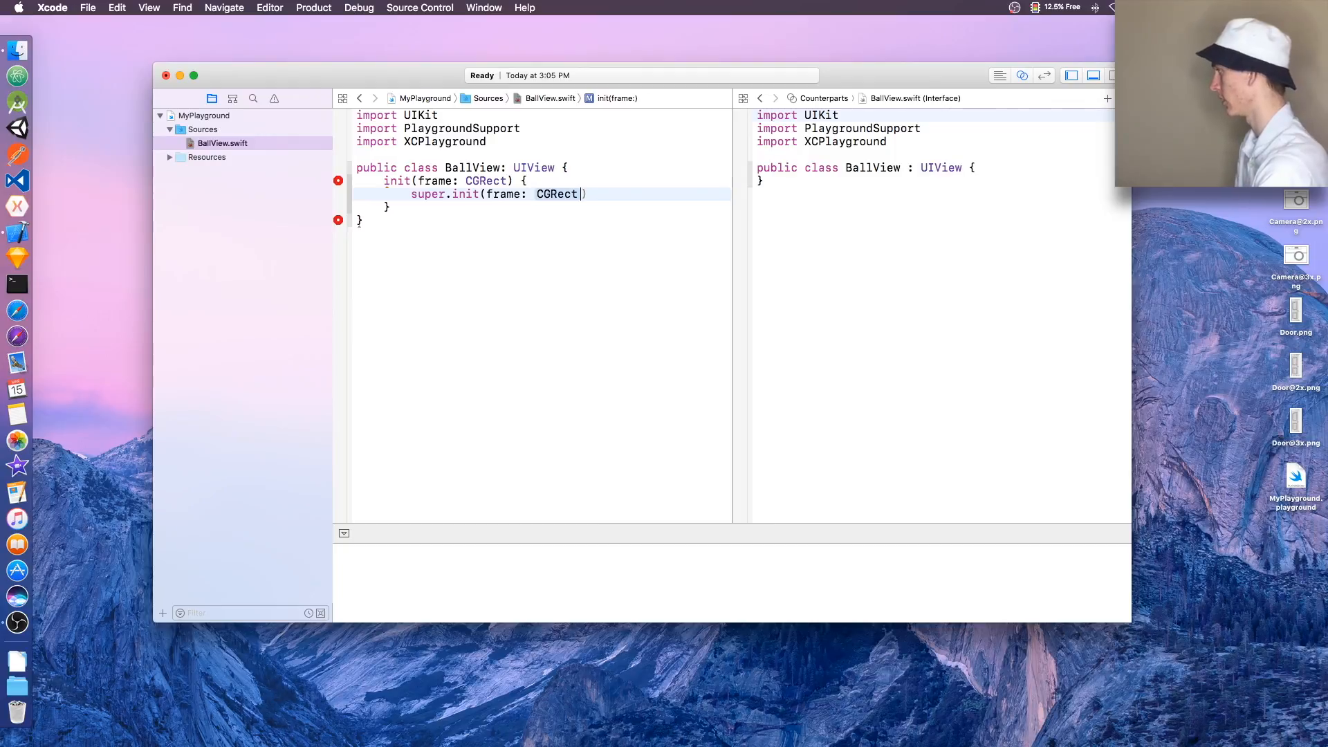
type("(")
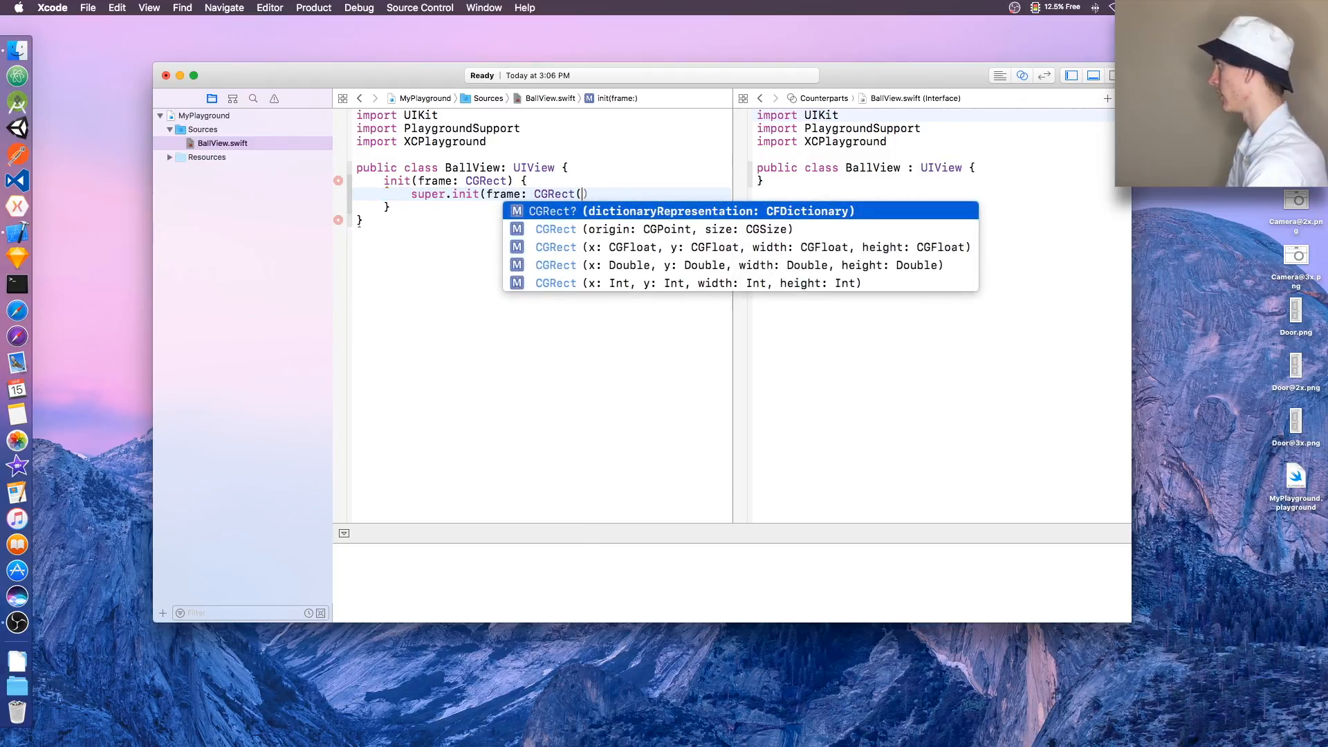
left_click(732, 247)
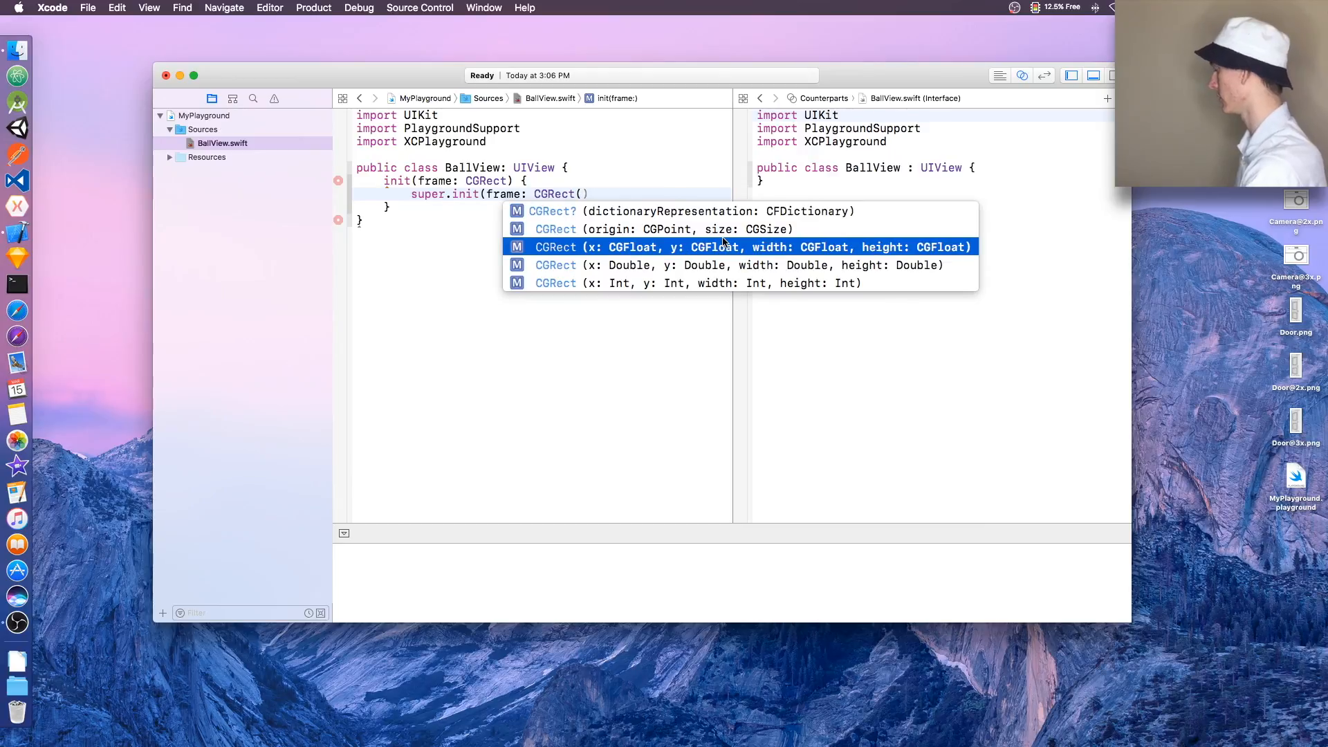
double_click(723, 245)
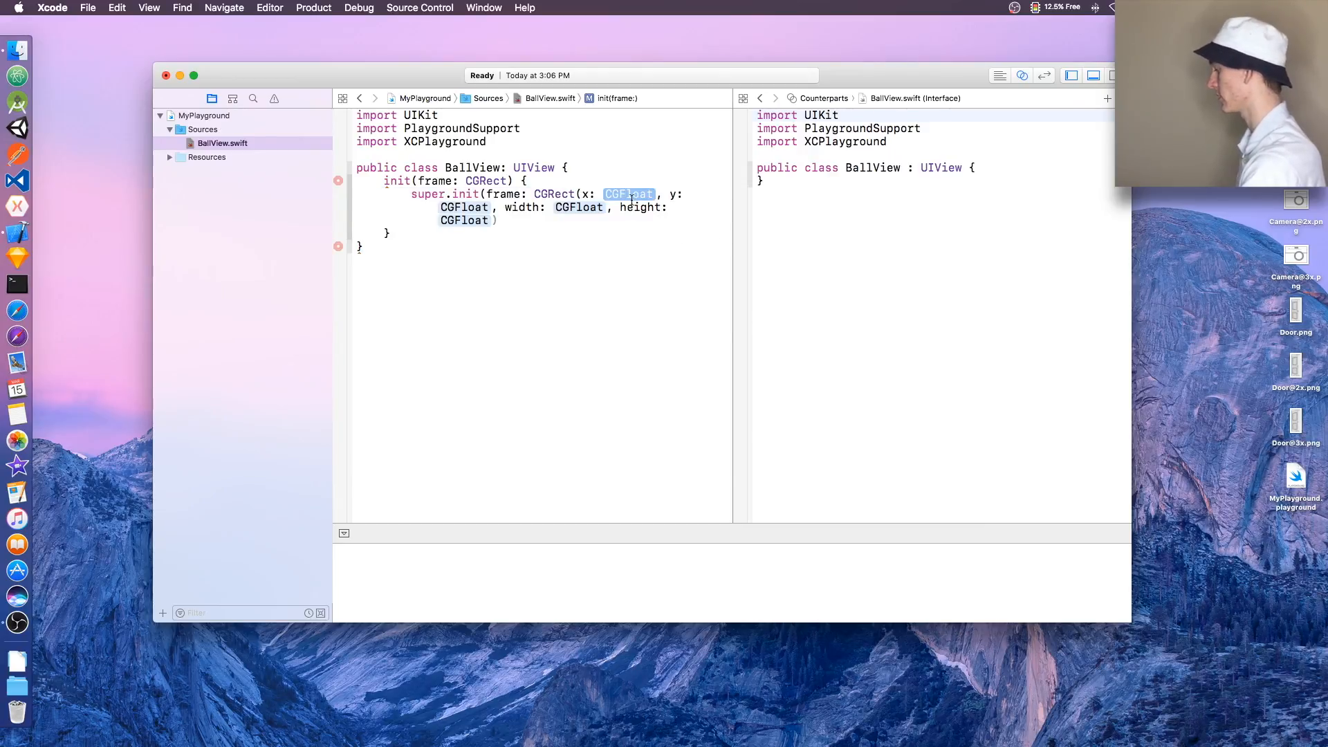
type("0")
key("Tab")
type("0")
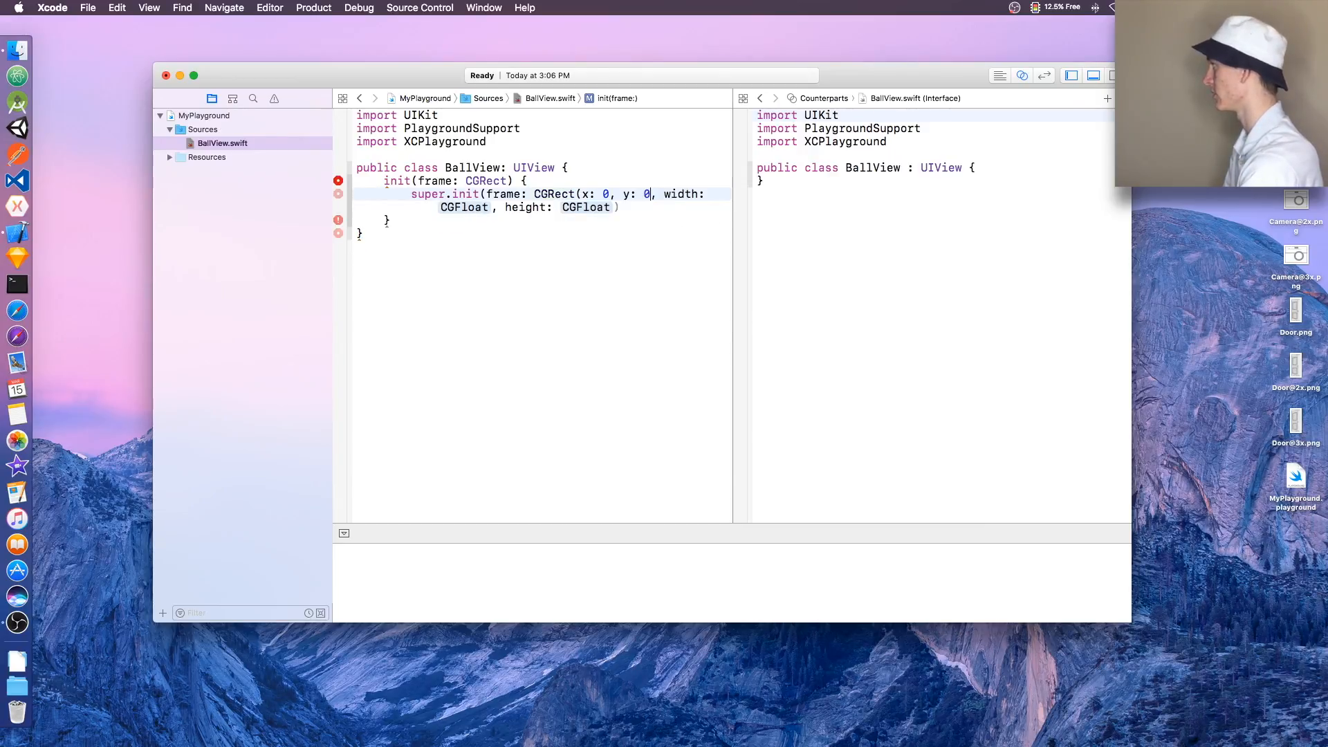
key("Tab")
key("Tab")
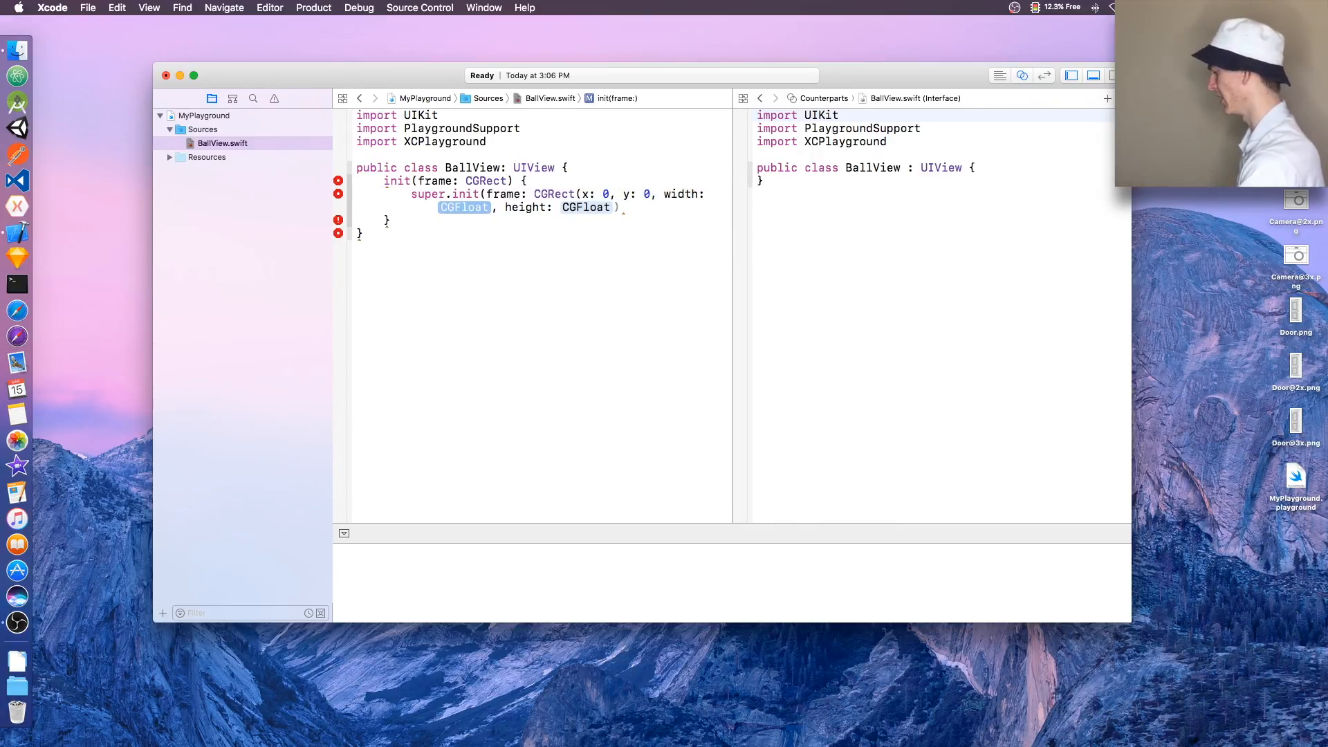
type("100")
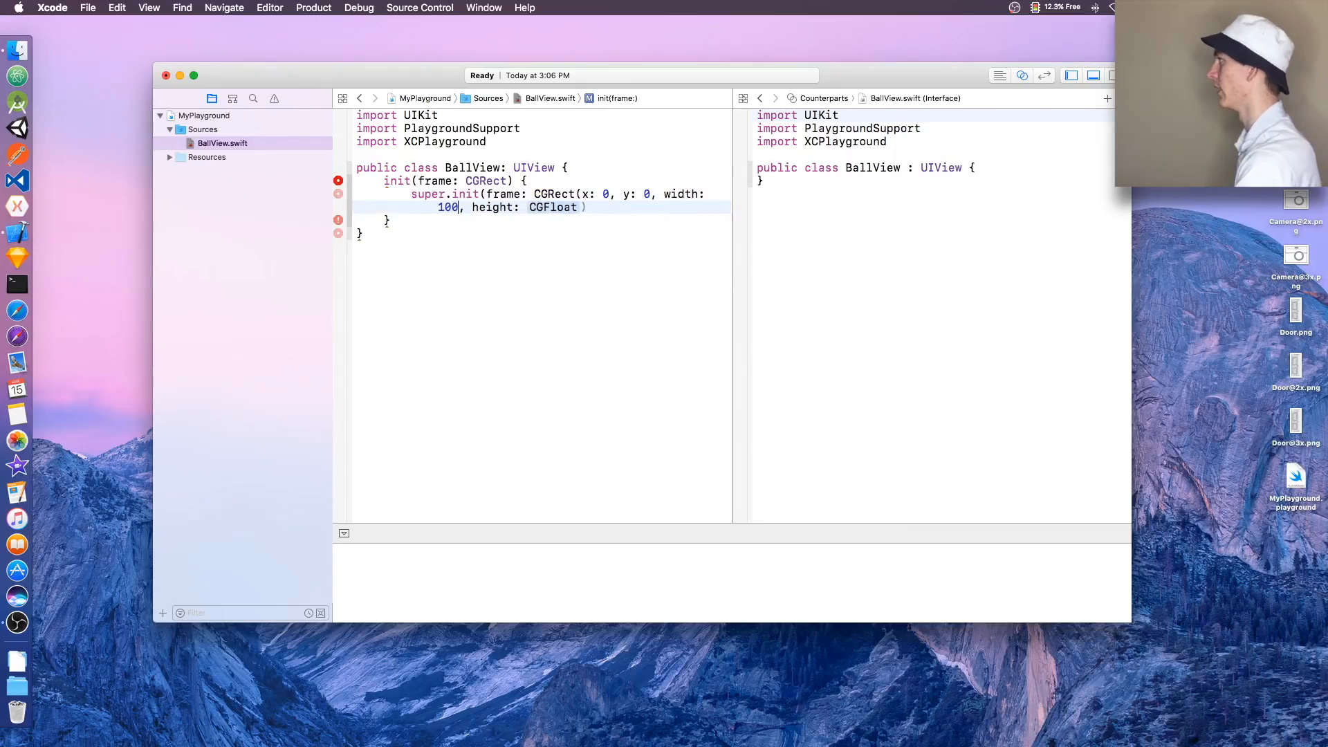
key("Tab")
type("100")
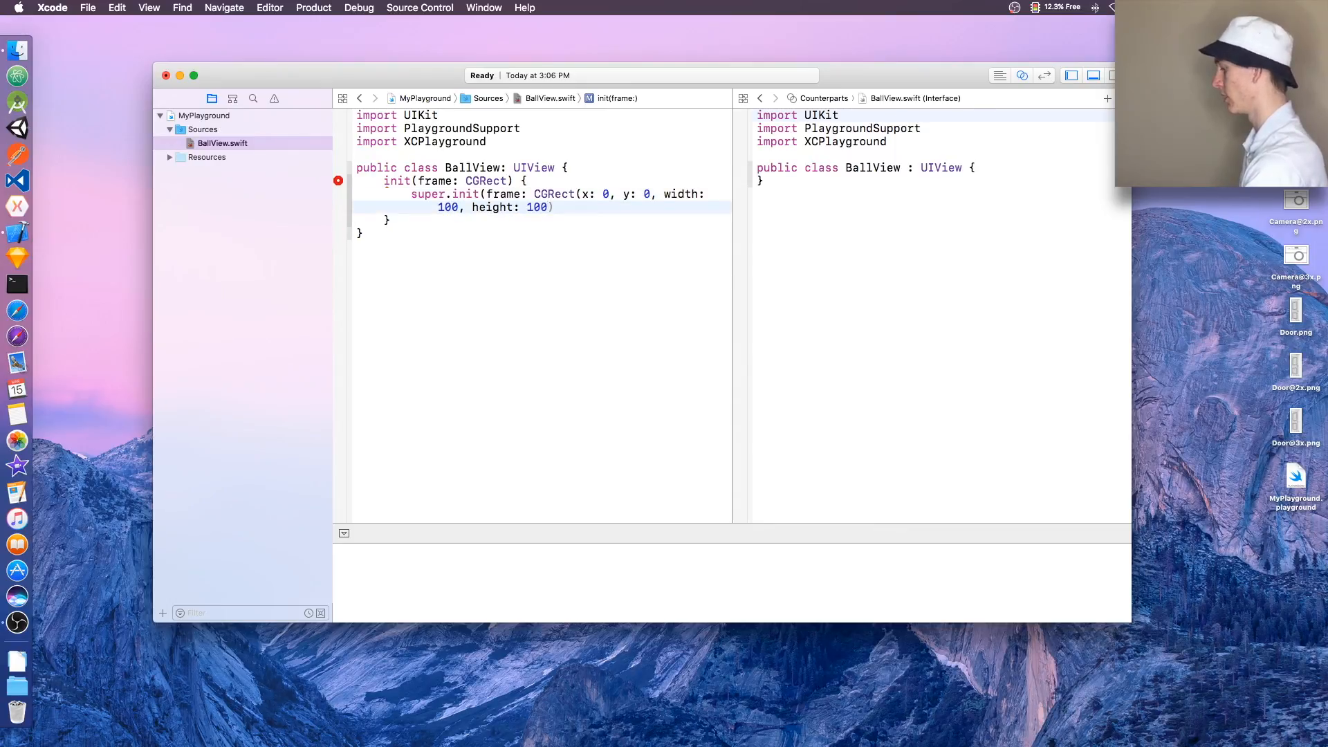
type(")")
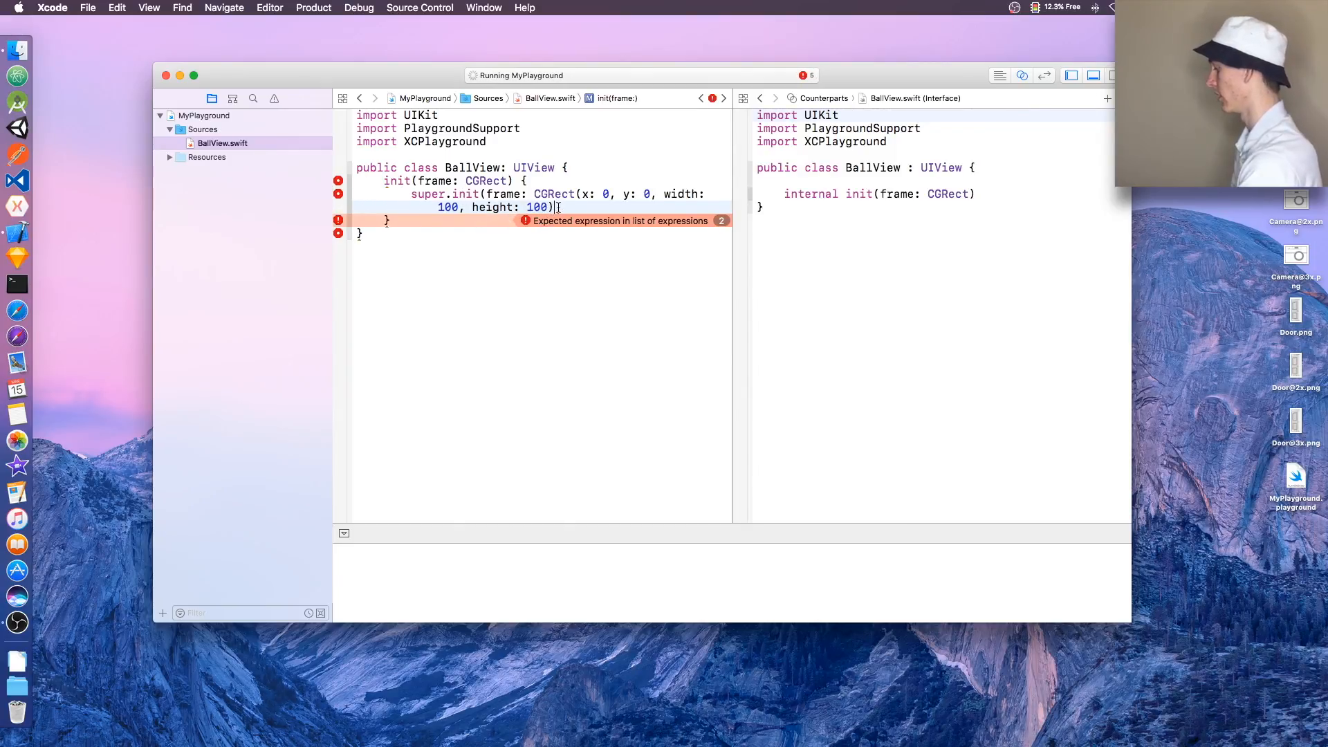
type(")")
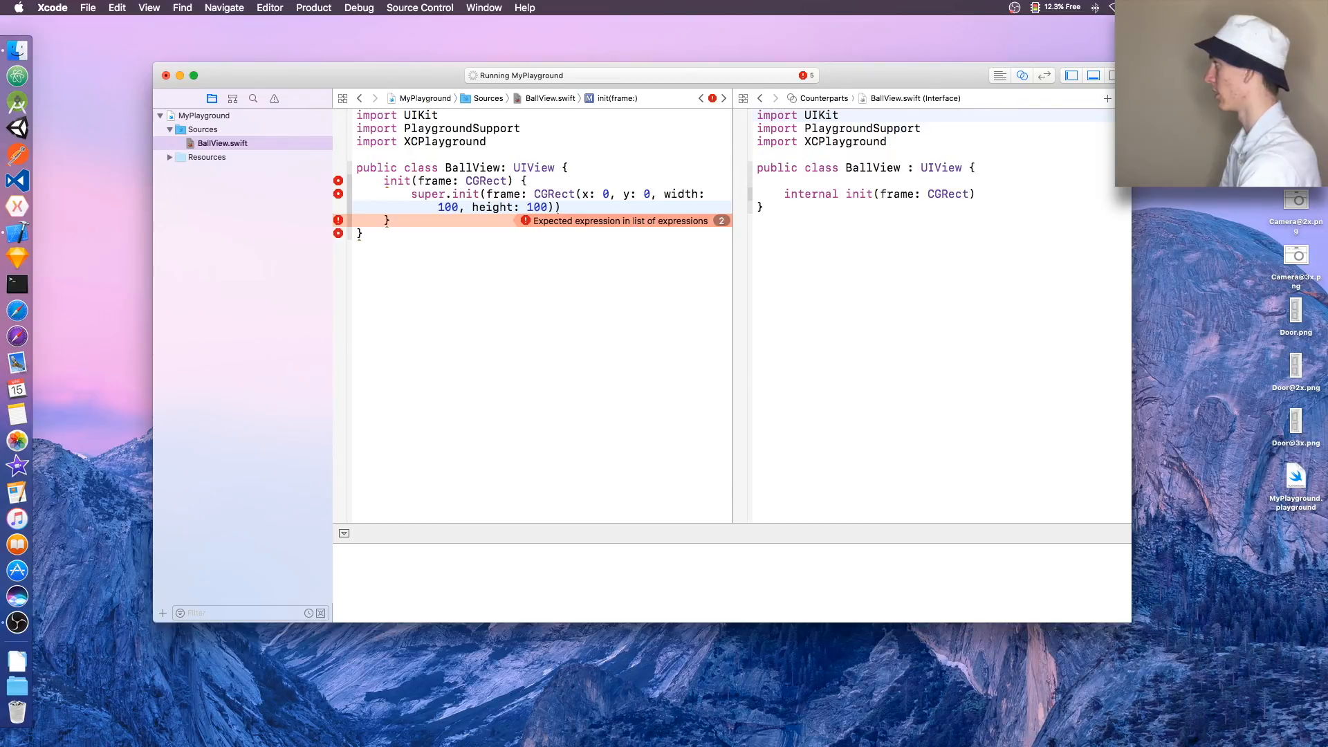
Apply the override Fix-it, mark the initializer public, save, and show the required-init Fix-it.
left_click(340, 181)
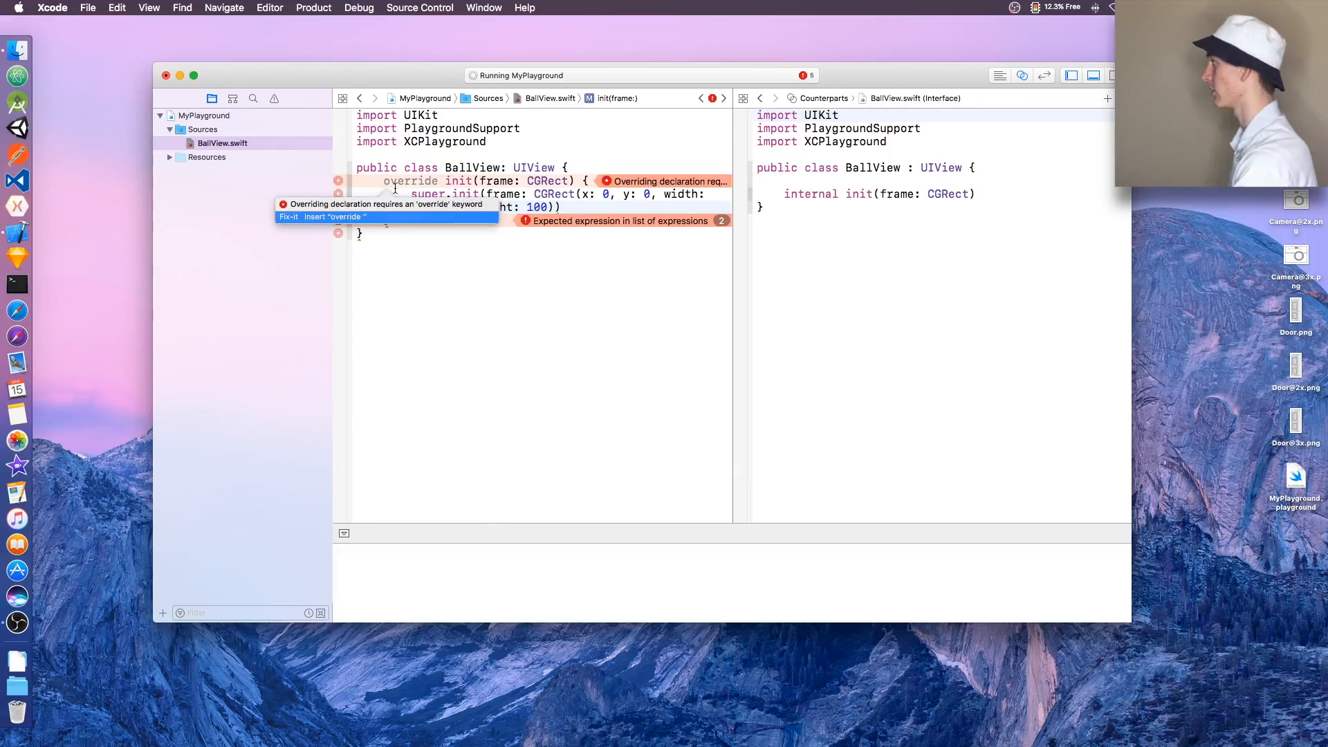
key("Return")
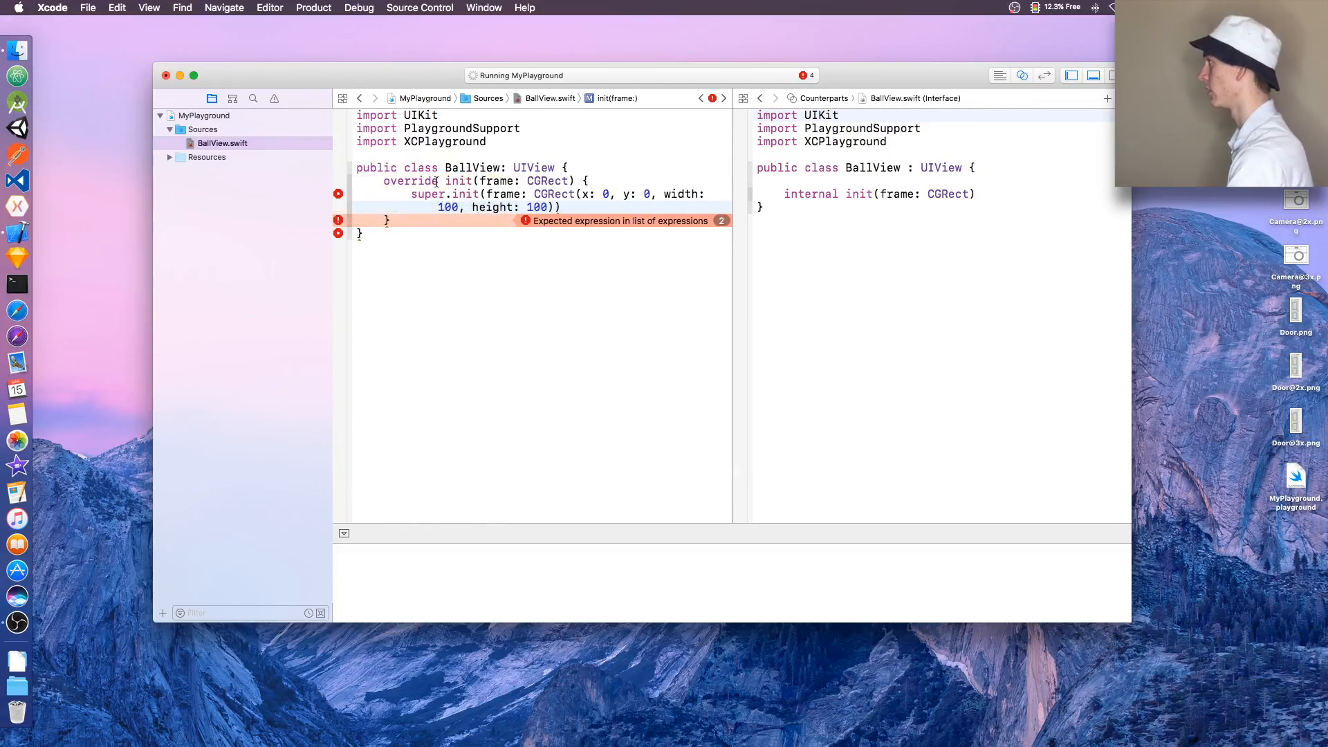
left_click(444, 180)
type("pub")
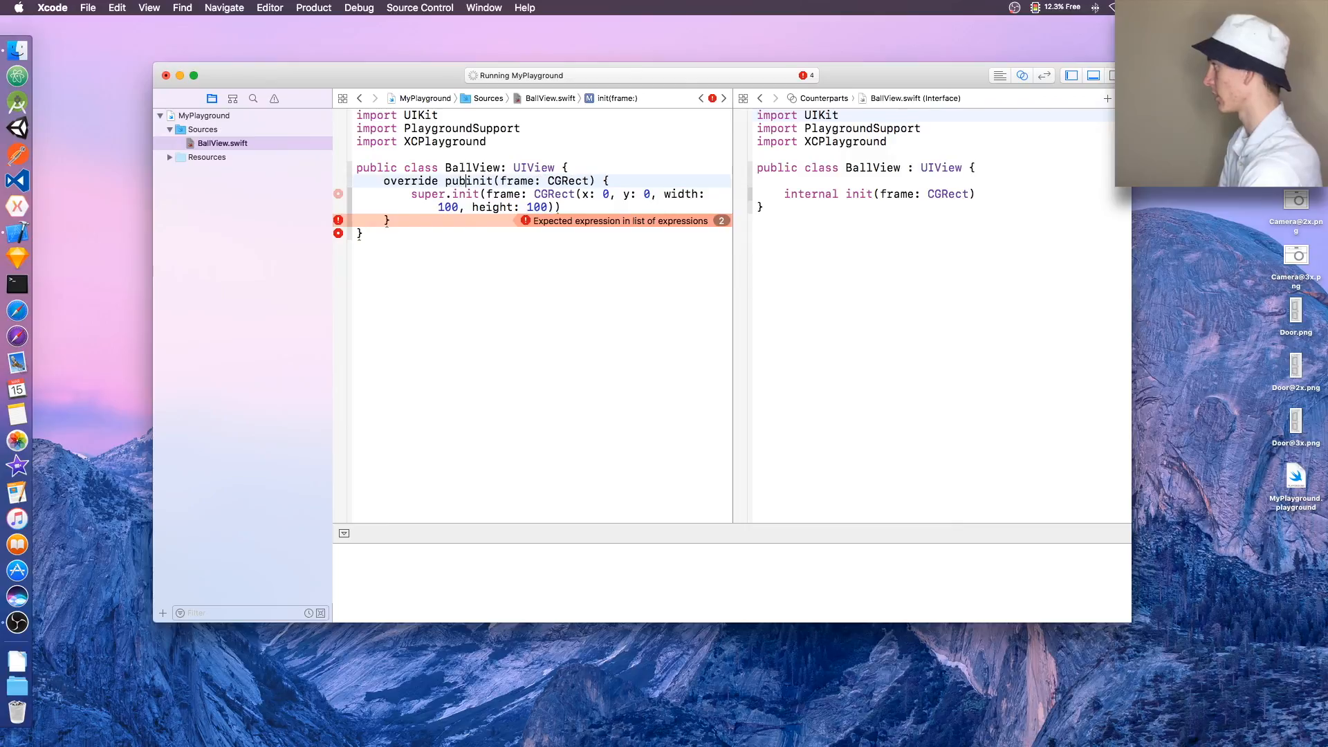
type("lic")
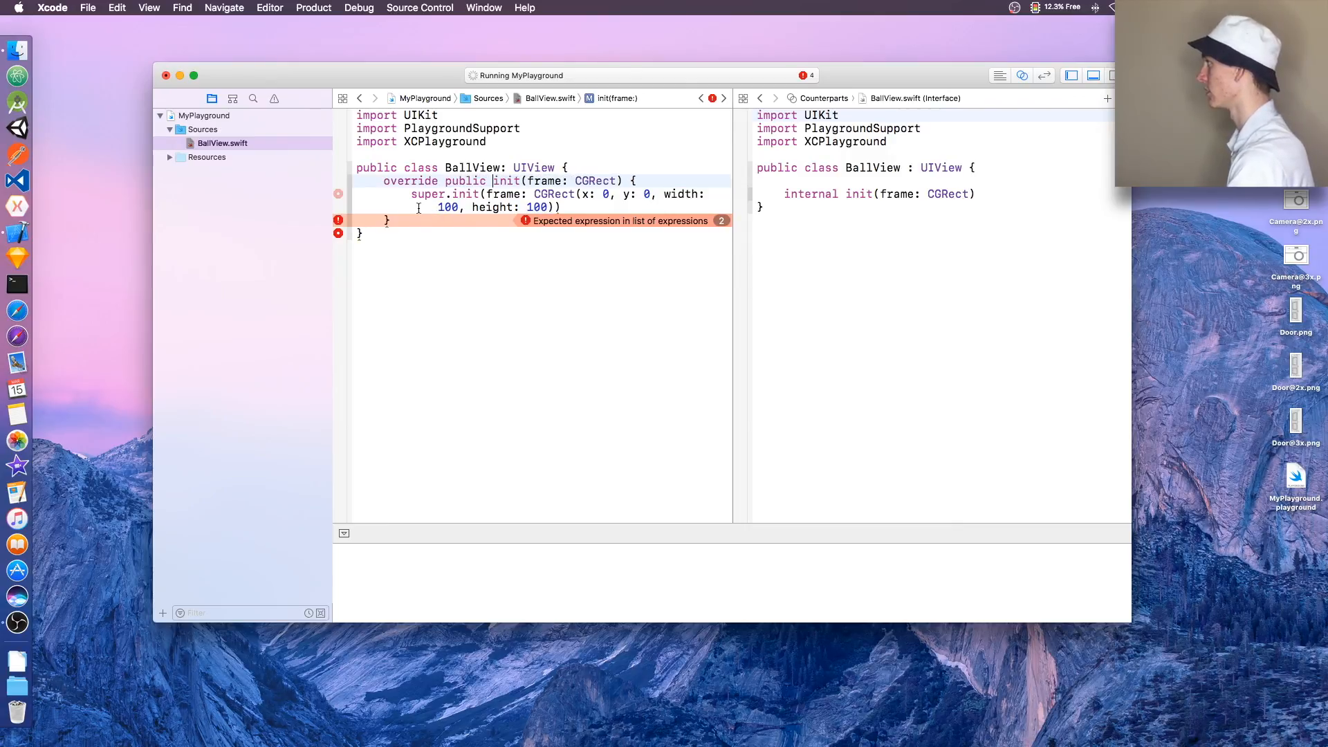
key("super+s")
left_click(338, 233)
Insert the required init?(coder:) stub, make it public and save the file.
key("Return")
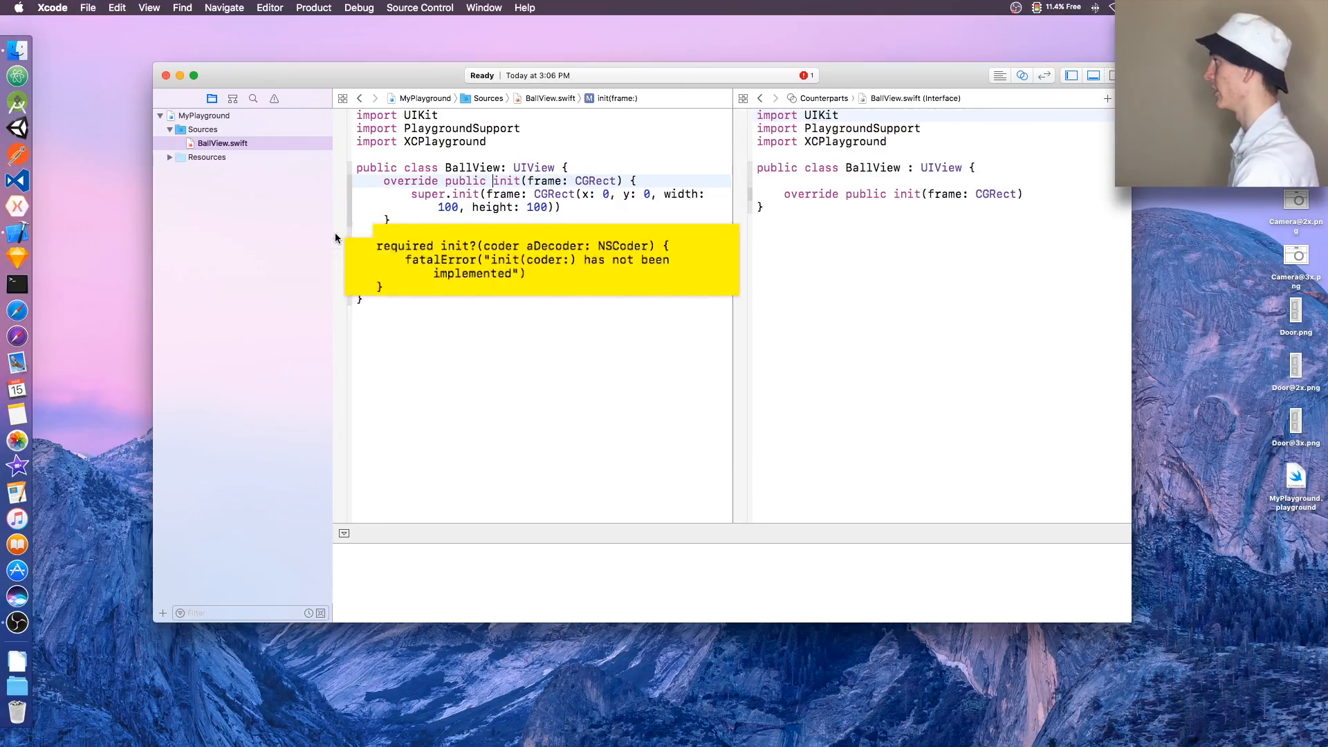
left_click(538, 260)
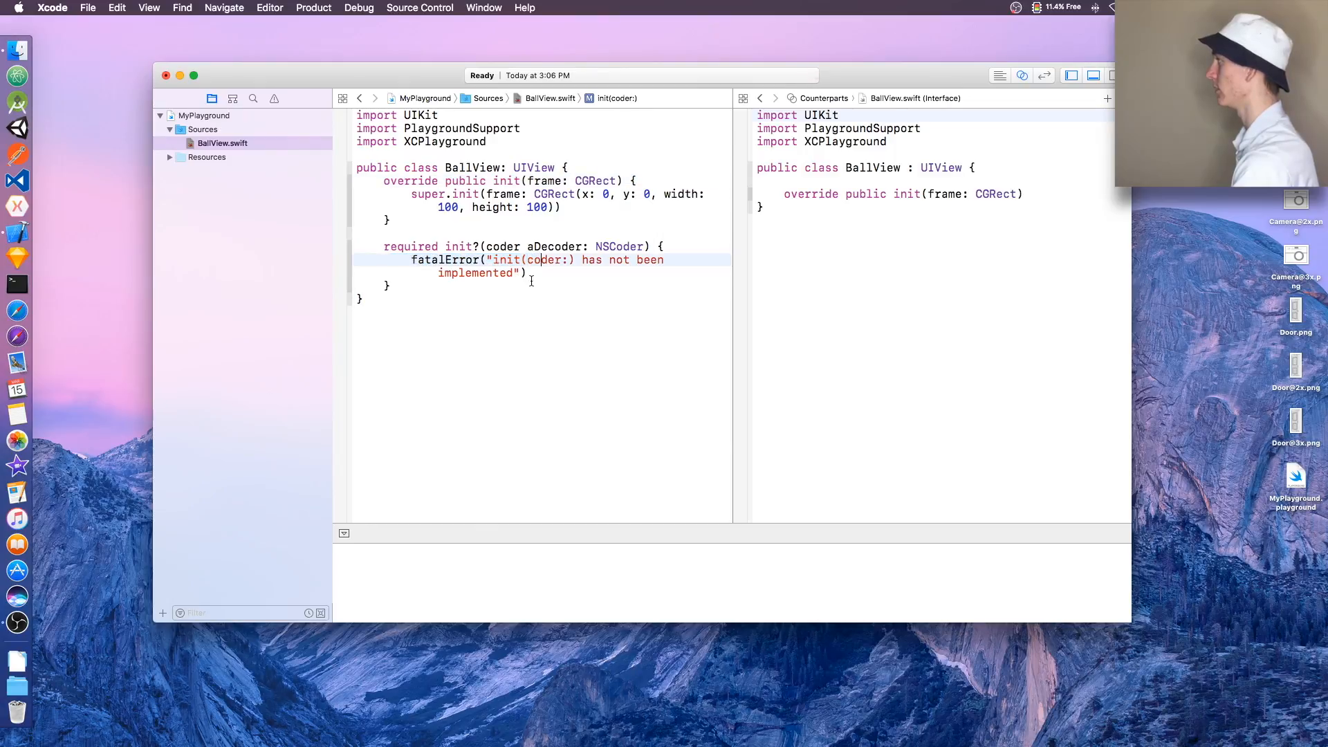
double_click(388, 285)
left_click(432, 261)
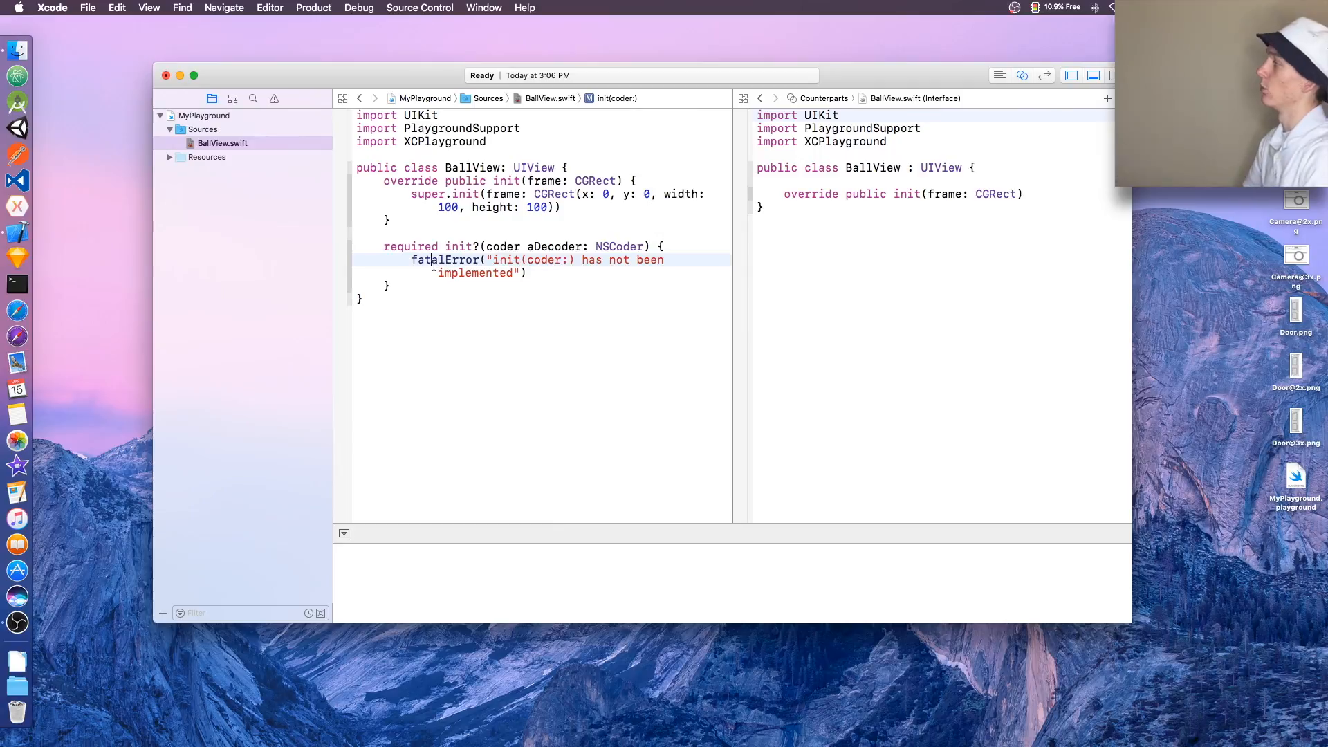
left_click(392, 285)
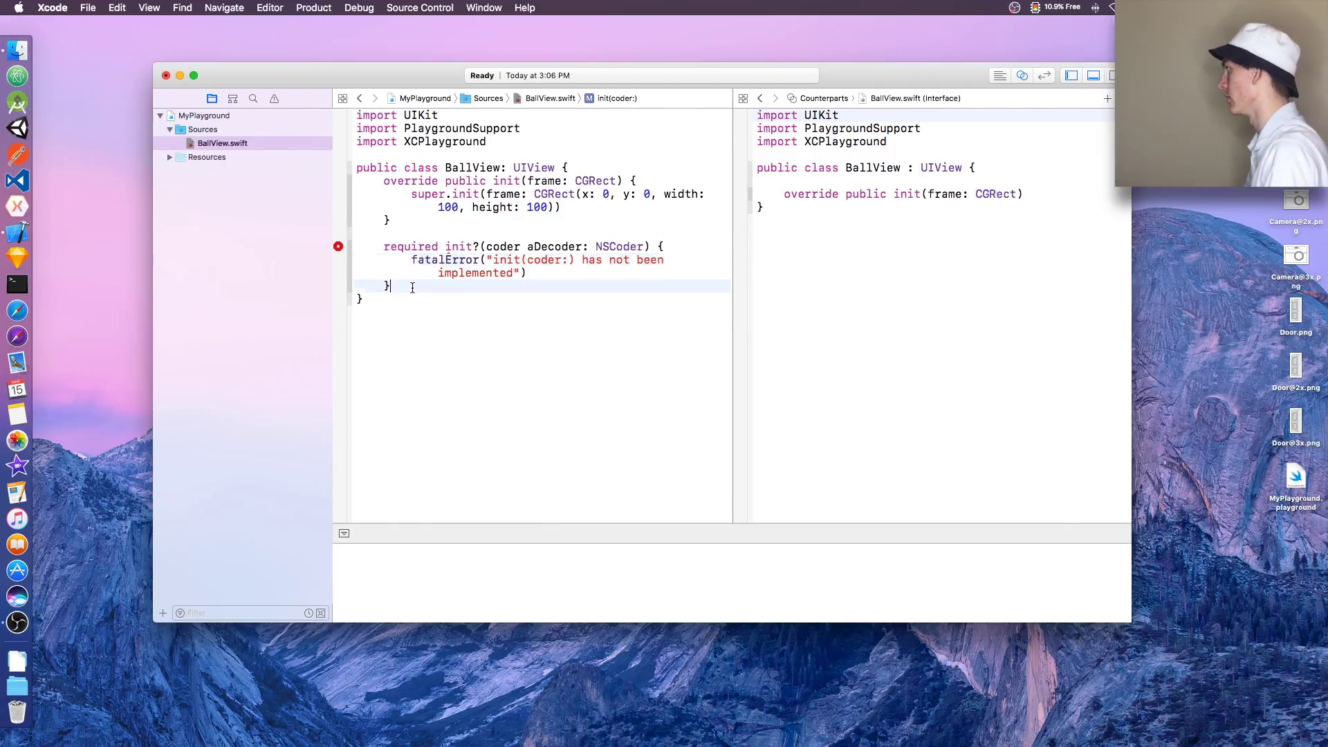
left_click(446, 246)
type("public")
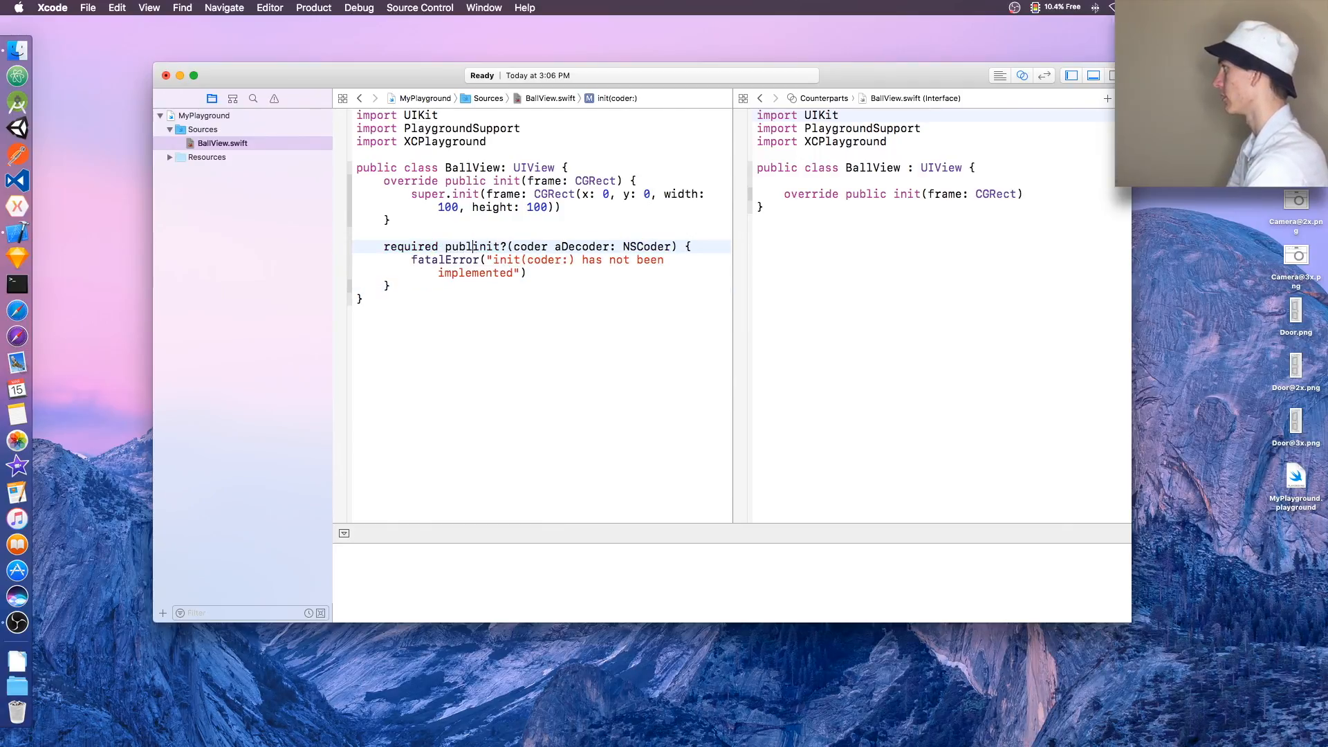
key("super+s")
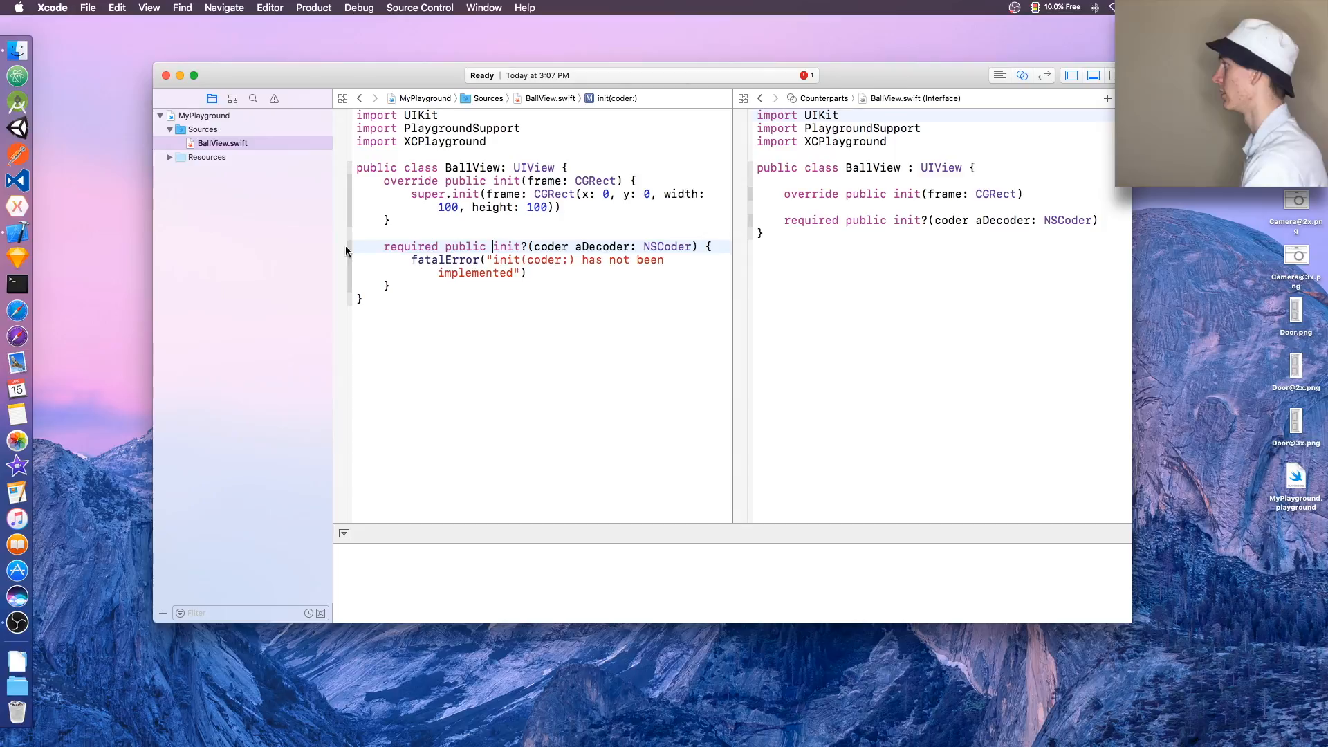
left_click(574, 207)
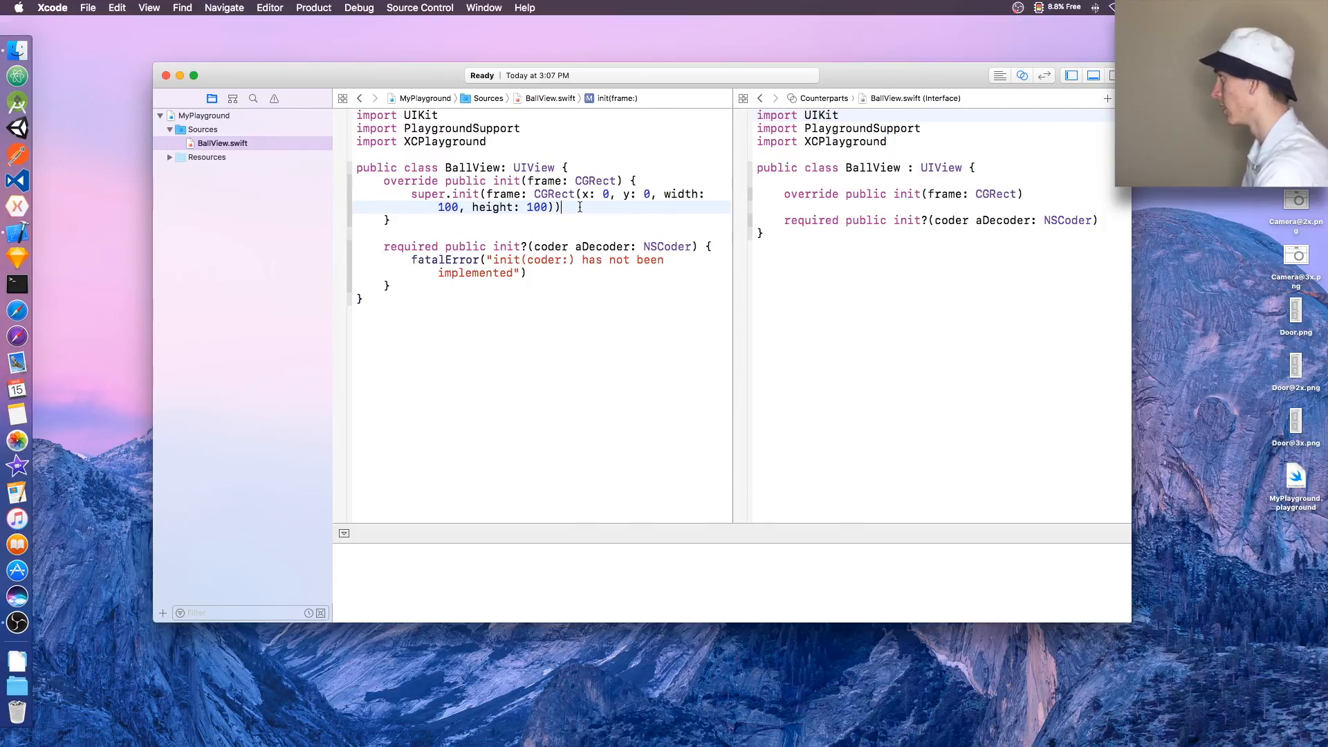
Declare let ball: UIView = { } closure below the super call.
key("Return")
key("Return")
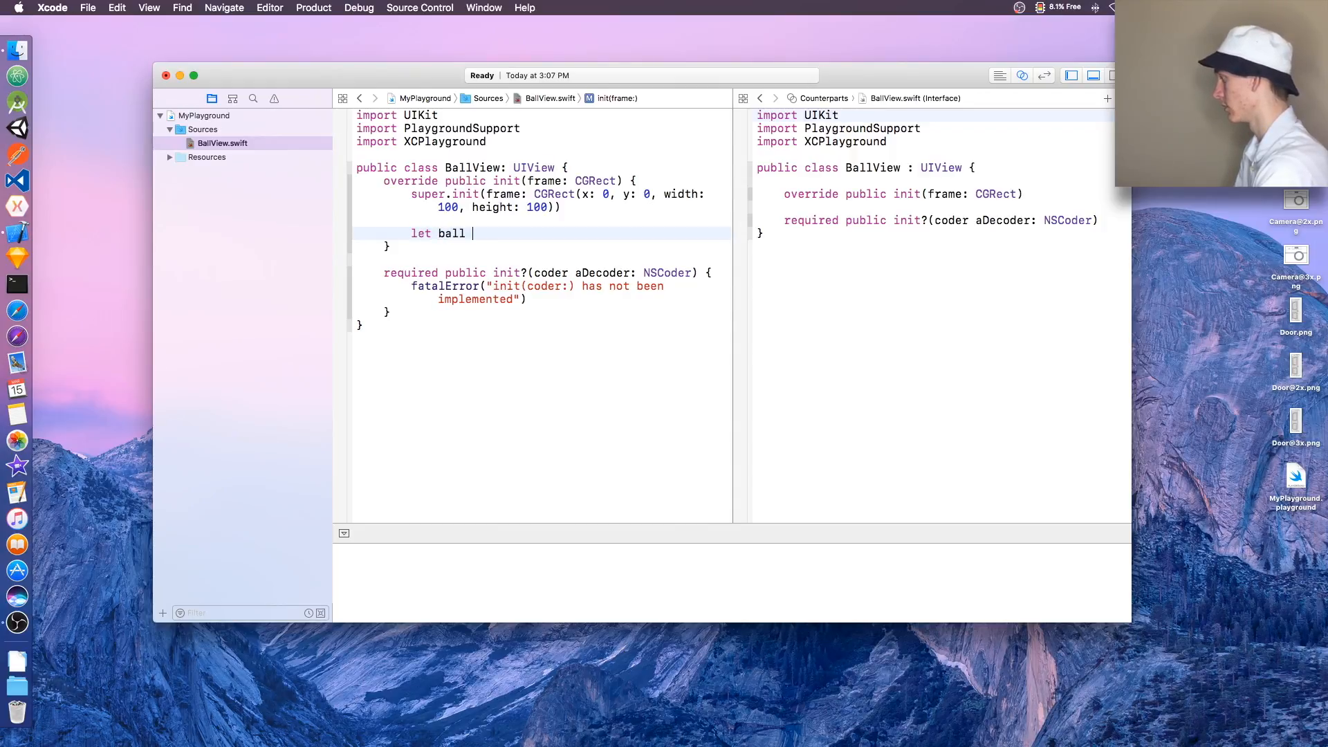
type("{")
key("Return")
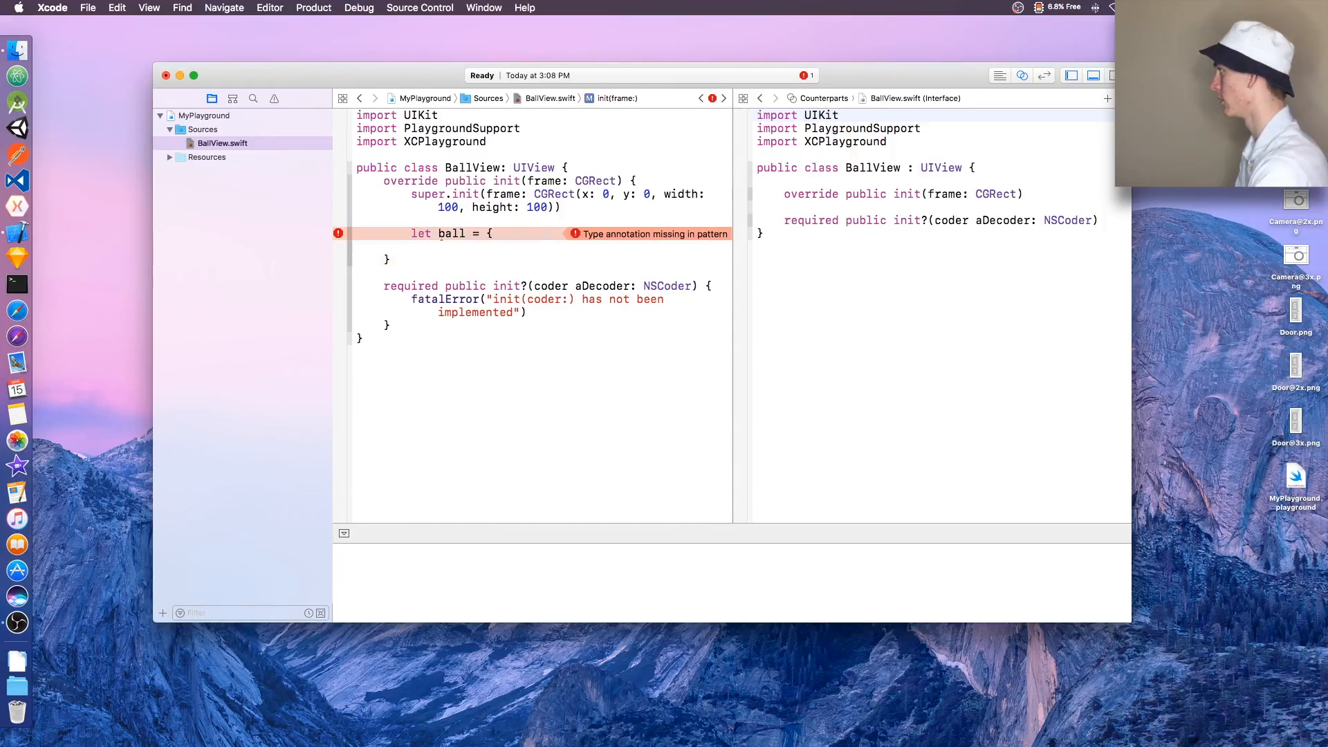
key("Return")
left_click(467, 233)
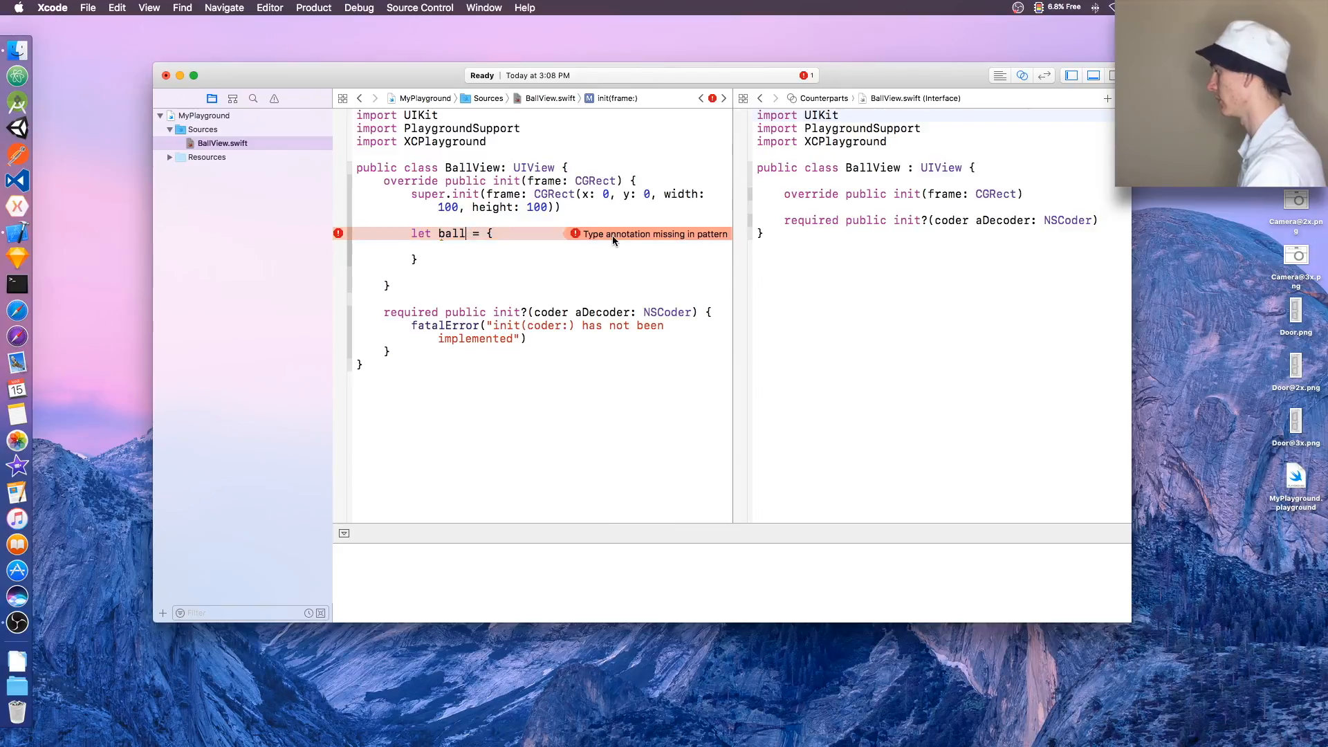
type(": UI")
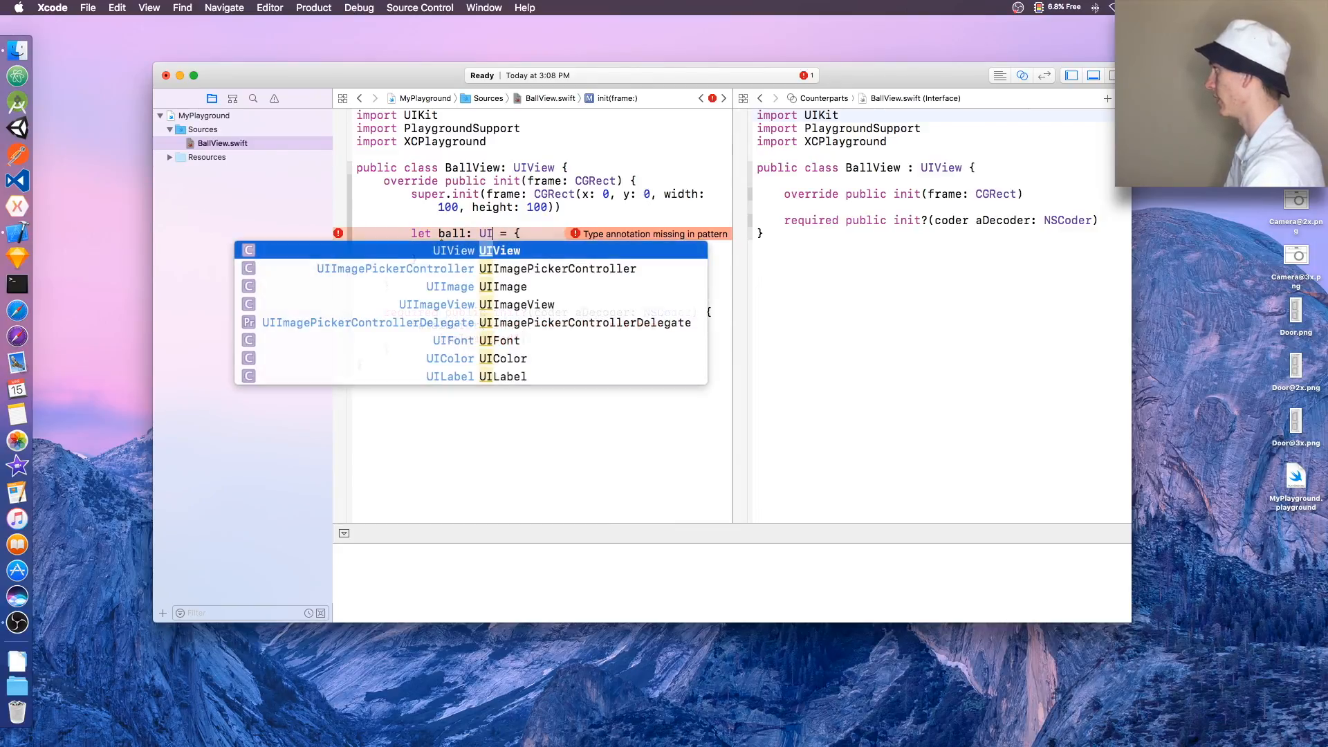
type("V")
key("Tab")
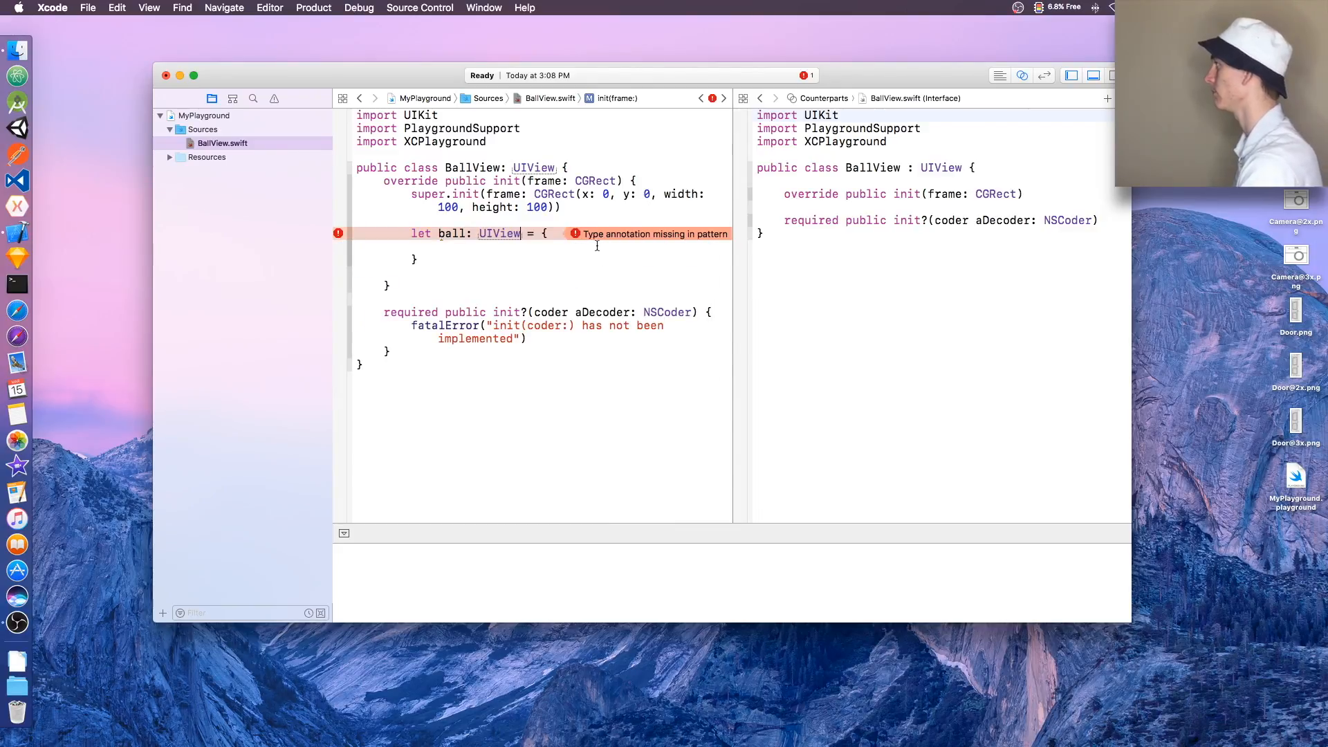
left_click(546, 250)
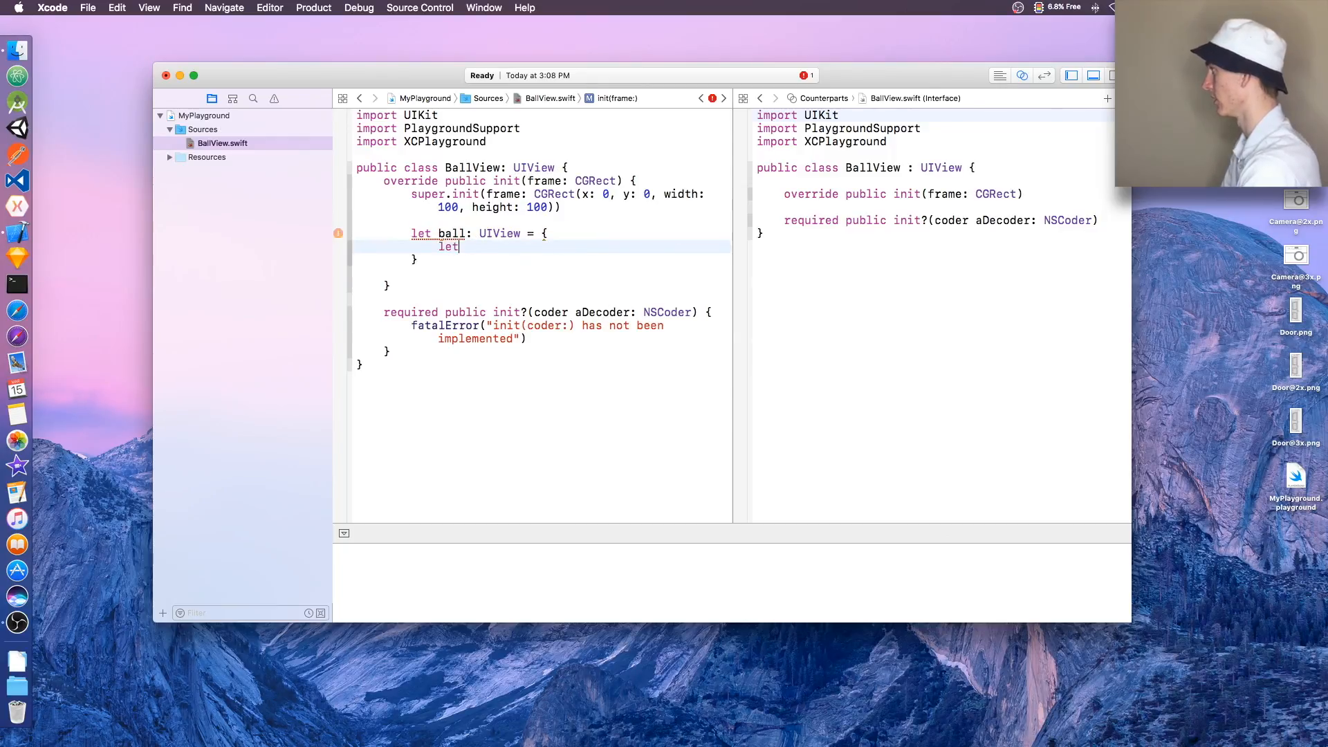
type("let")
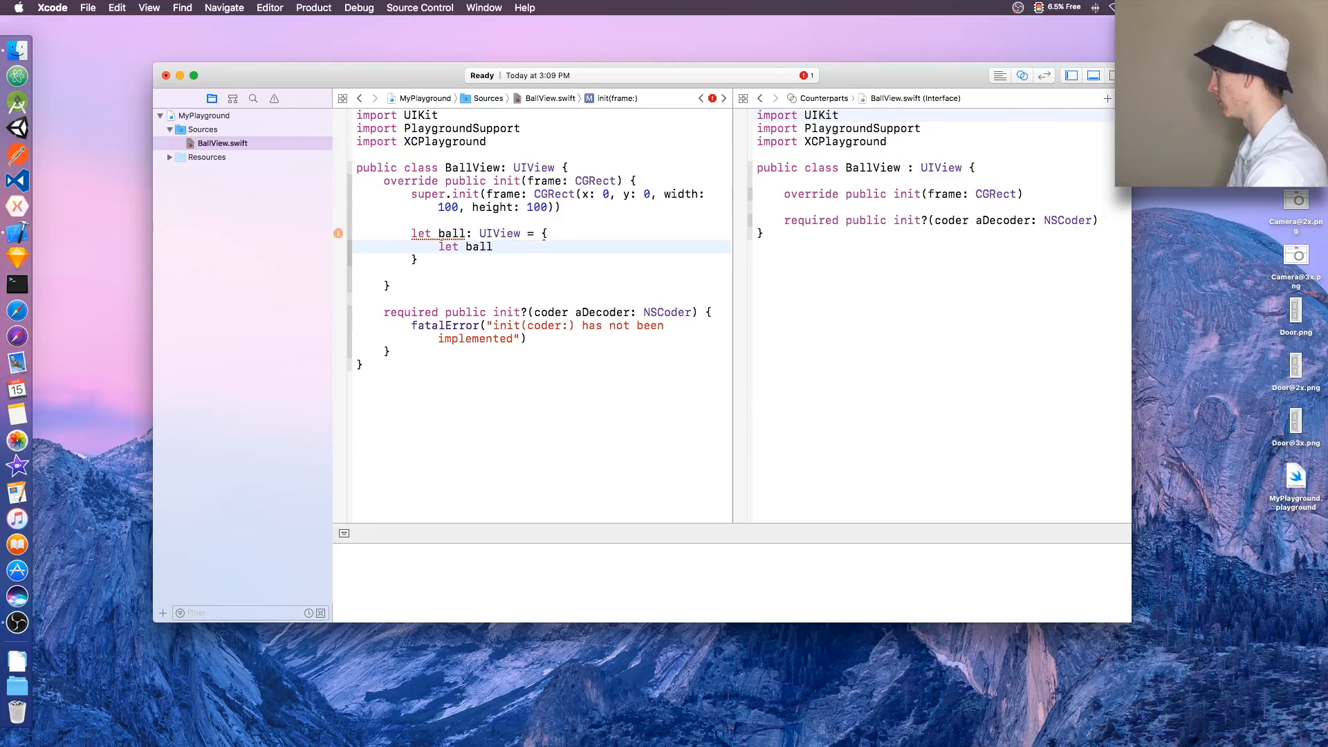
type("=UIV")
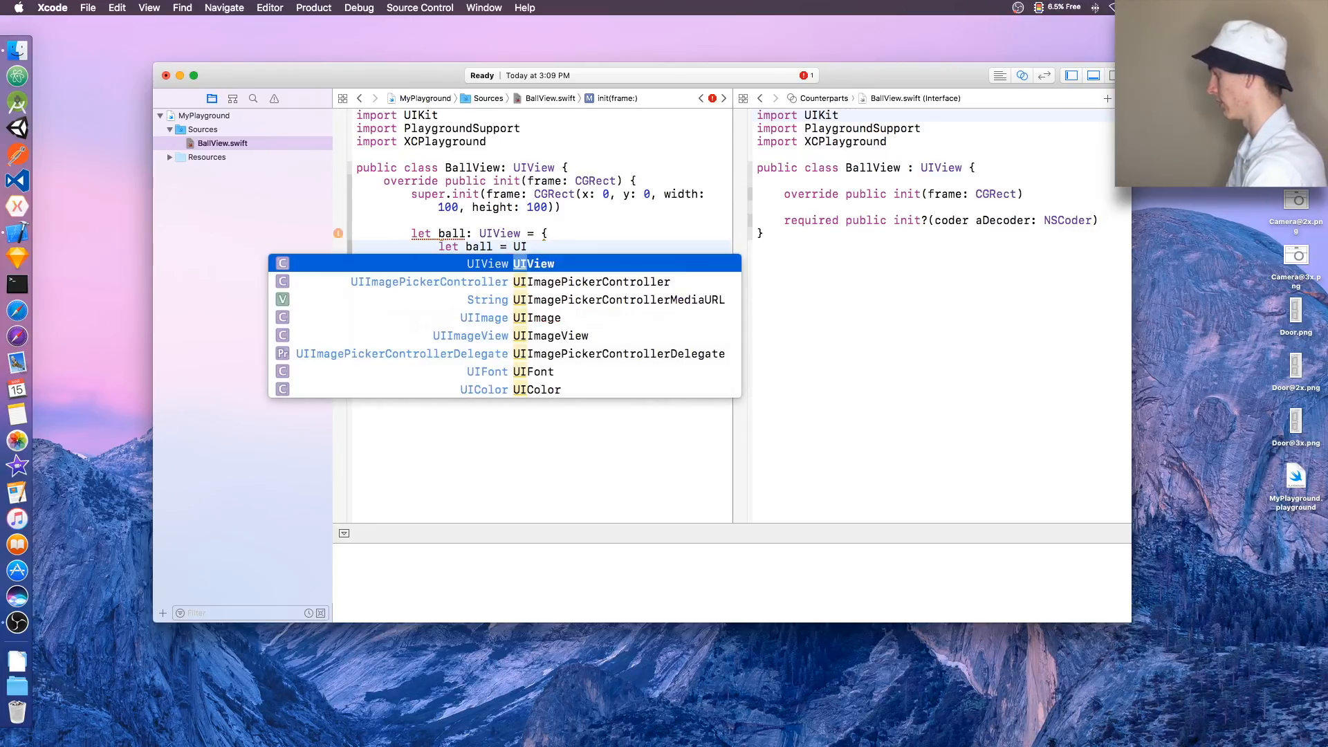
Inside the closure create let ball = UIView() and set ball.backgroundColor = .blue.
key("Return")
type("()")
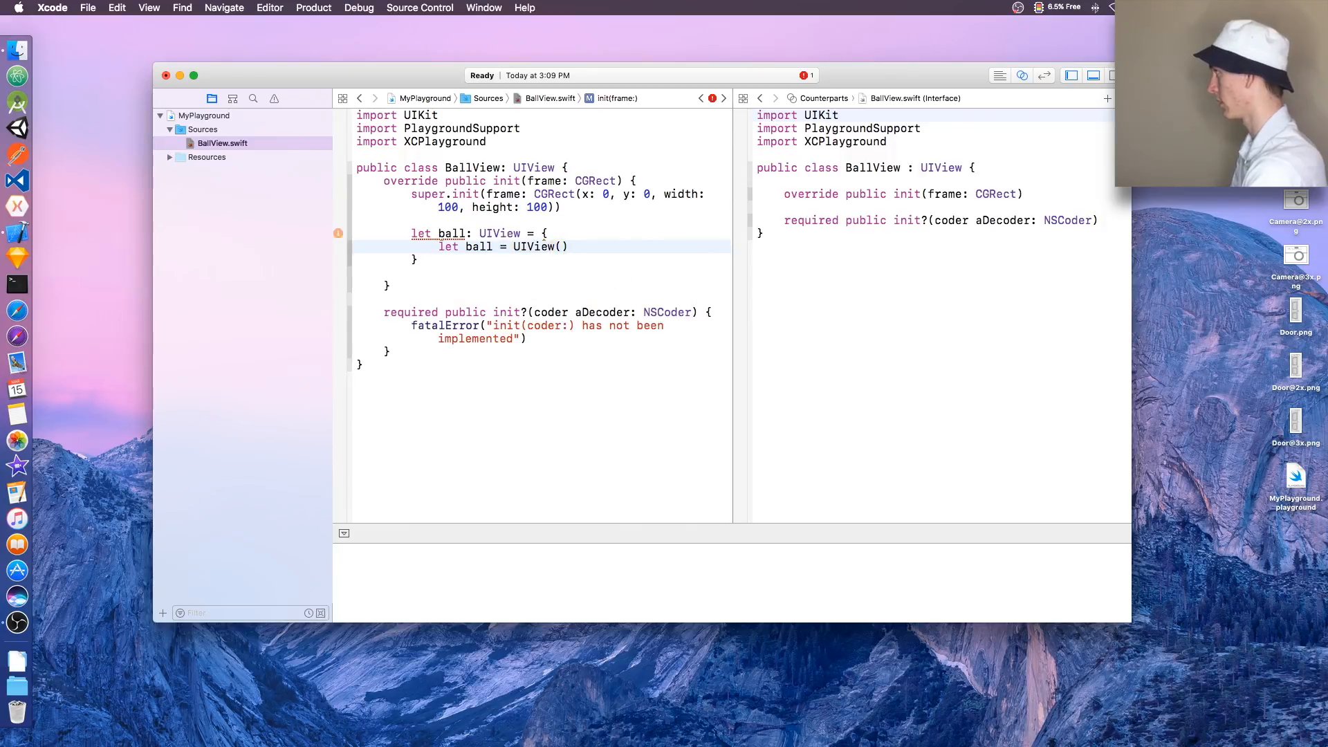
key("Return")
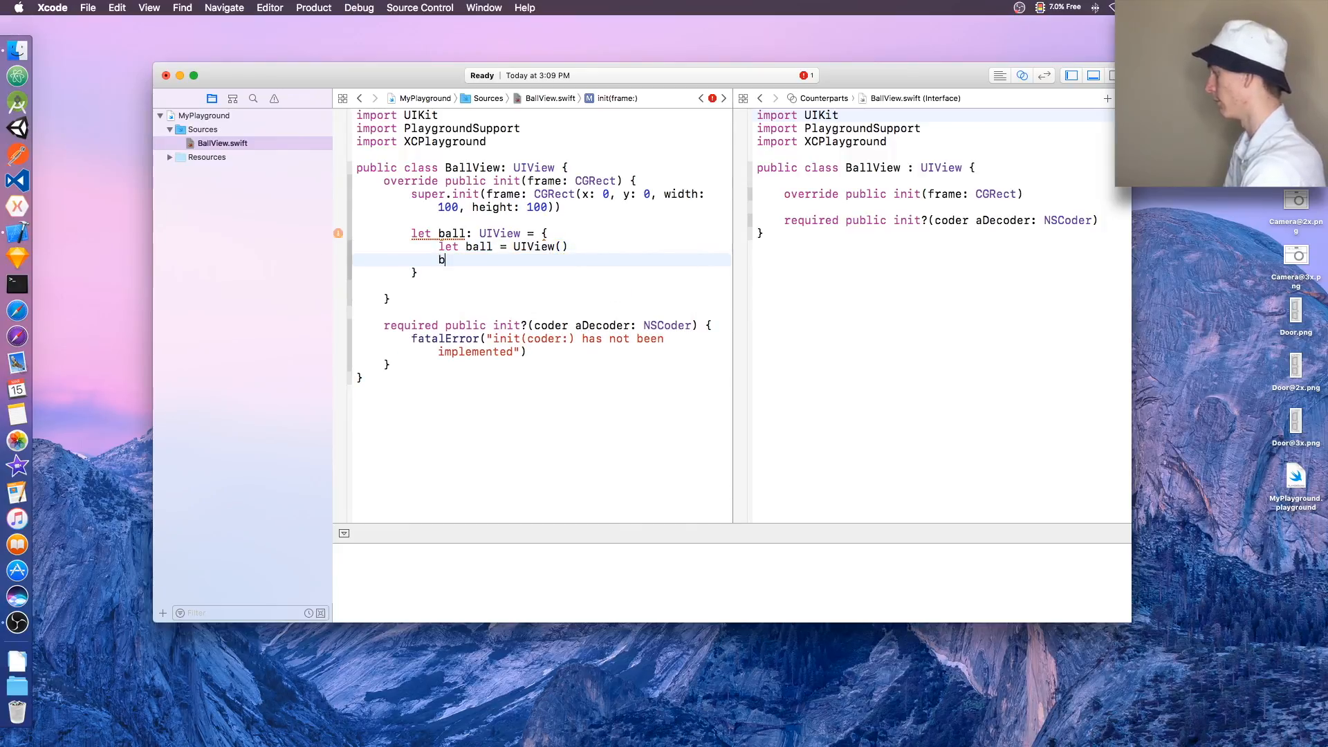
type("ball.")
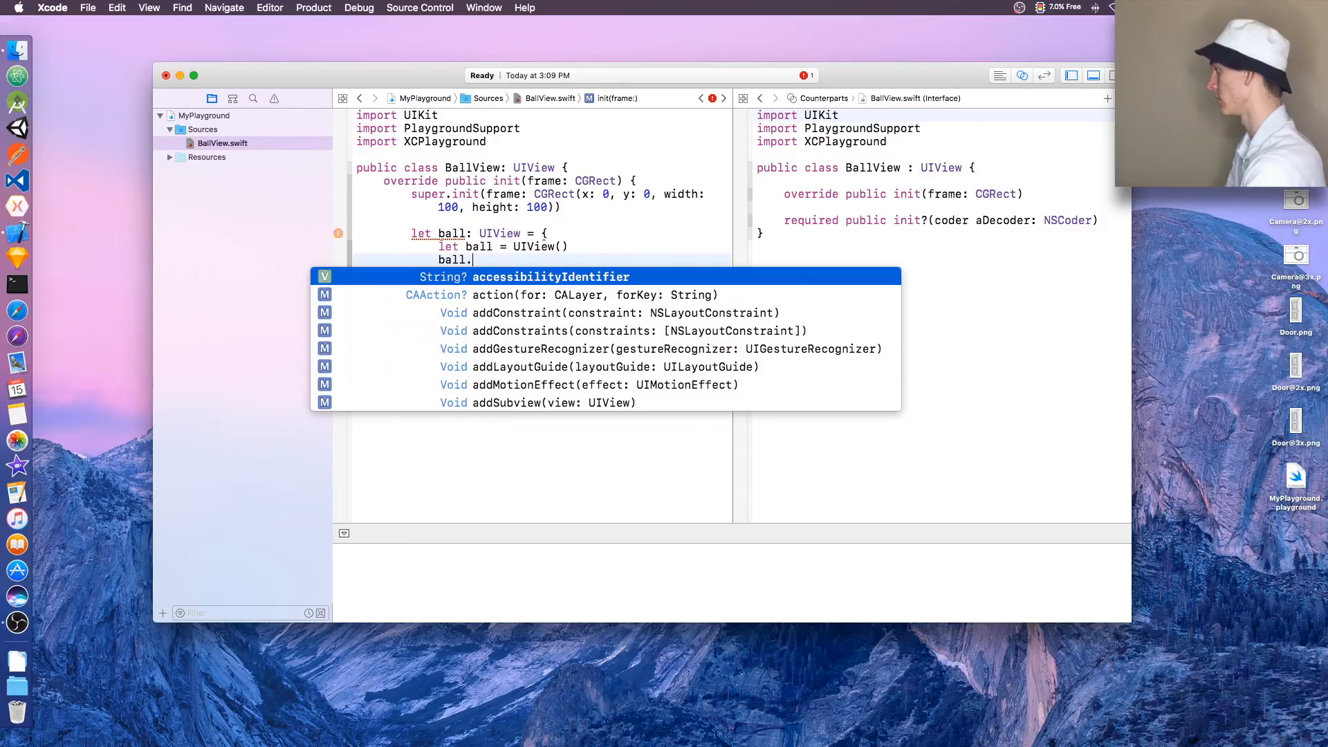
type("ba")
key("Return")
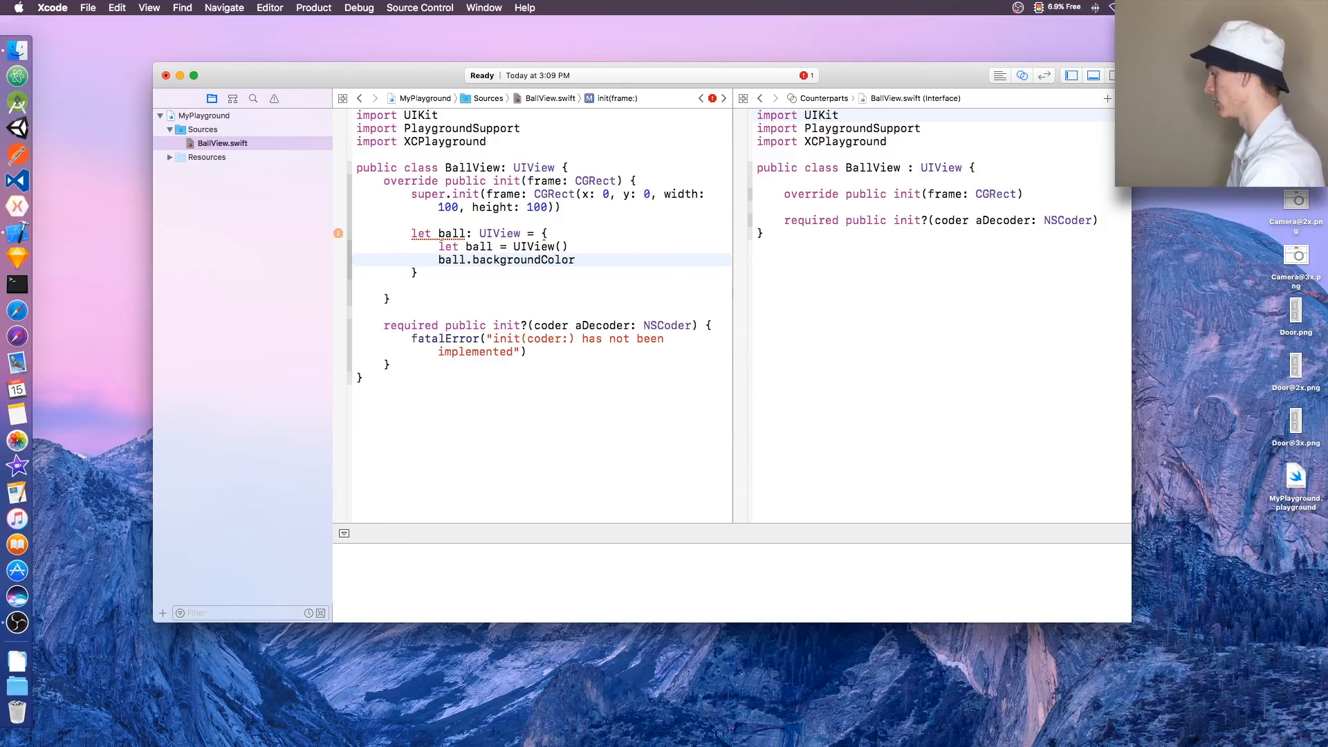
type(" = .blue")
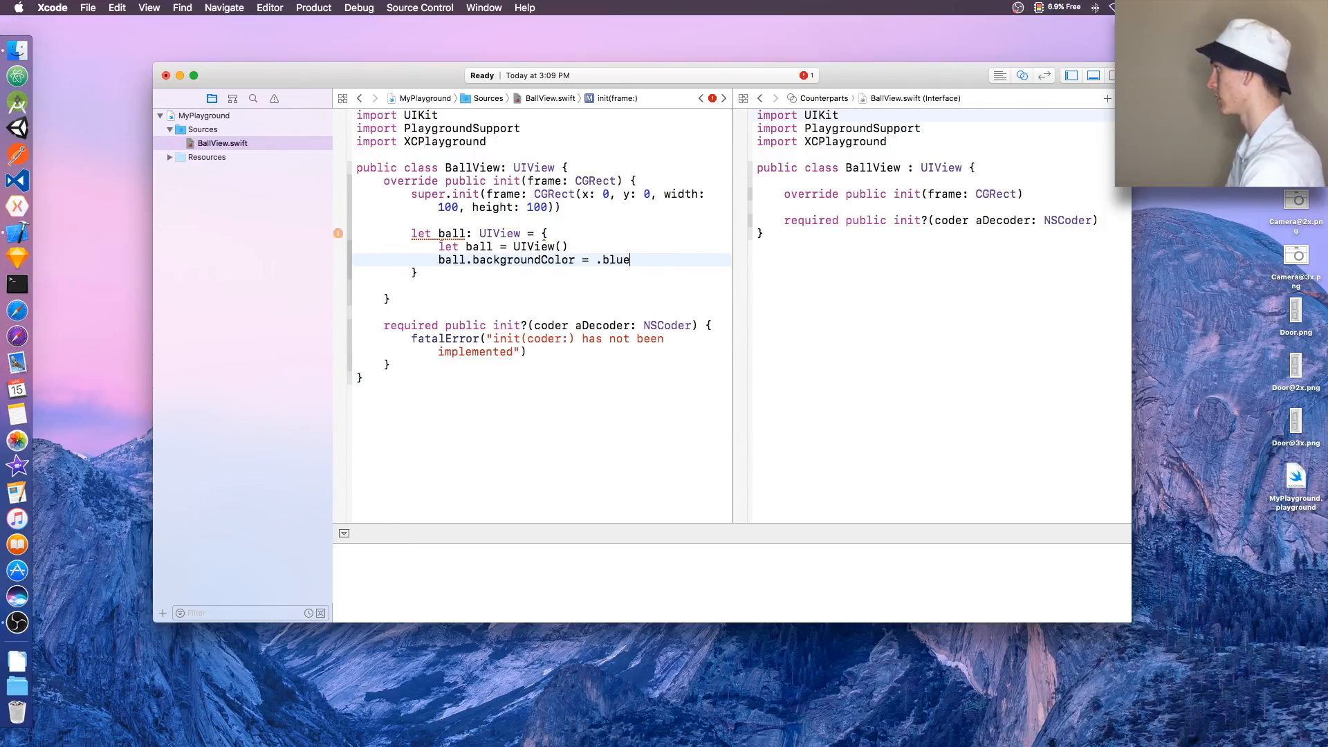
key("Return")
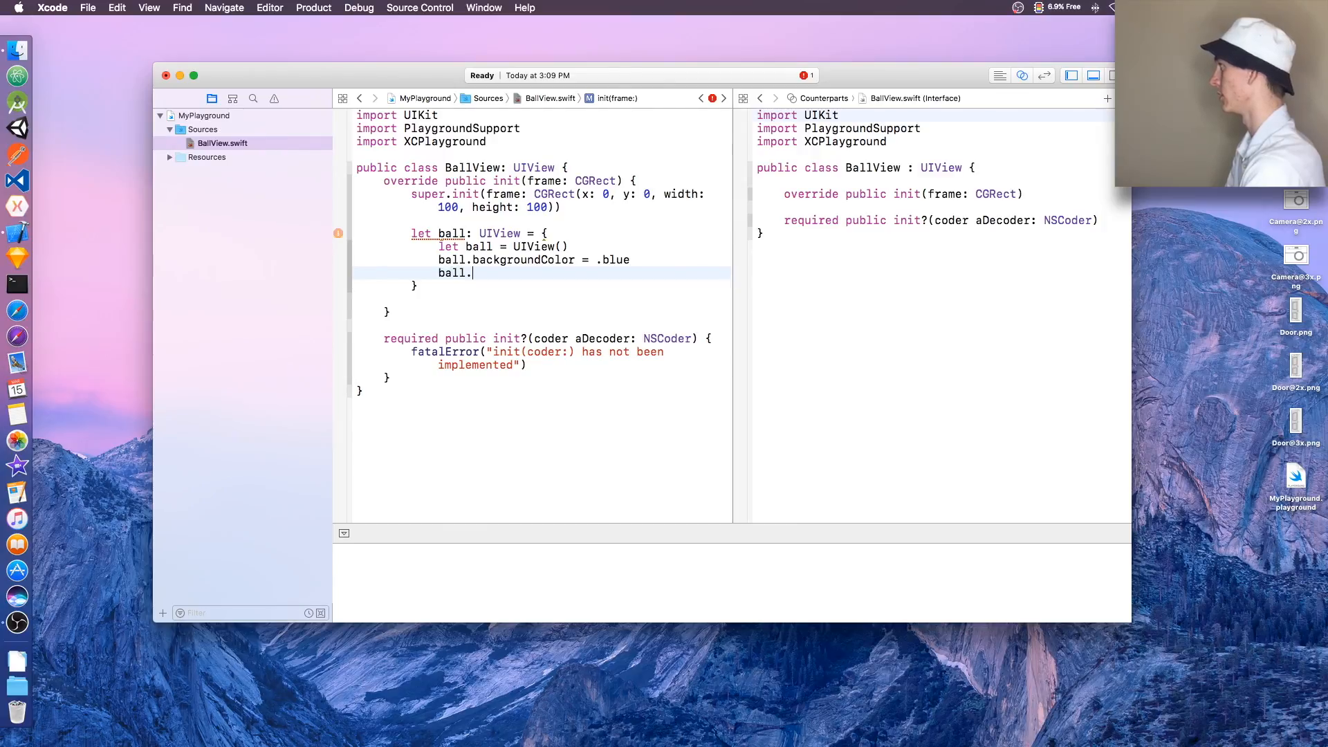
type("ball.layer.")
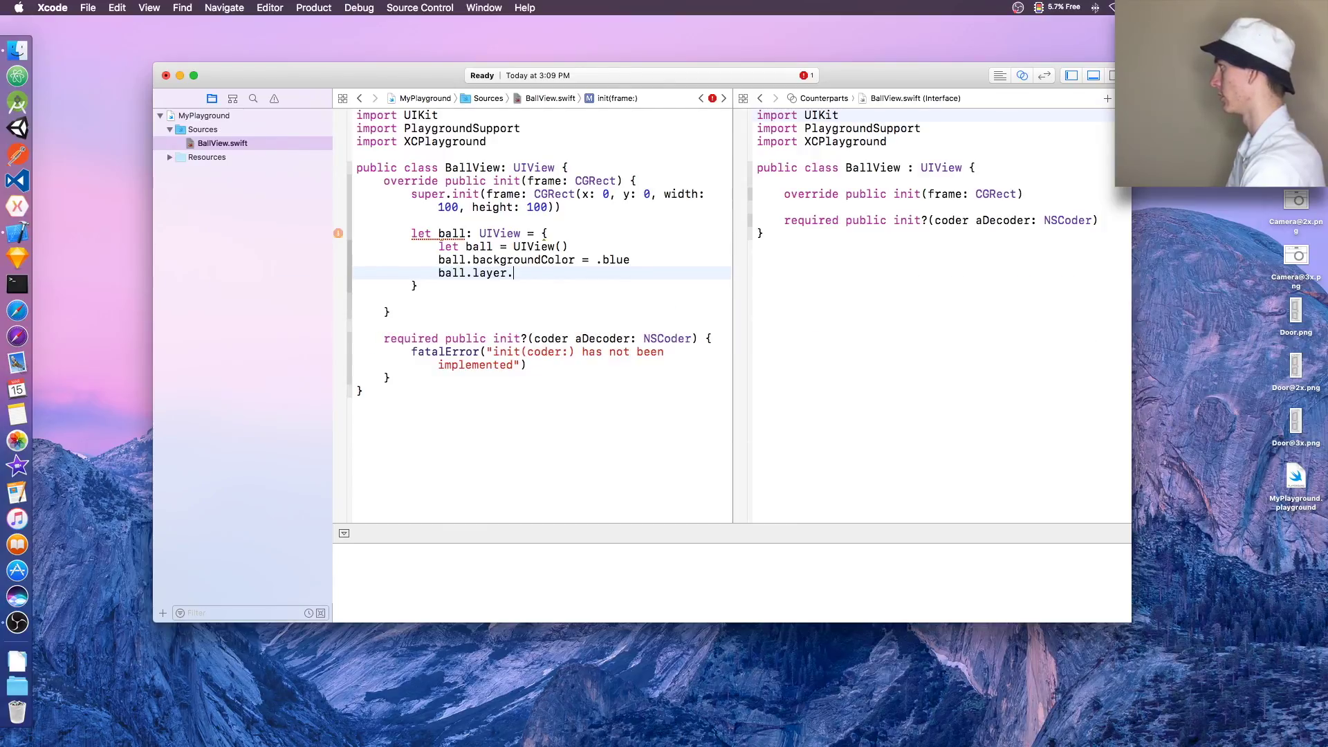
type("cor")
Set ball.layer.cornerRadius to ball.frame.size.width / 2 inside the closure.
key("Return")
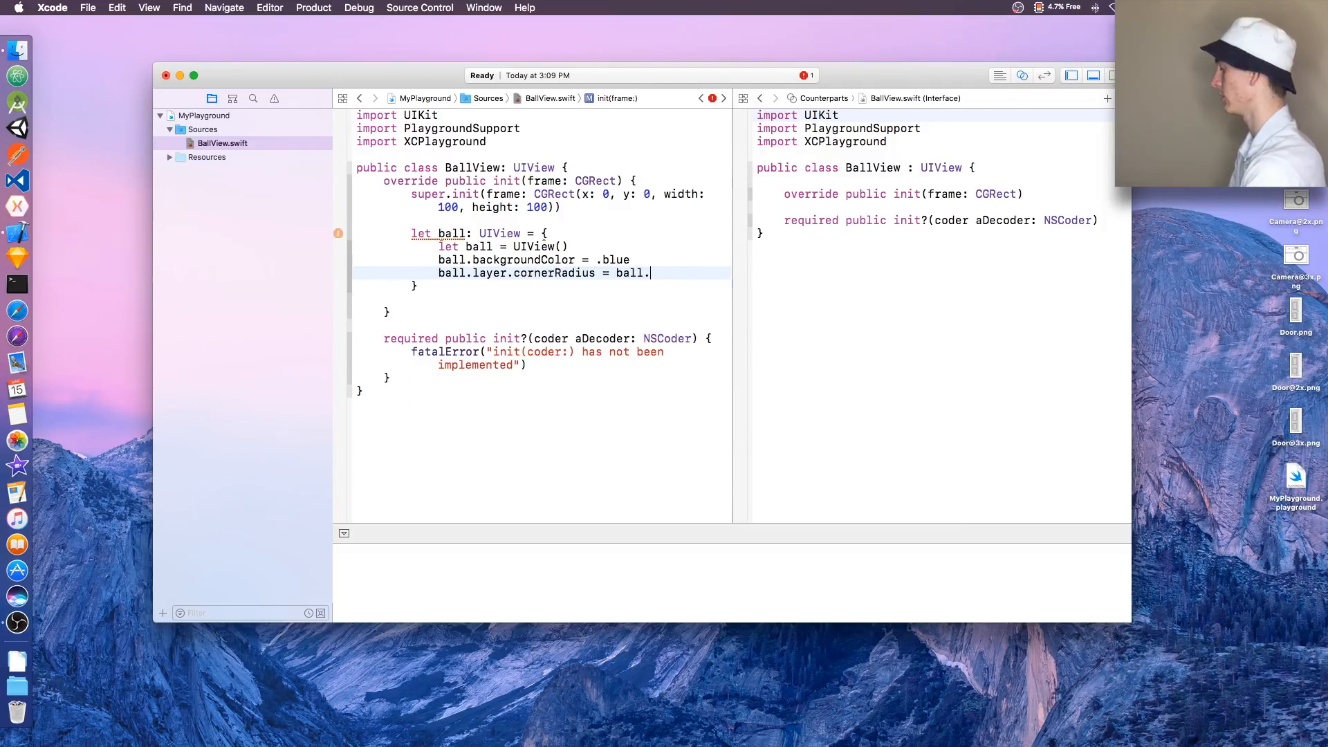
type("l.fr")
key("Return")
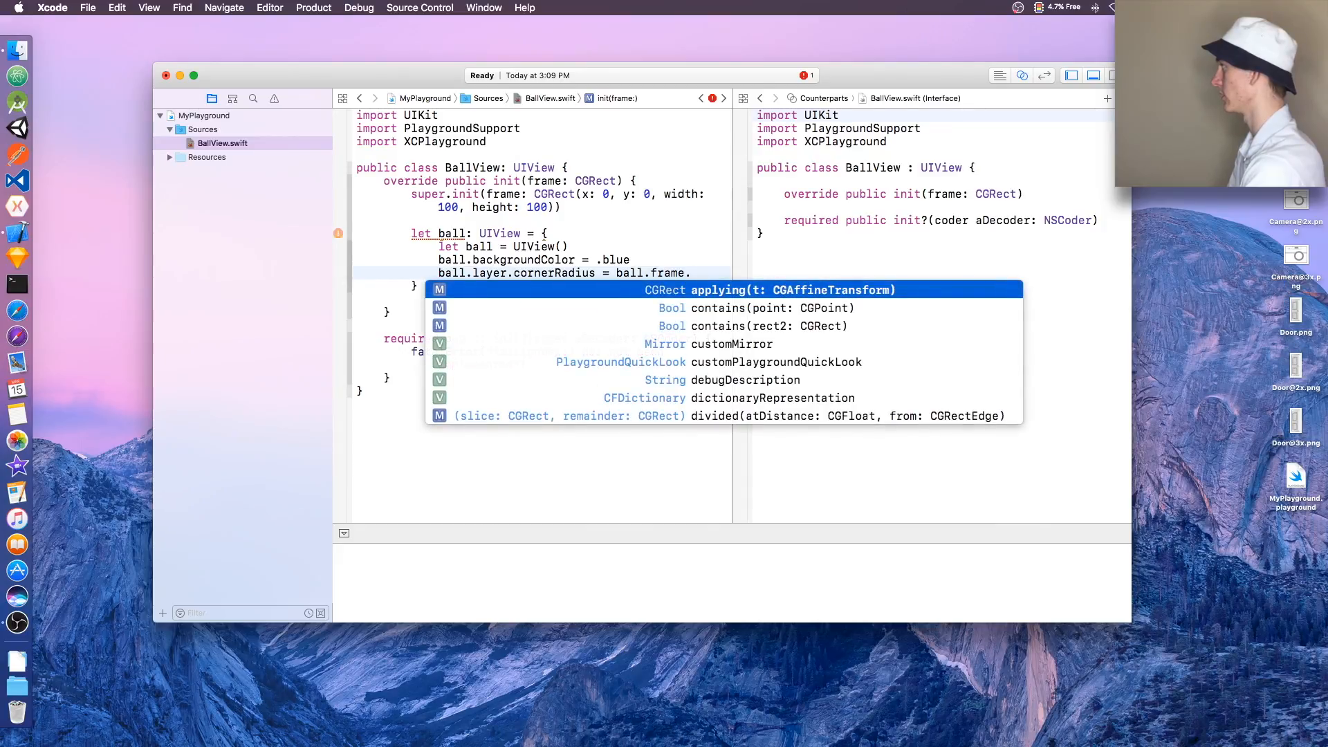
type("s")
key("Return")
type(".")
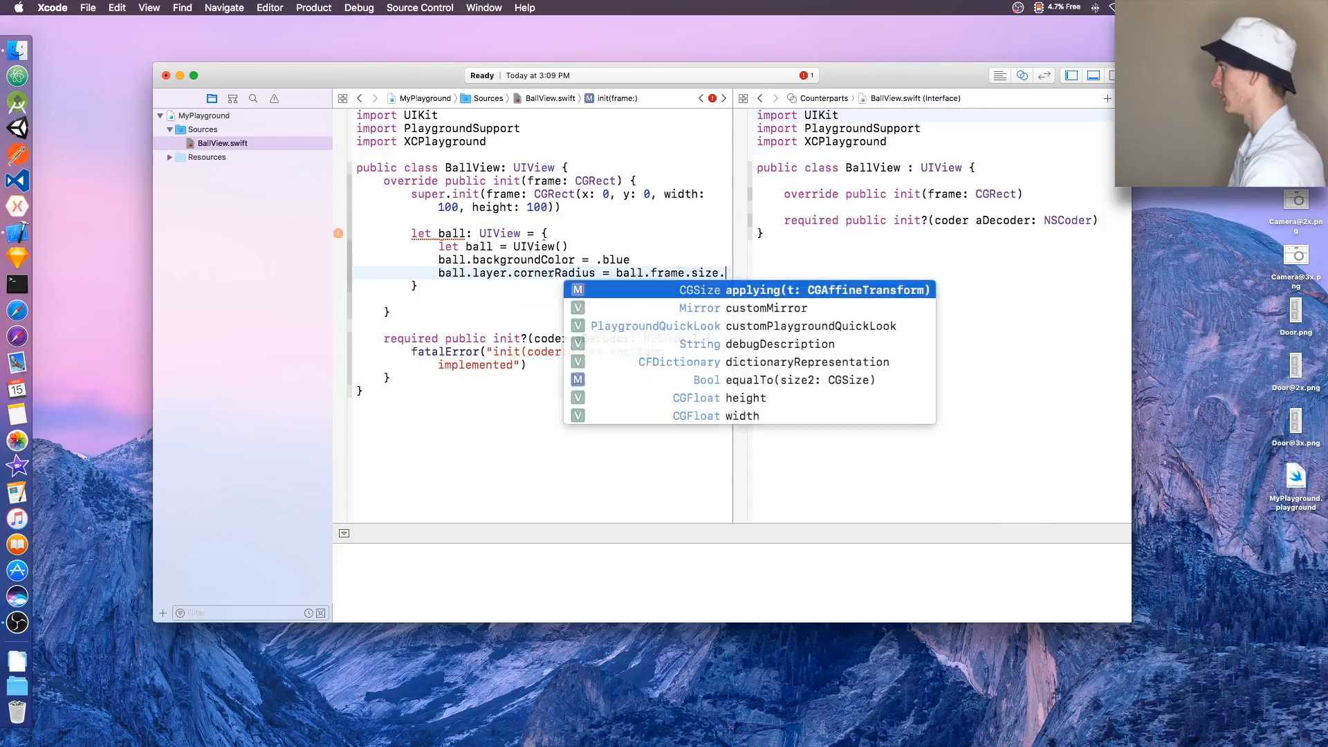
type("width / 2")
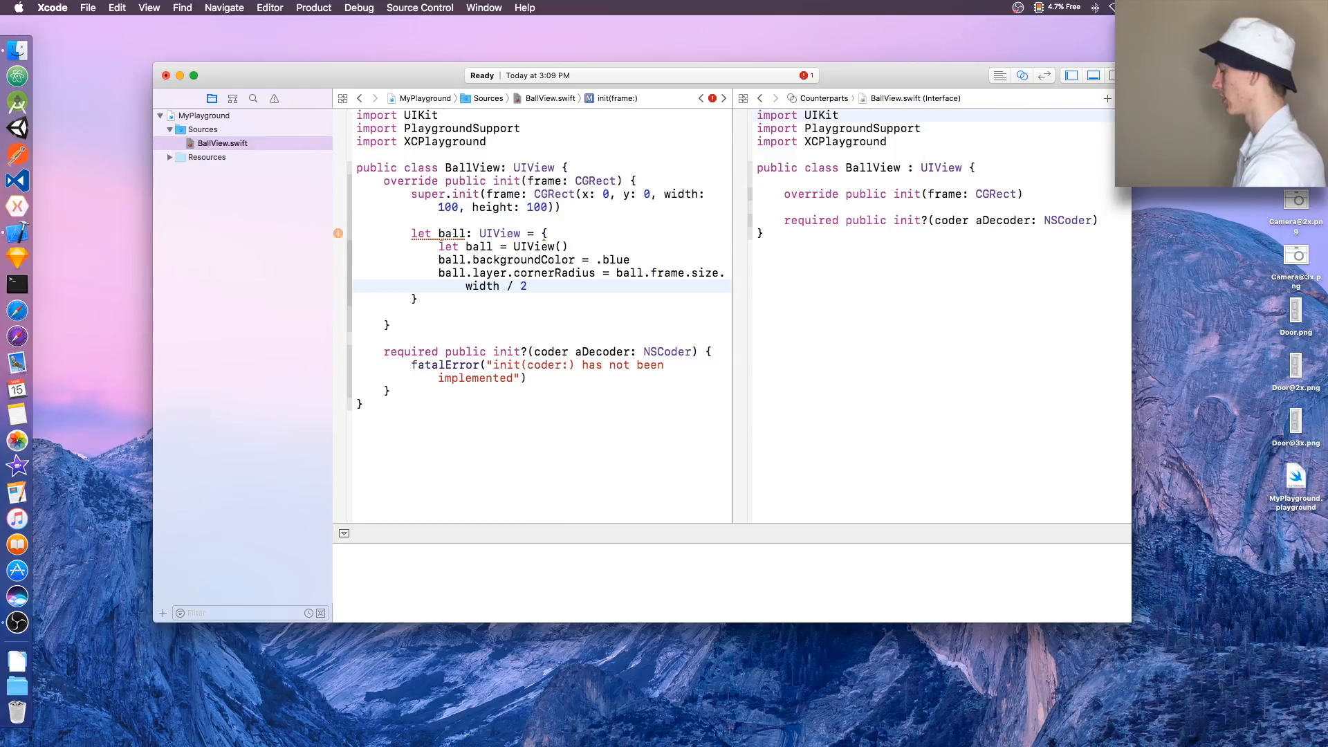
key("Return")
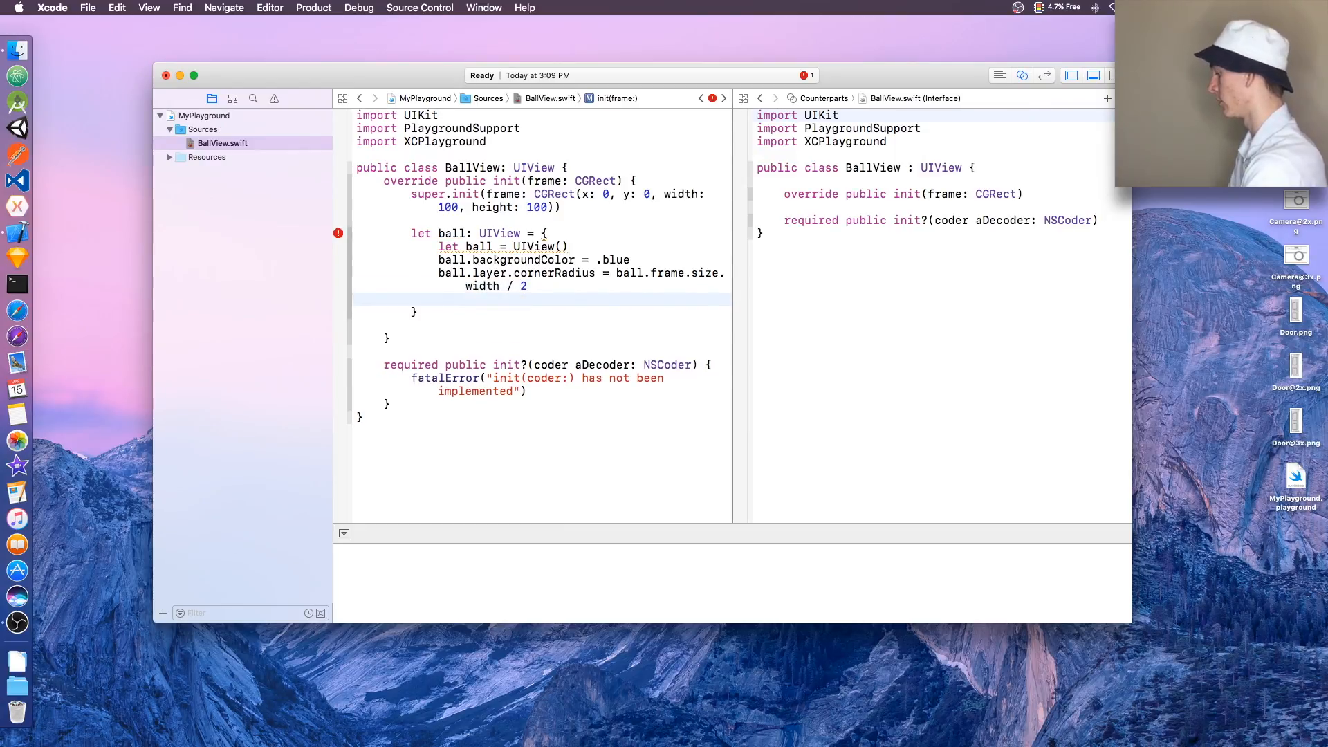
type("return ")
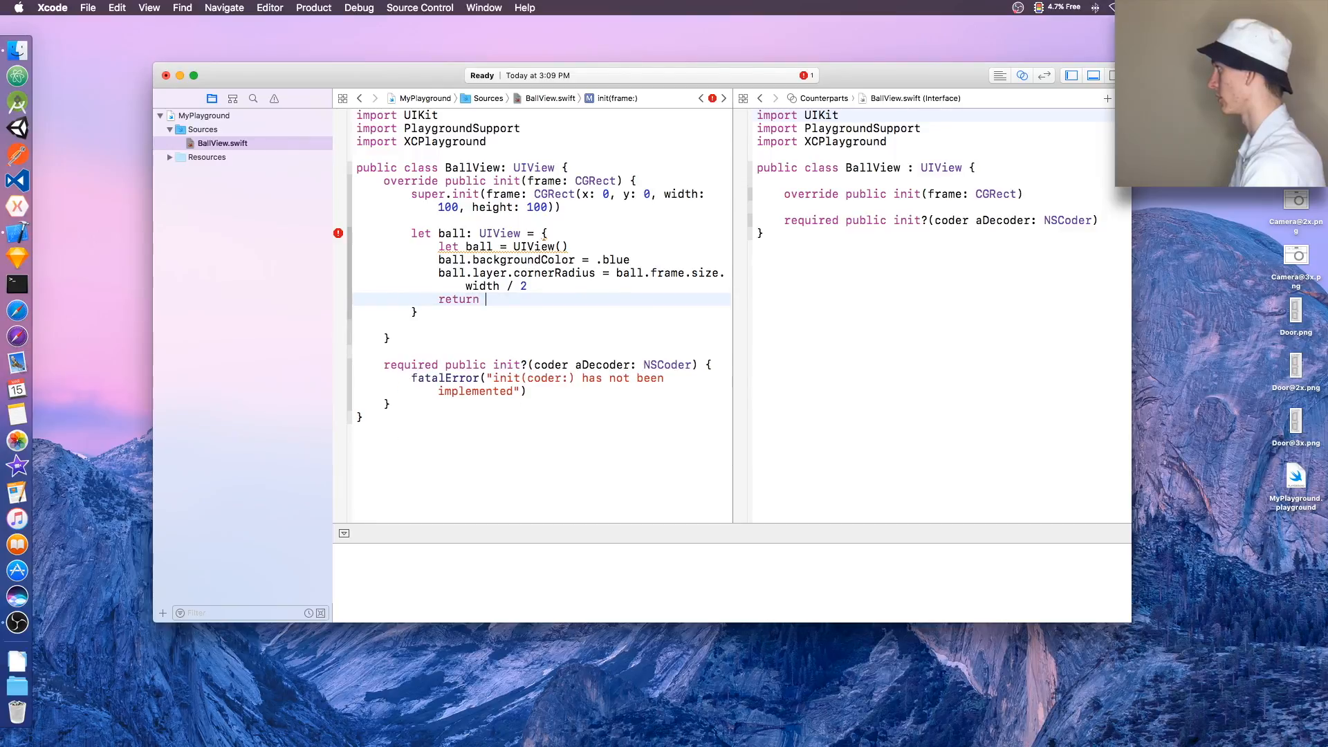
type("ball")
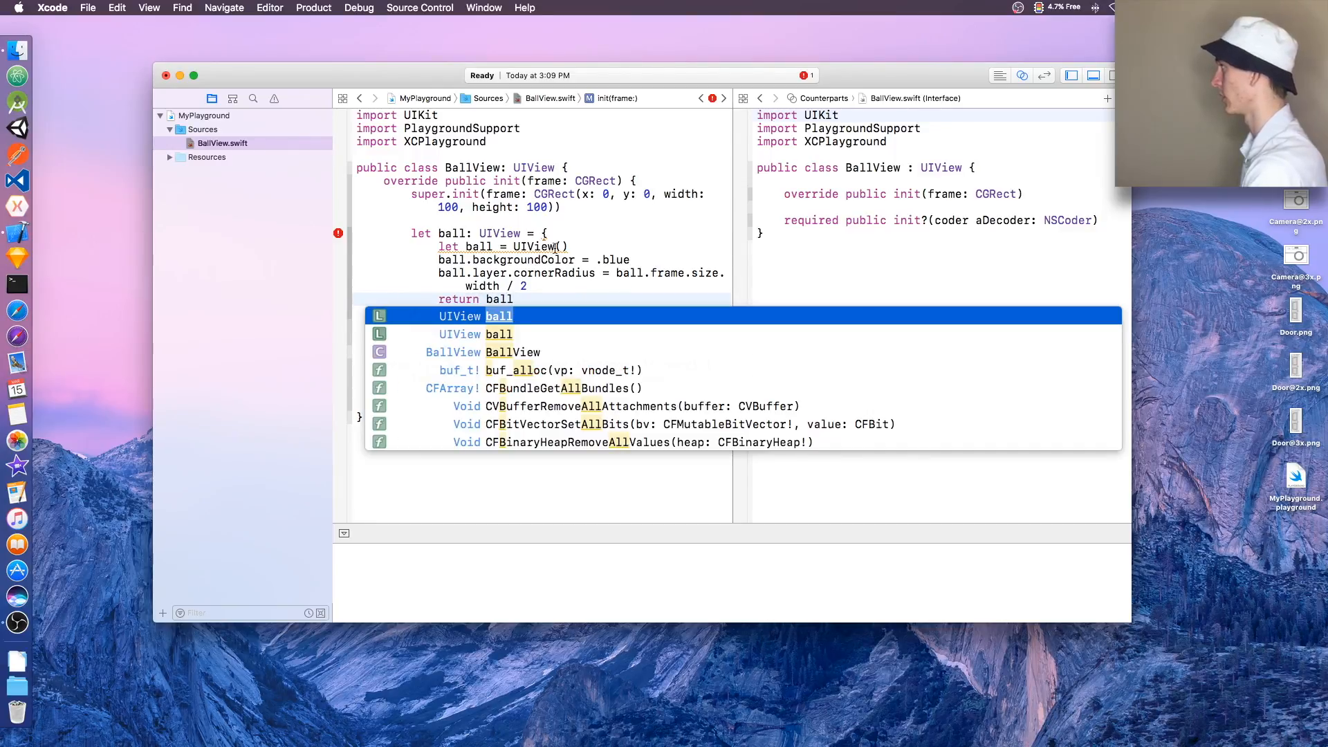
Return ball from the closure and invoke it immediately with () after the closing brace.
left_click(529, 286)
type("}")
left_click(439, 312)
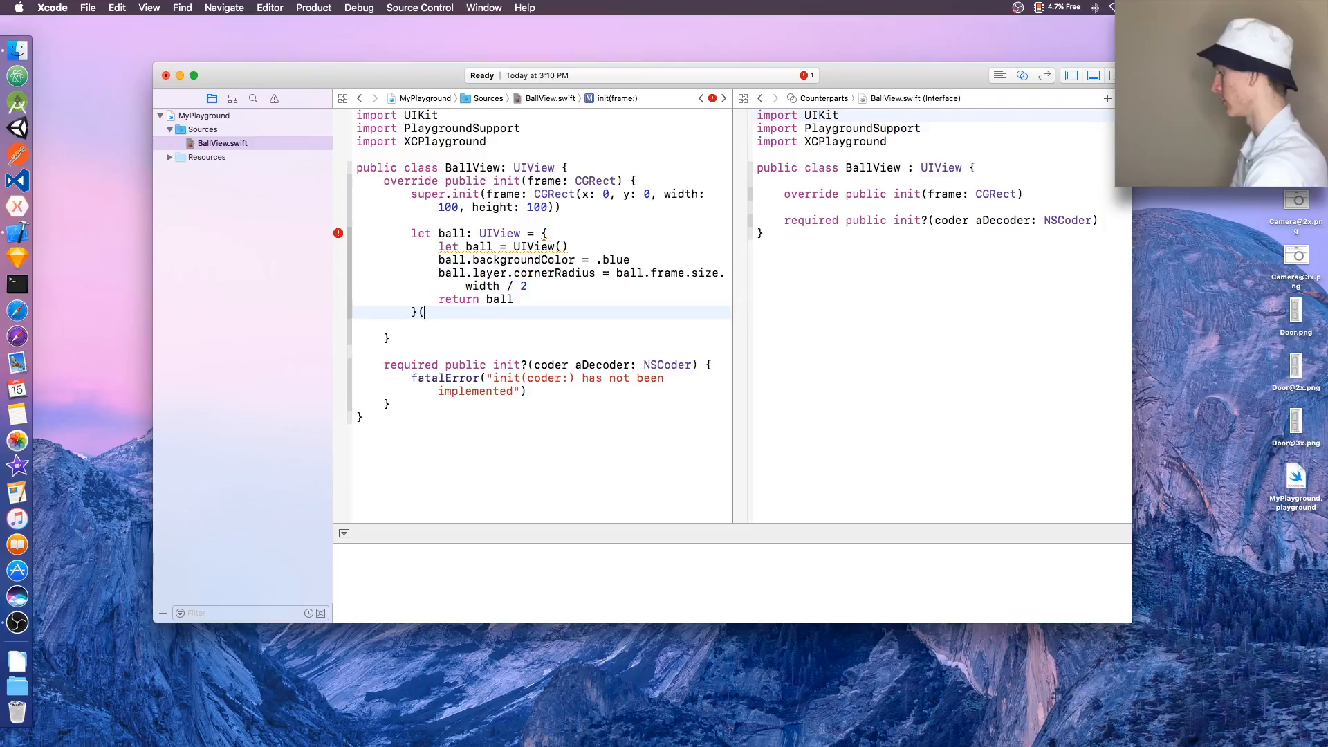
type("()")
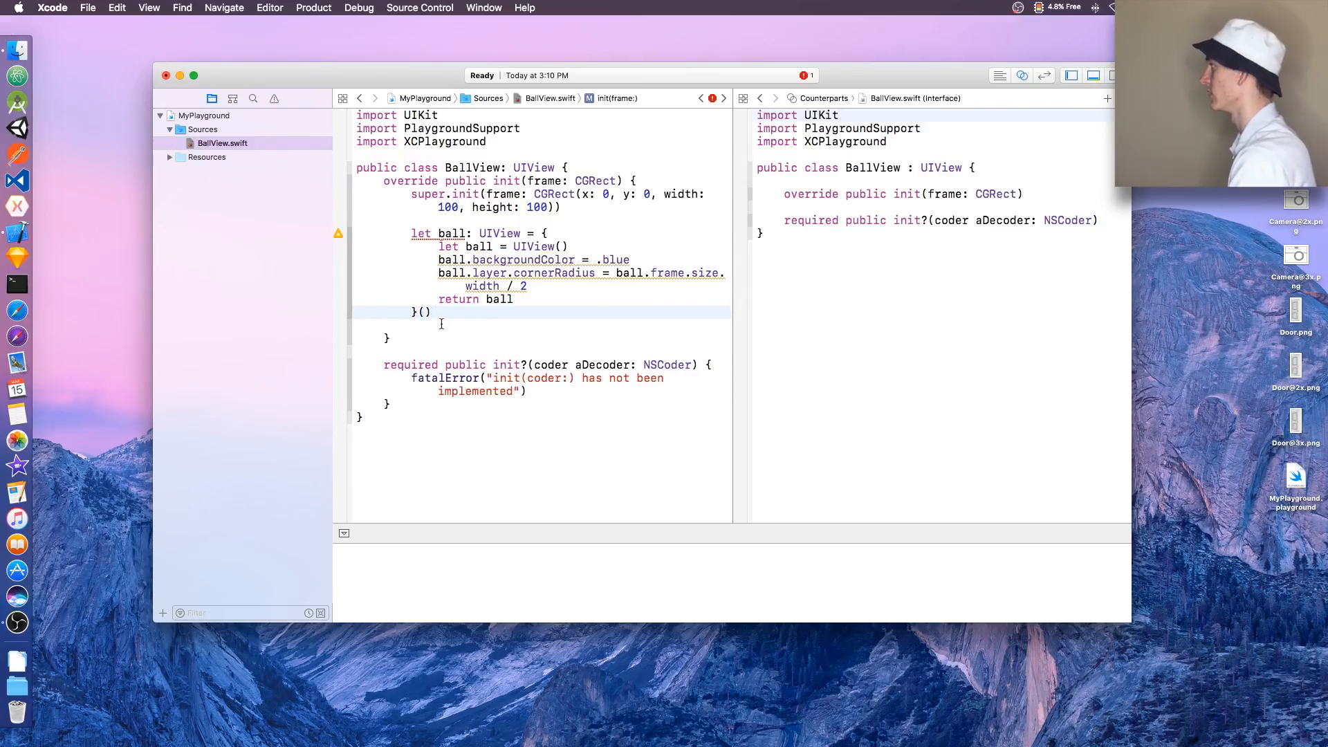
left_click(337, 233)
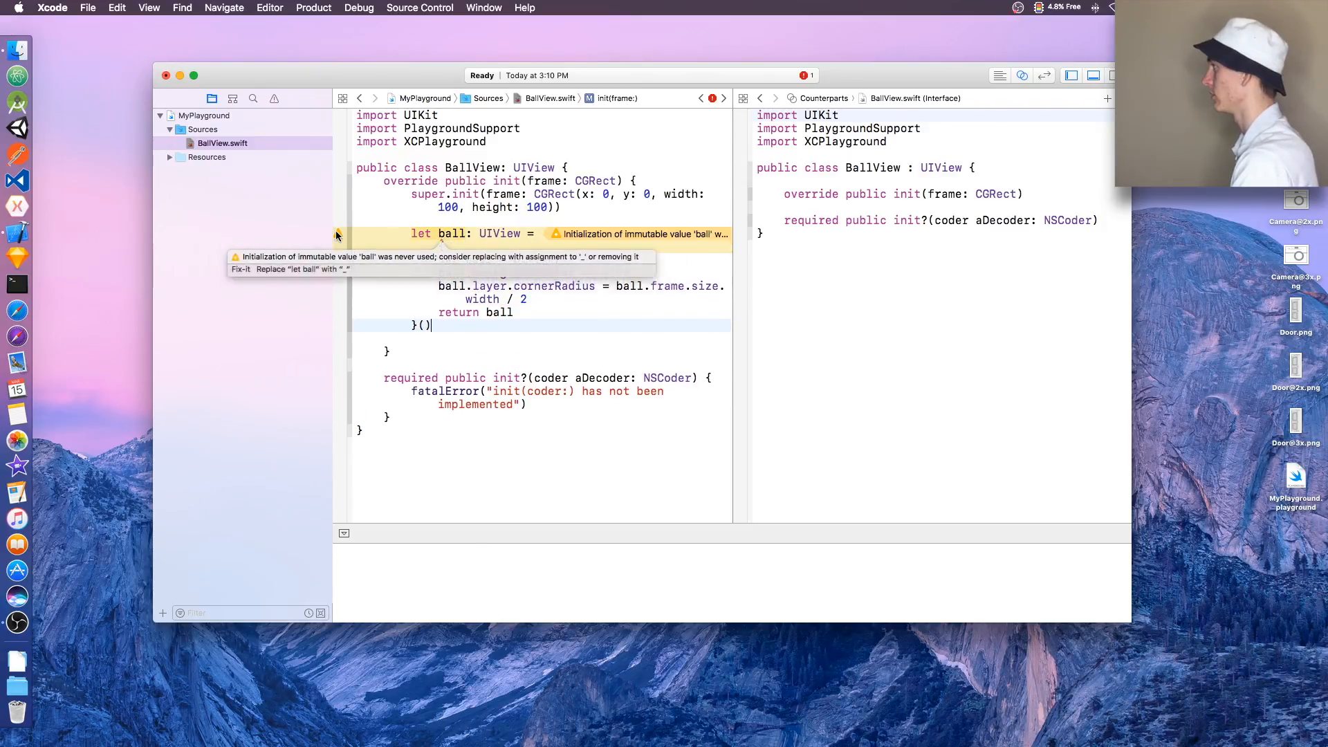
Apply the warning's Fix-it and add self.addSubview(ball) below the closure.
key("Return")
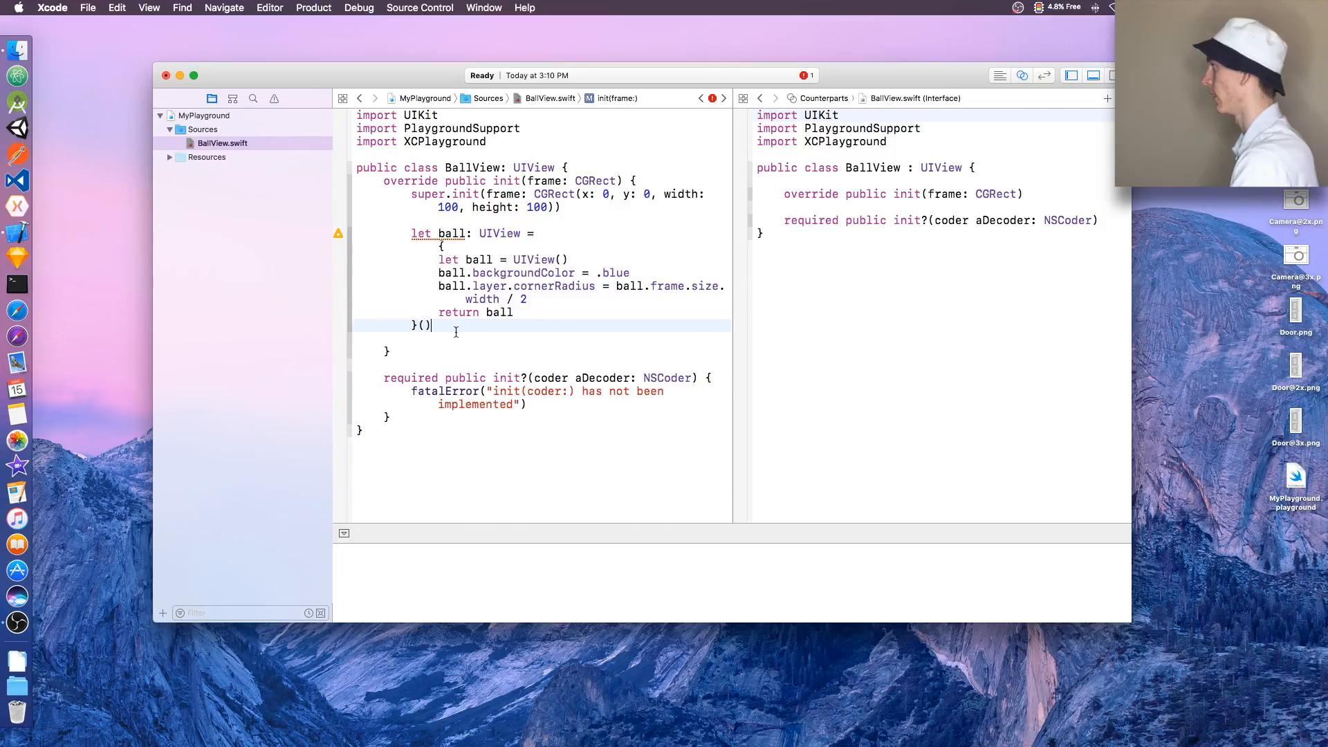
left_click(463, 339)
type("self.")
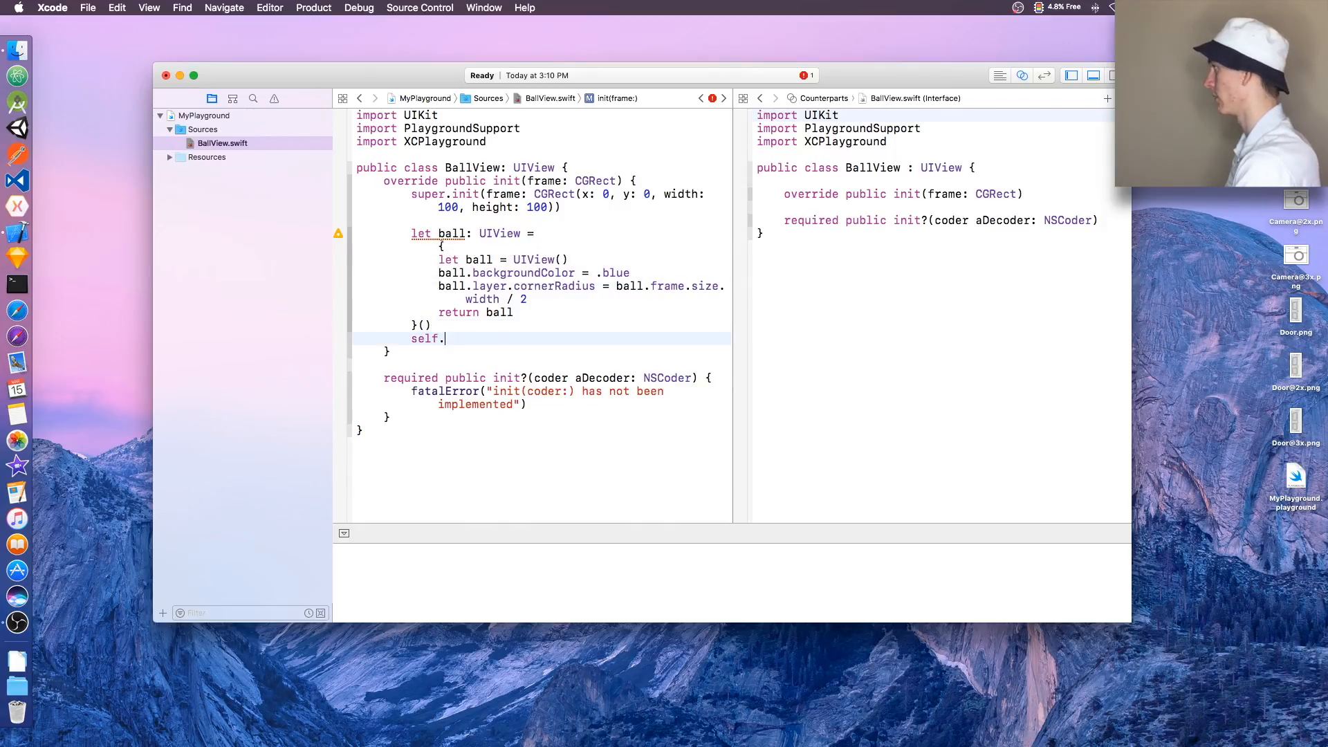
type("a")
key("Return")
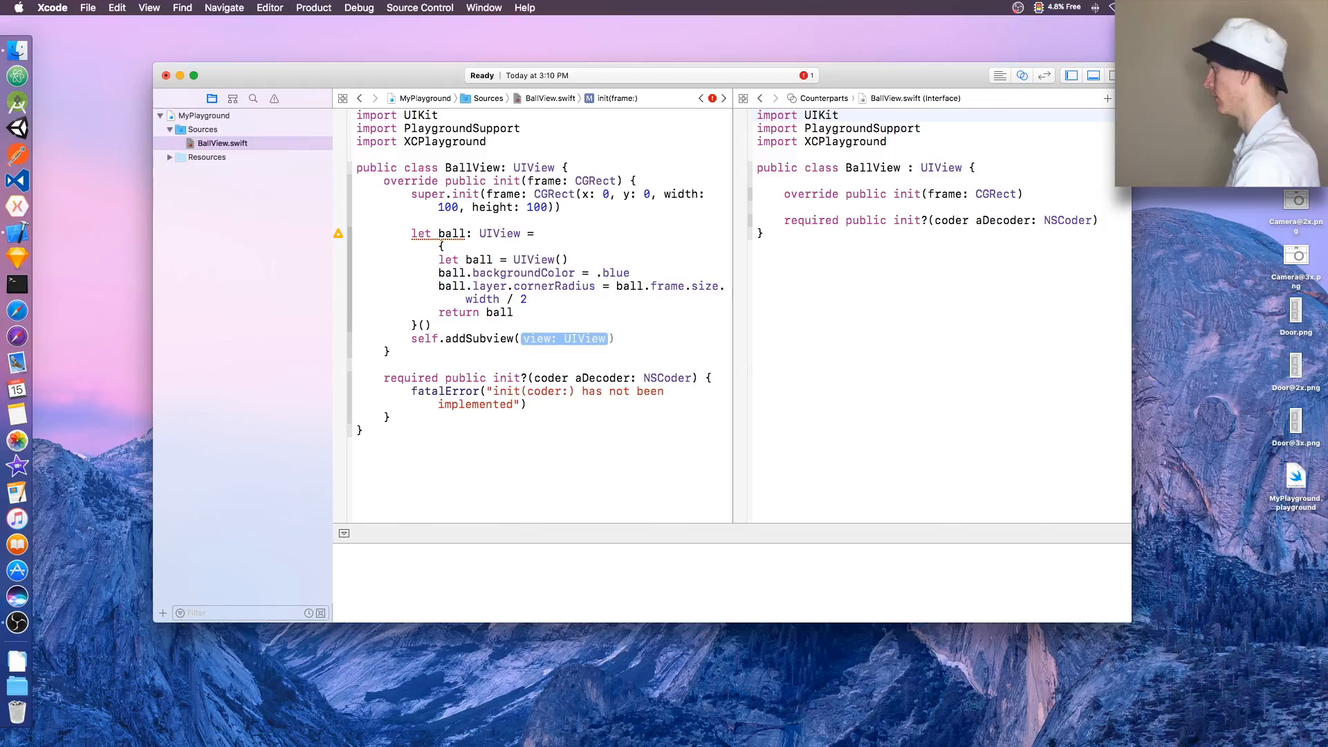
type("ball")
key("Escape")
key("Right")
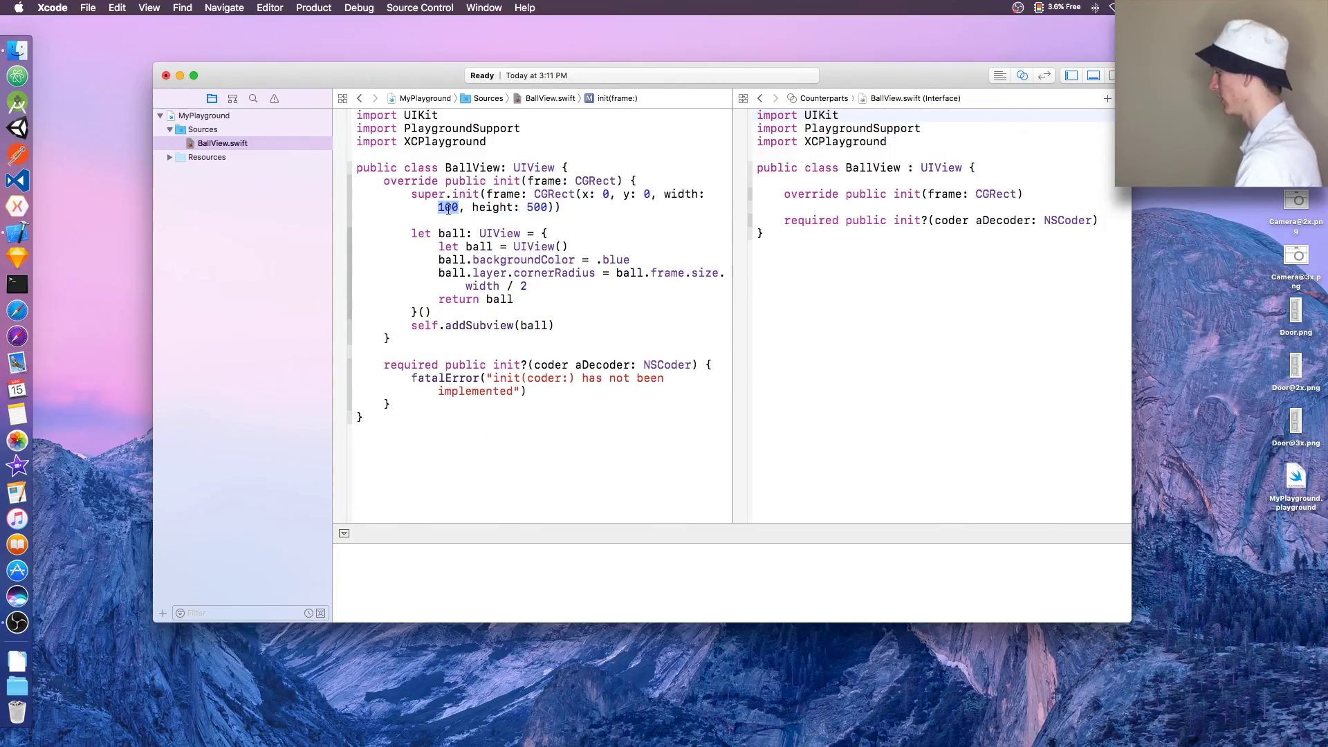
type("500")
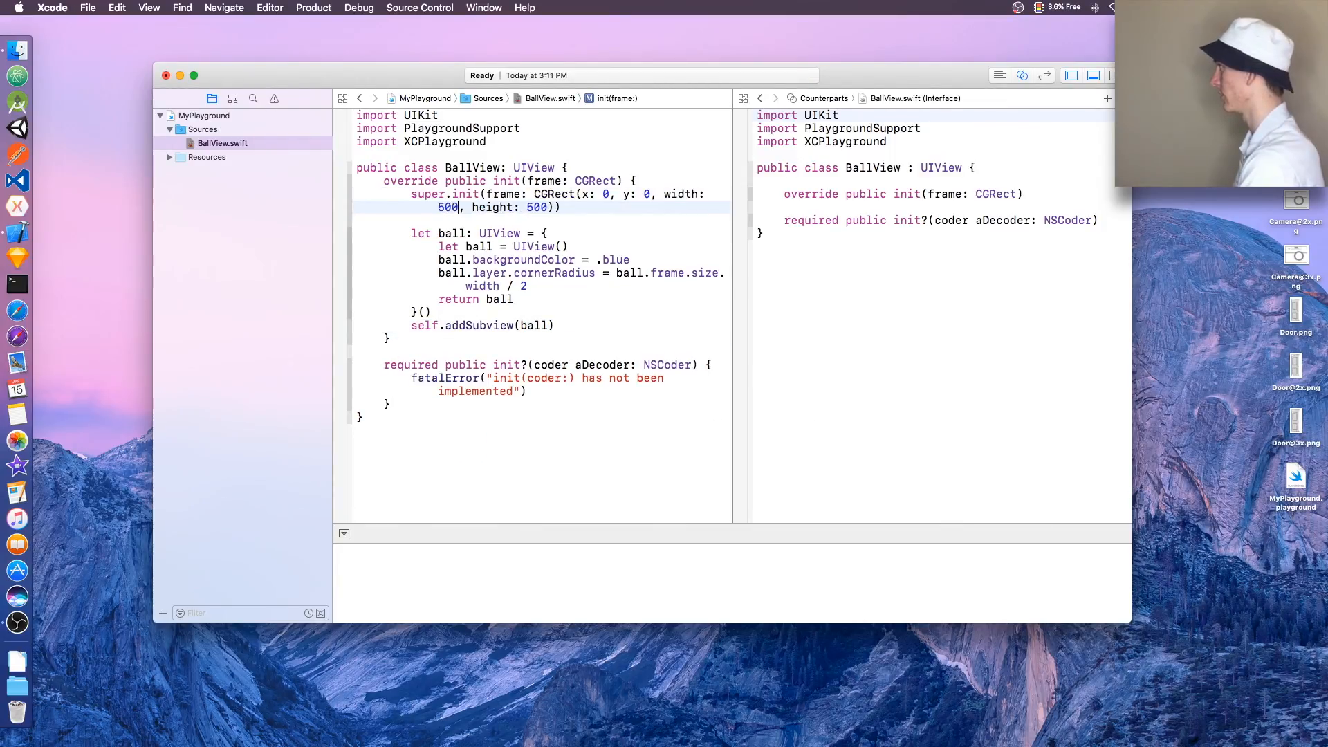
Save the 500×500 frame and set BallView's background colour to white below the frame setup.
key("super+s")
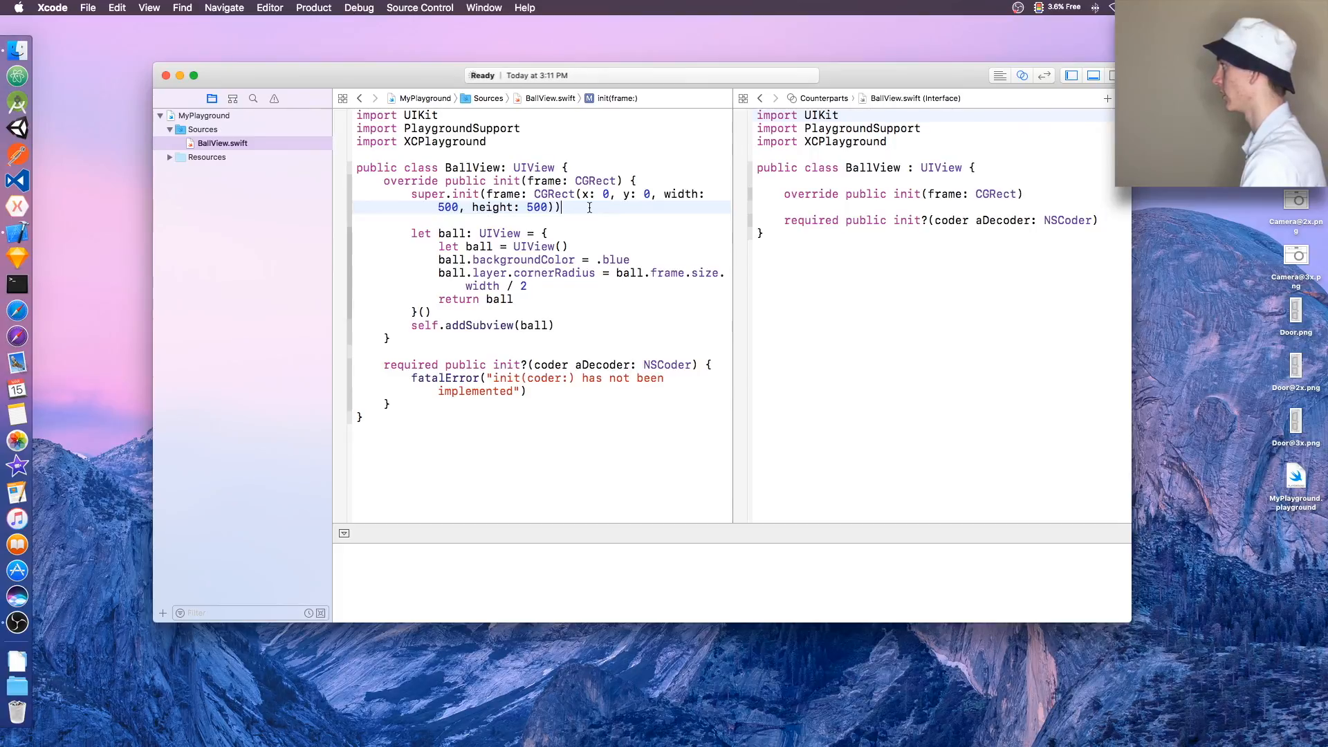
left_click(588, 206)
key("Return")
key("Return")
type("se")
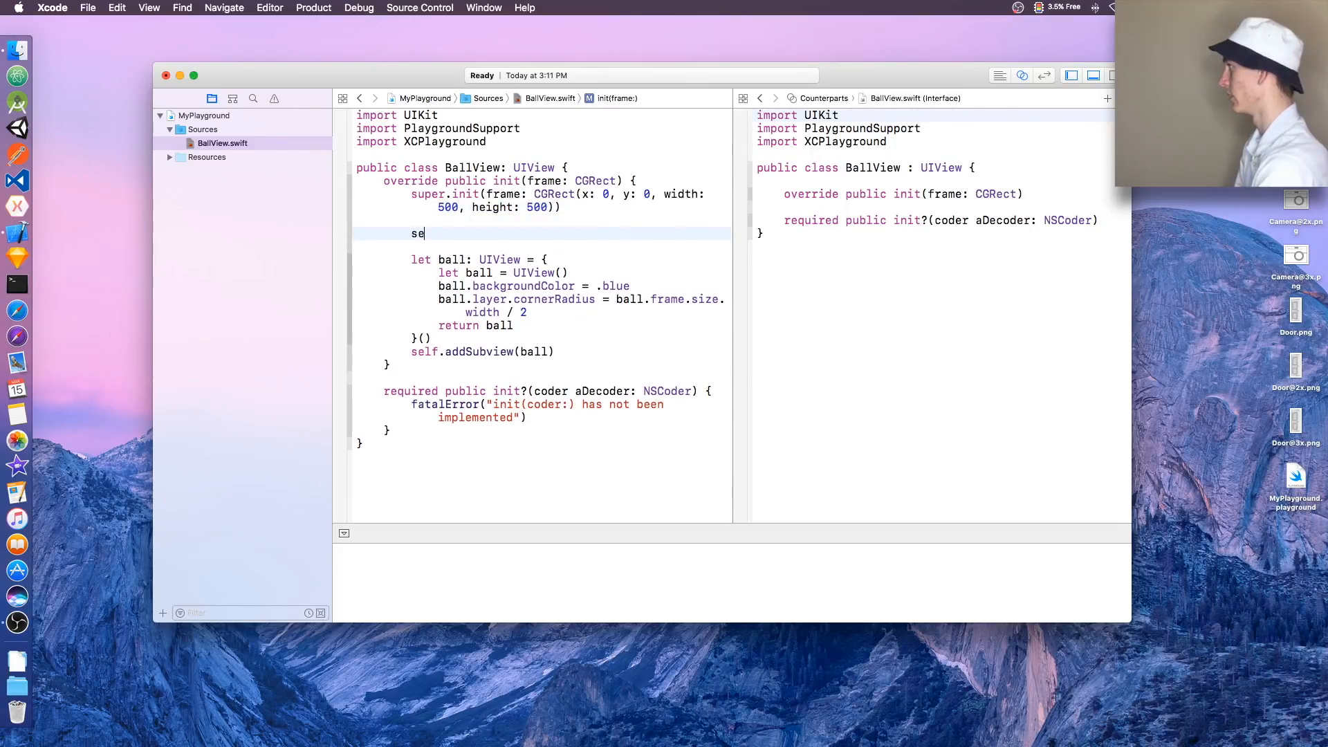
type("lf.ba")
key("Return")
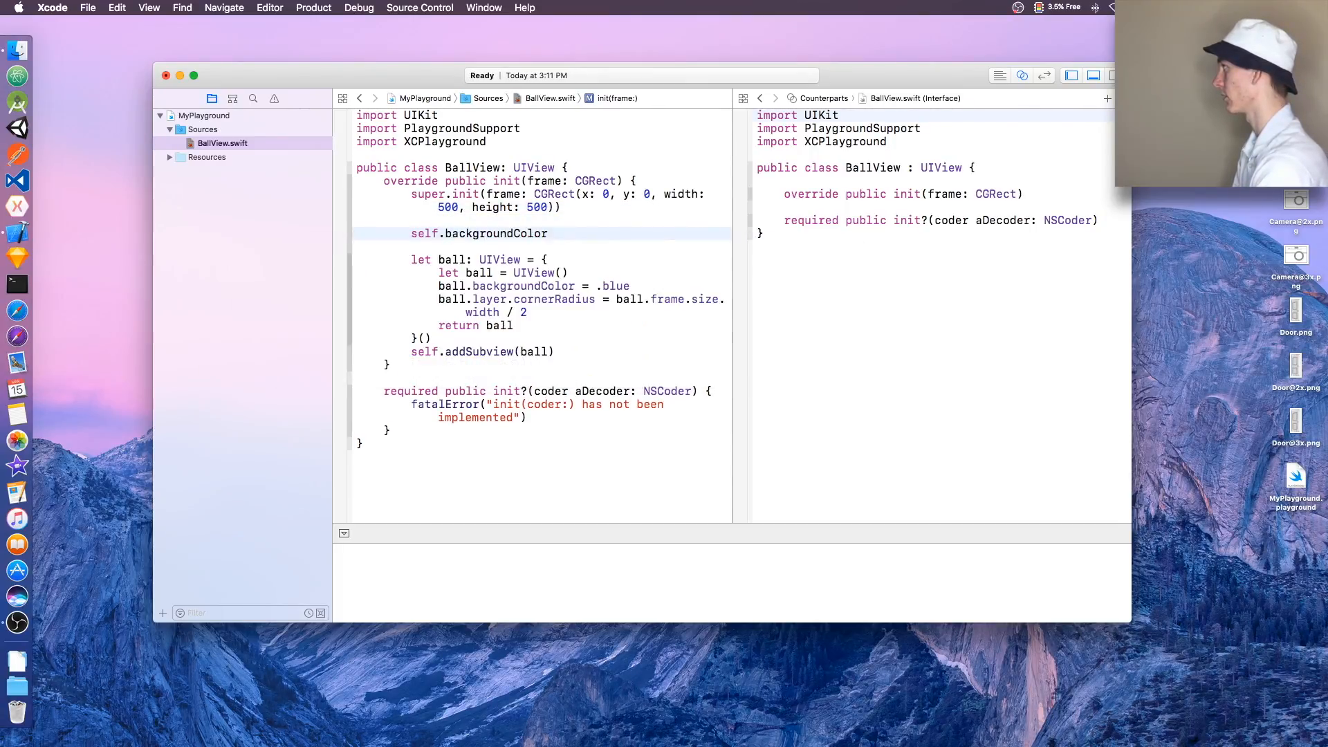
type(" = .wh")
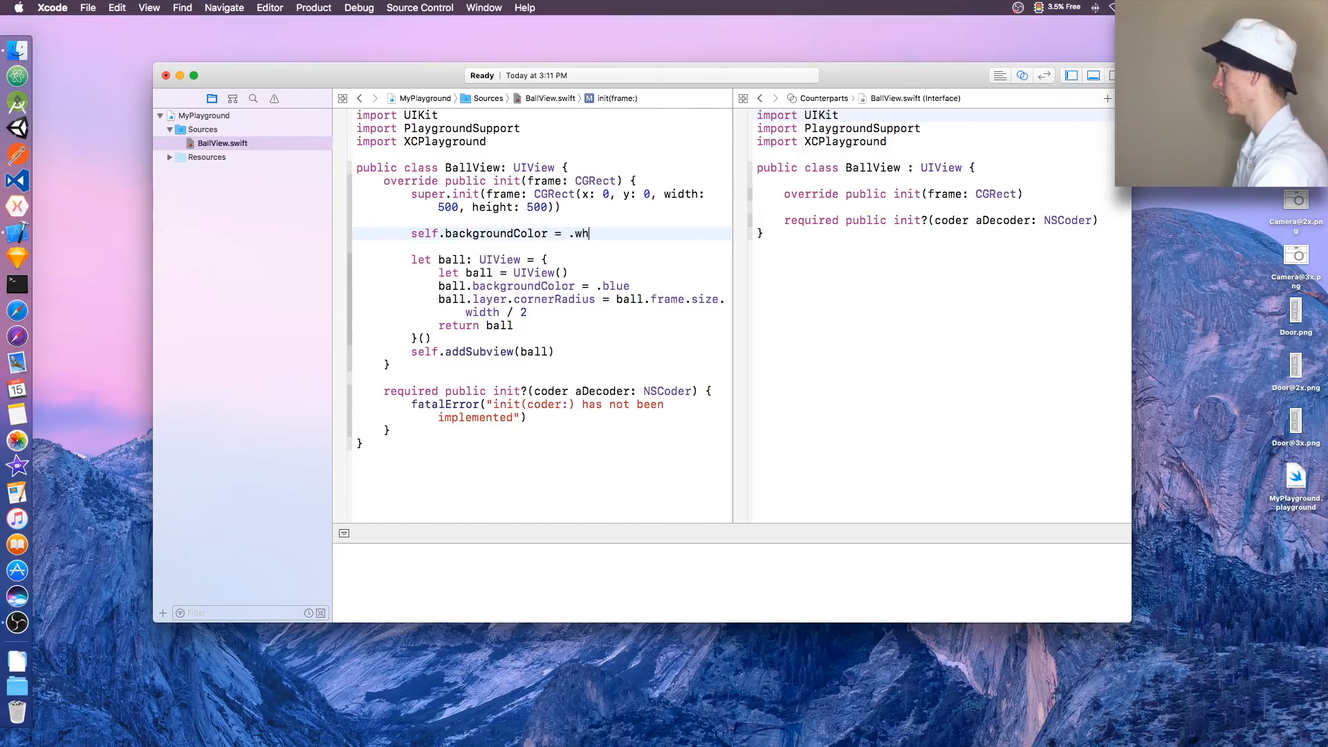
key("Return")
key("Down")
key("Down")
key("Down")
key("Return")
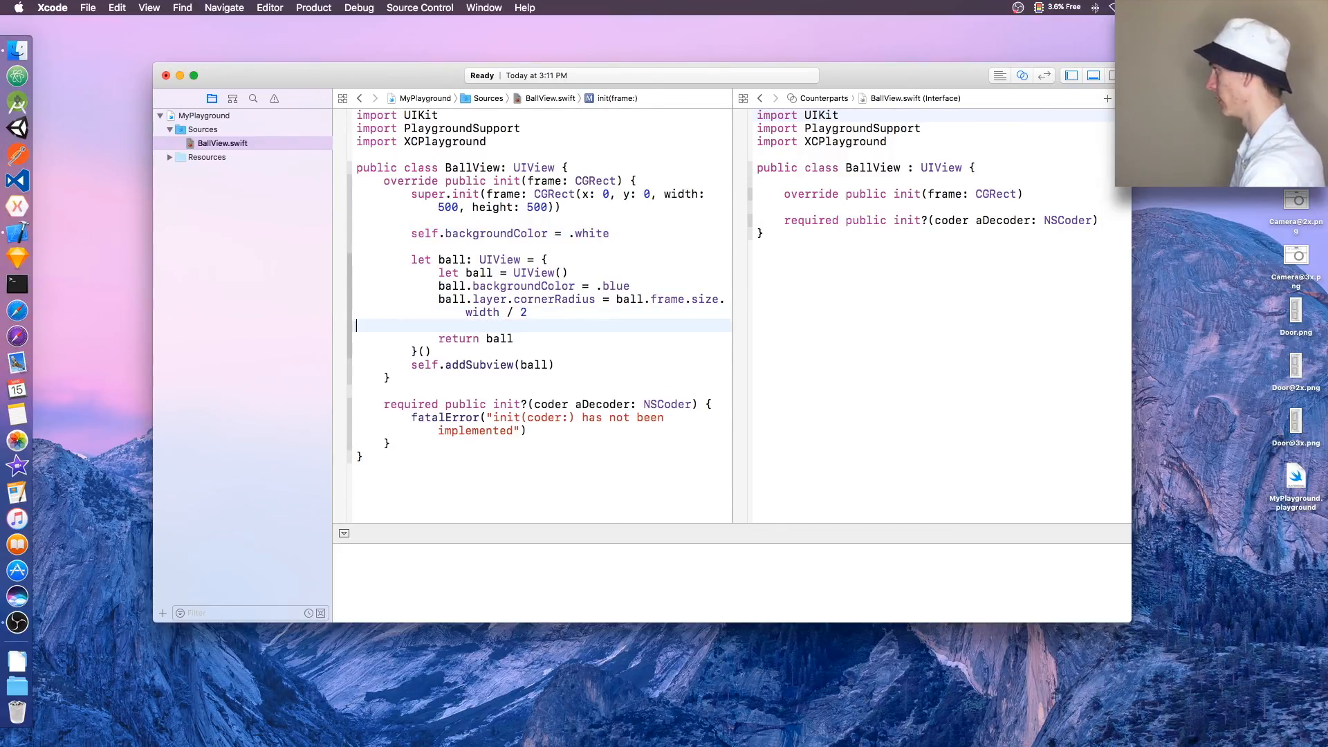
key("BackSpace")
Start a new line after the ball closure for a statement about ball.
key("Down")
key("Down")
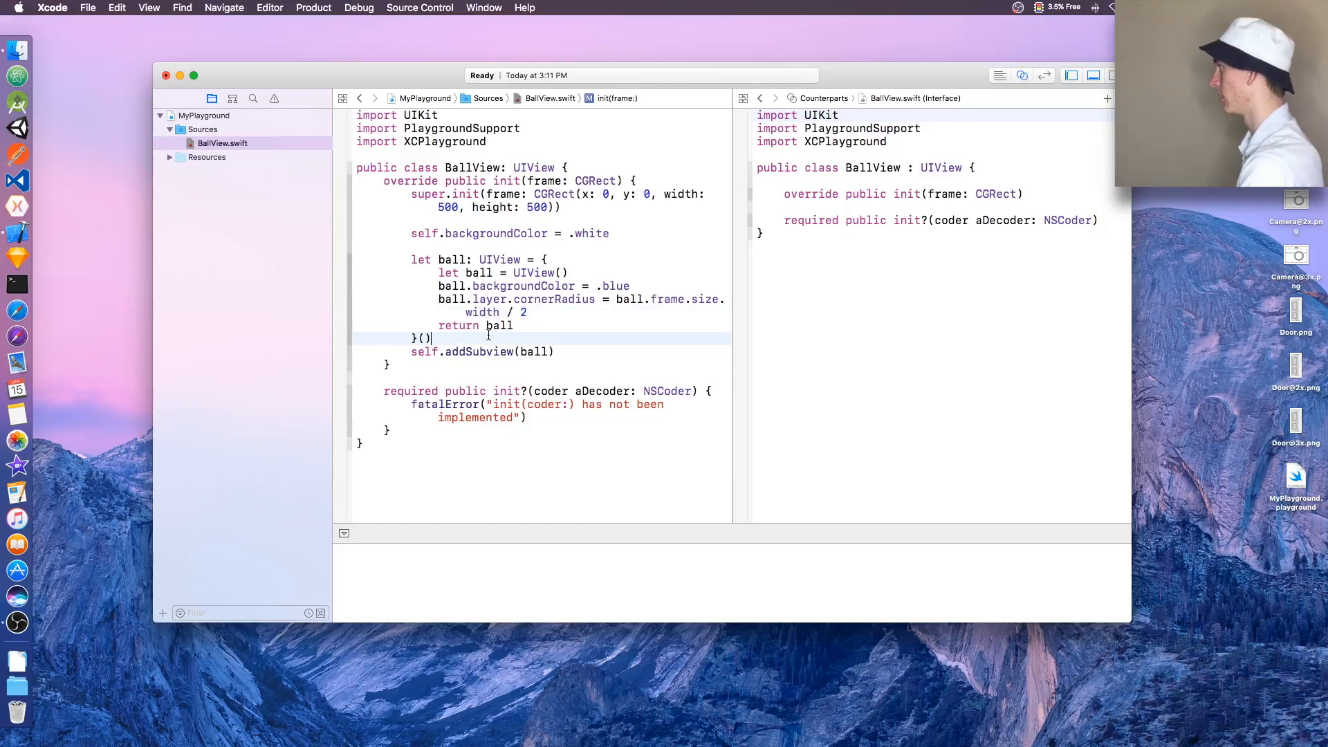
key("Return")
type("bal")
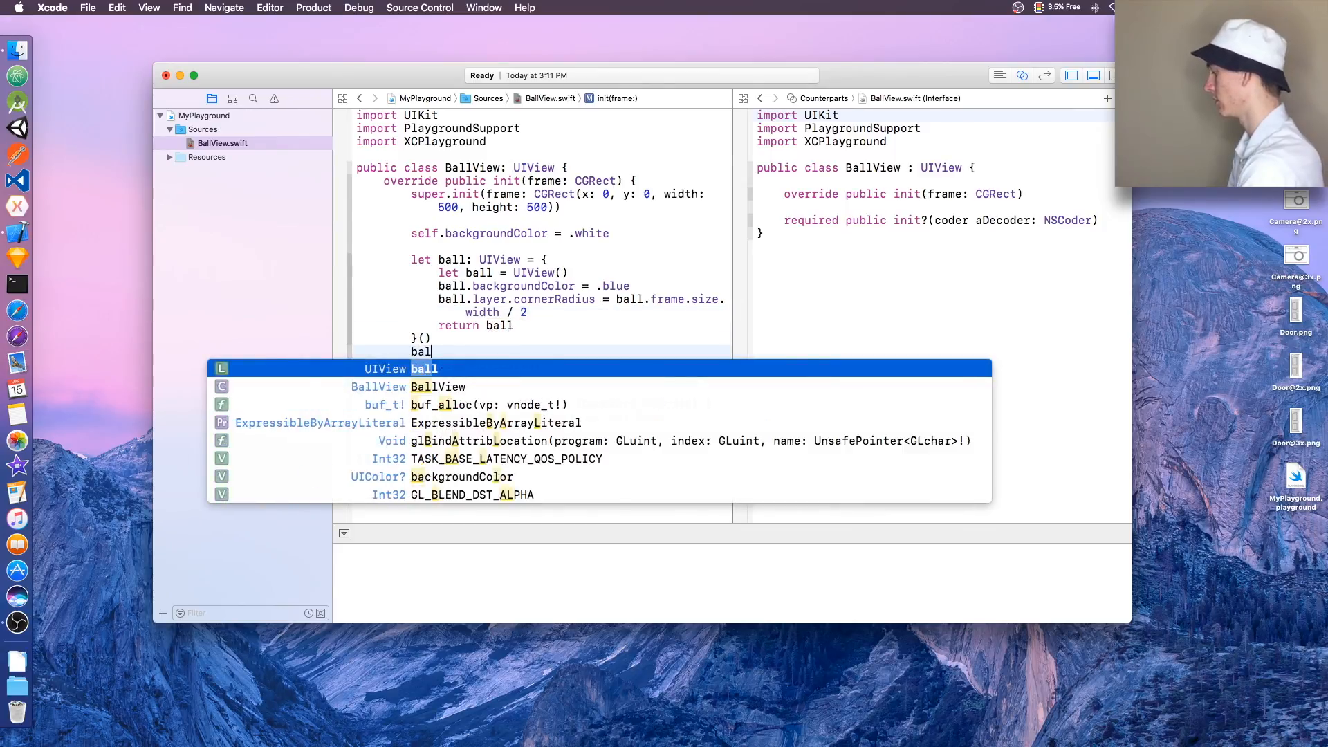
type("l.fram")
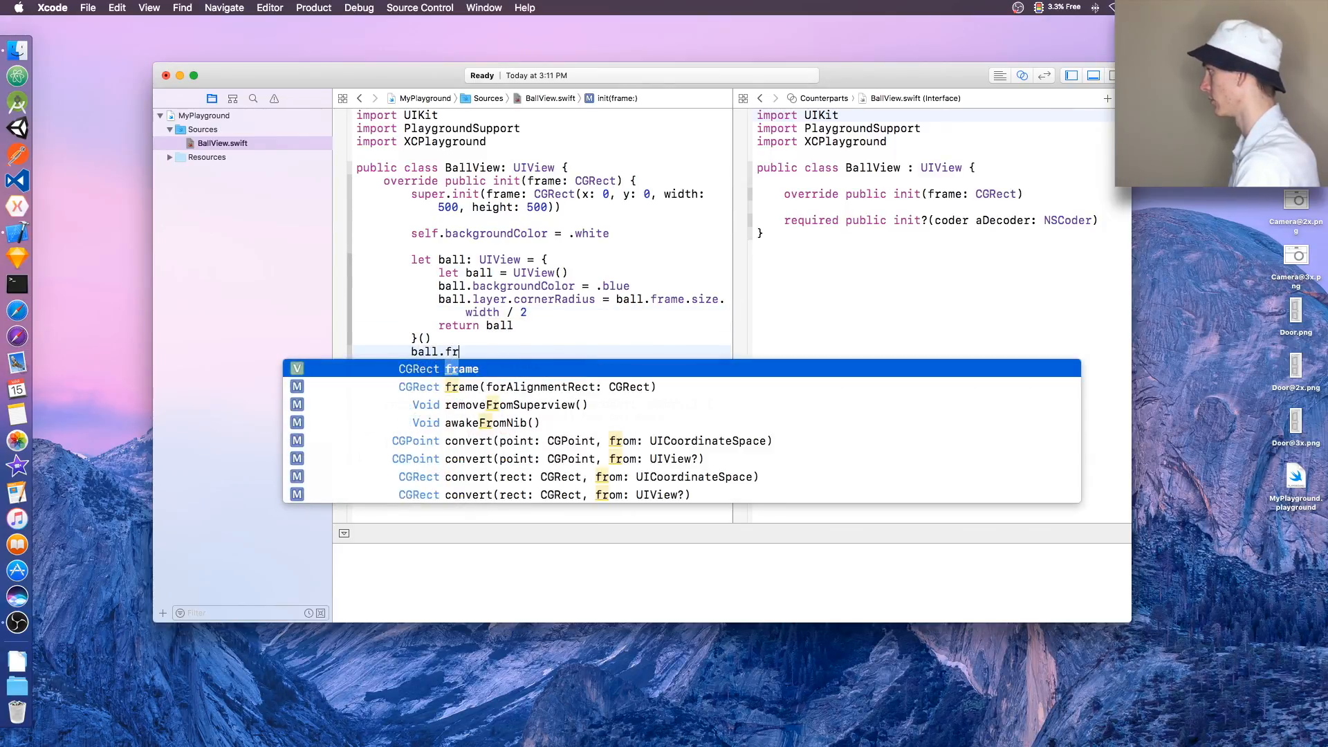
Set ball.frame = CGRect(x: 4, y: 4, width: 50, height: 50).
key("Tab")
type("= ")
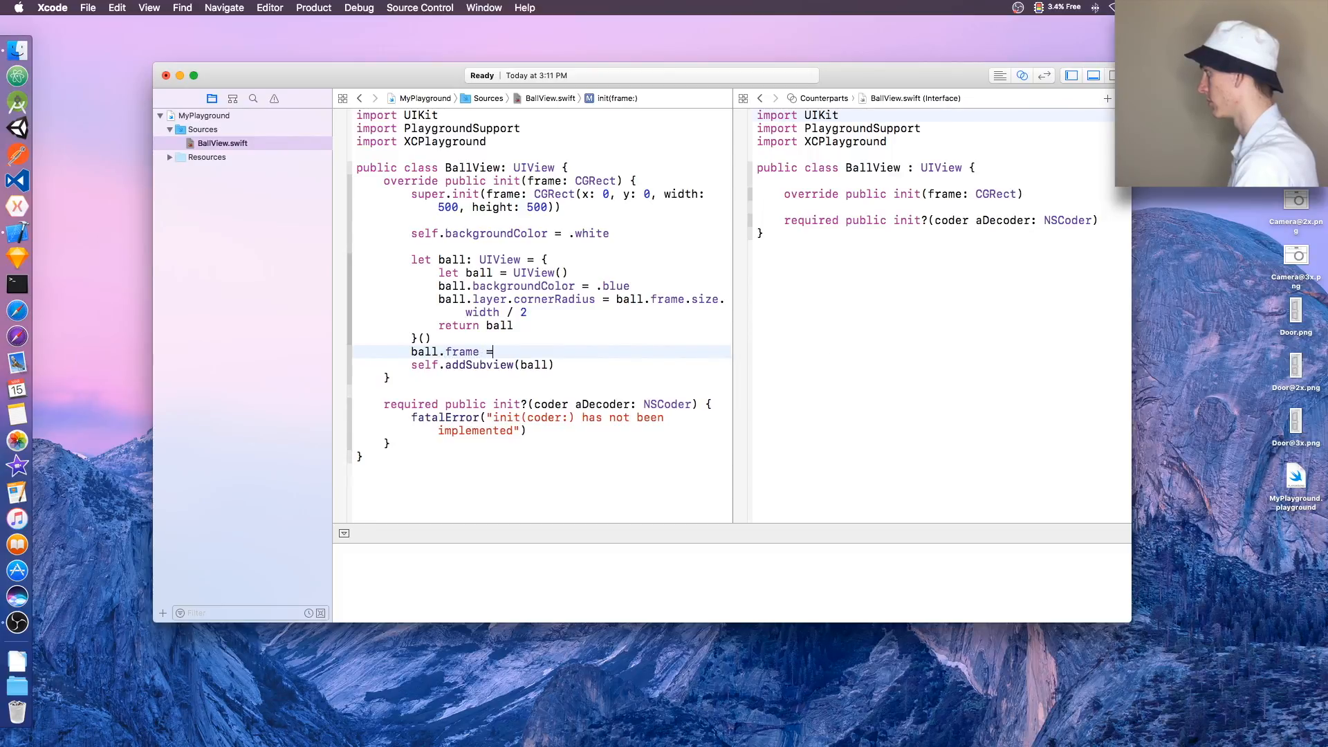
type("CGRect")
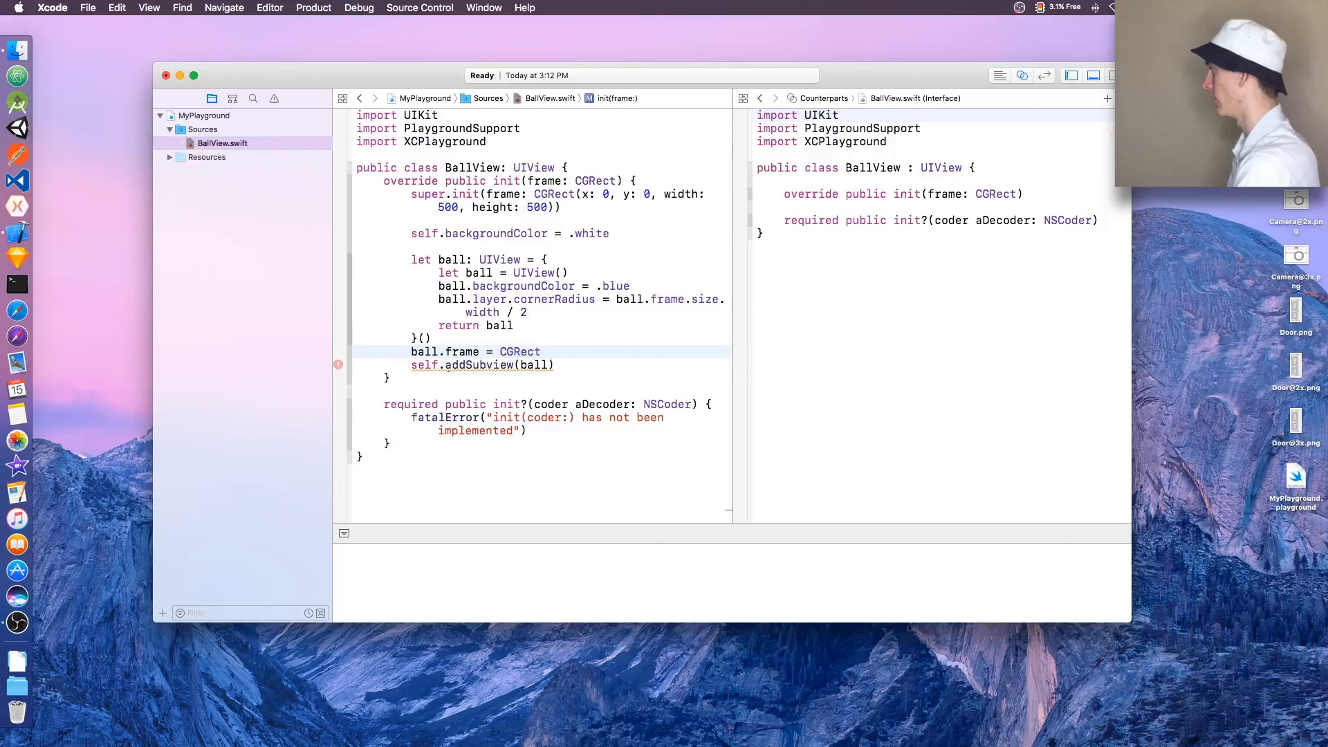
type("(")
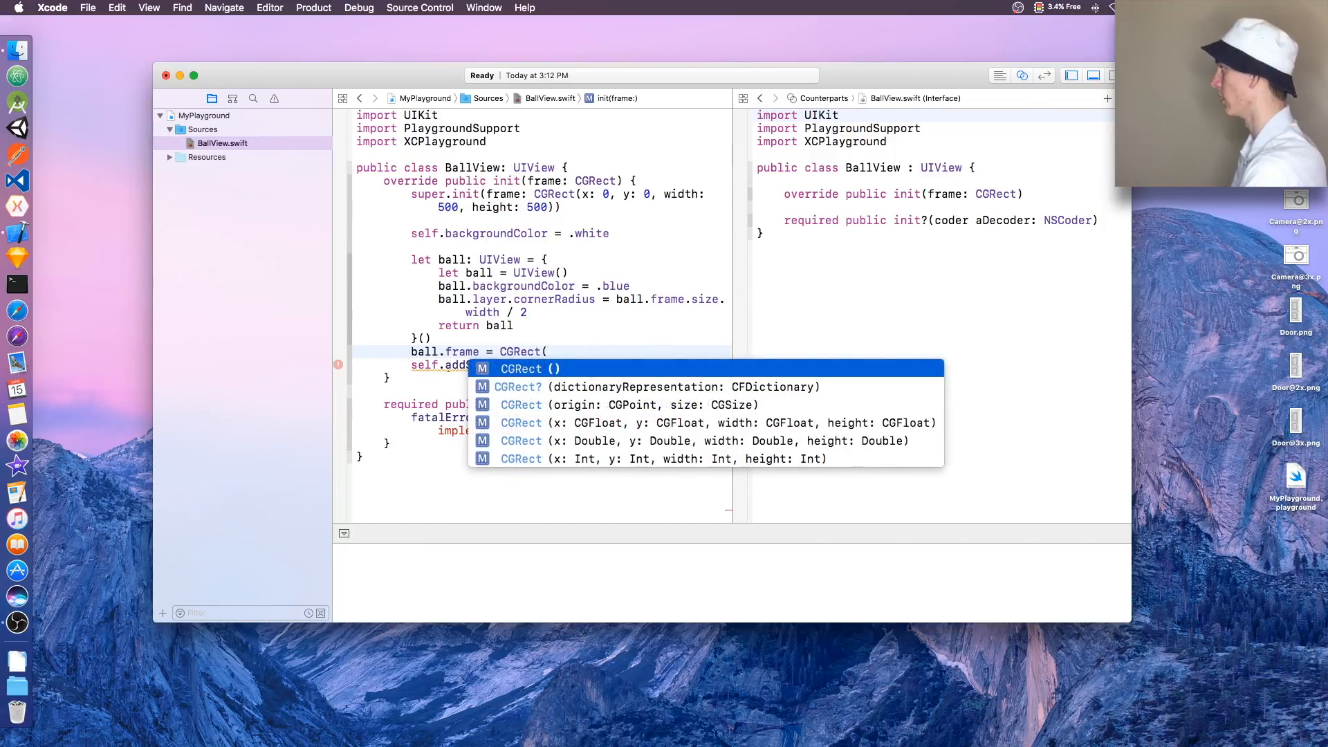
left_click(618, 423)
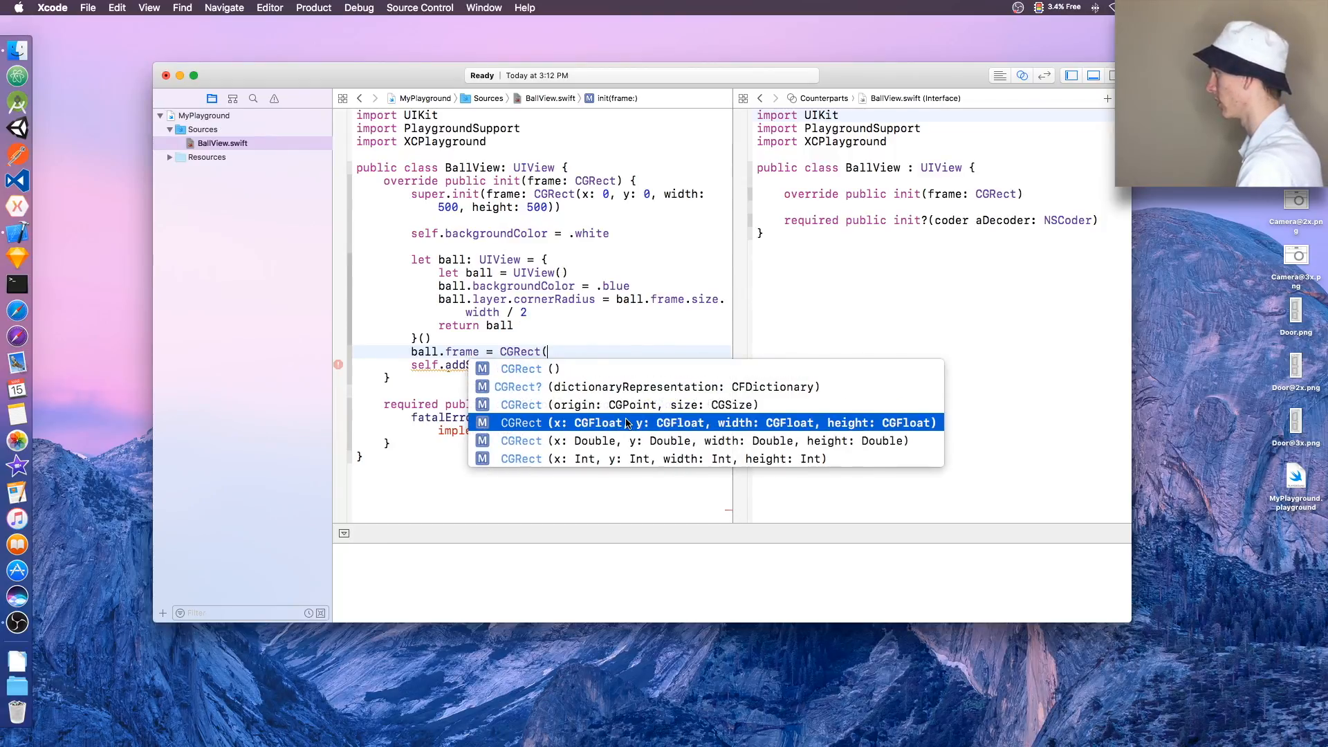
double_click(617, 423)
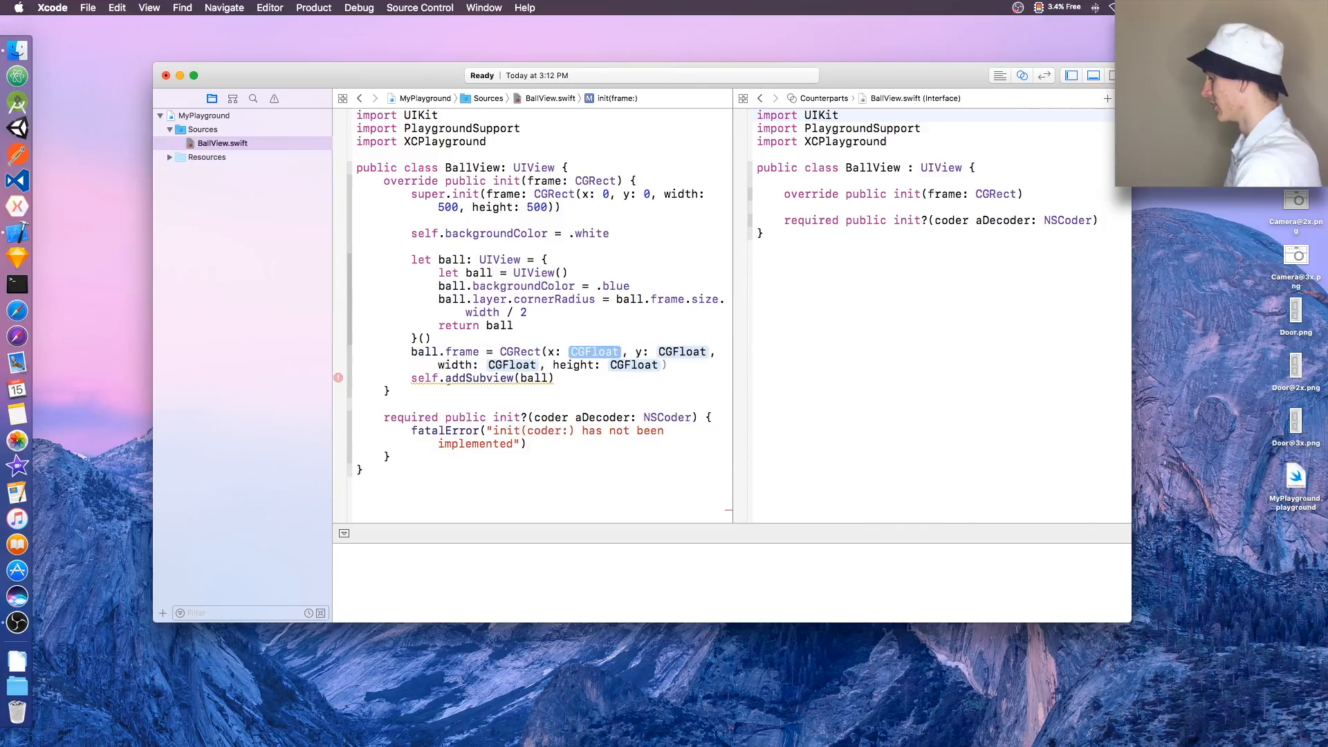
type("4")
key("Tab")
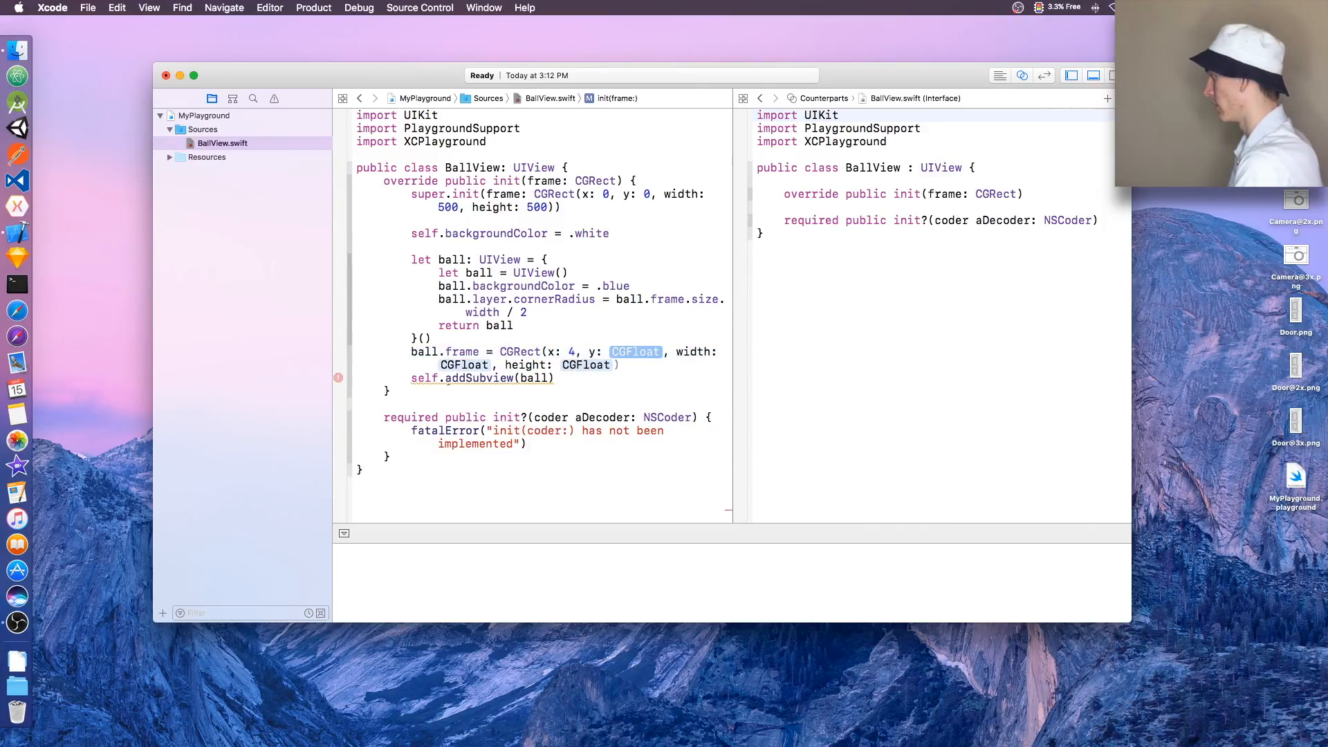
type("4")
key("Tab")
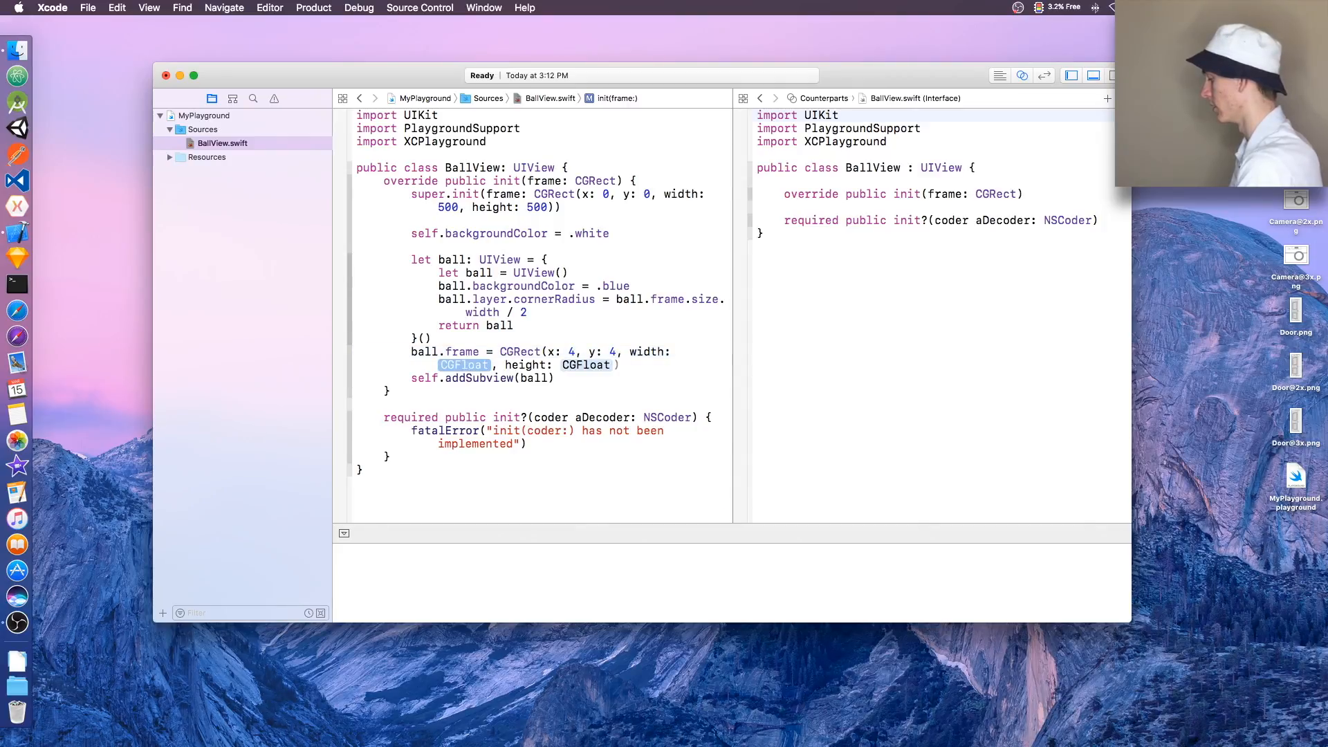
type("50")
key("Tab")
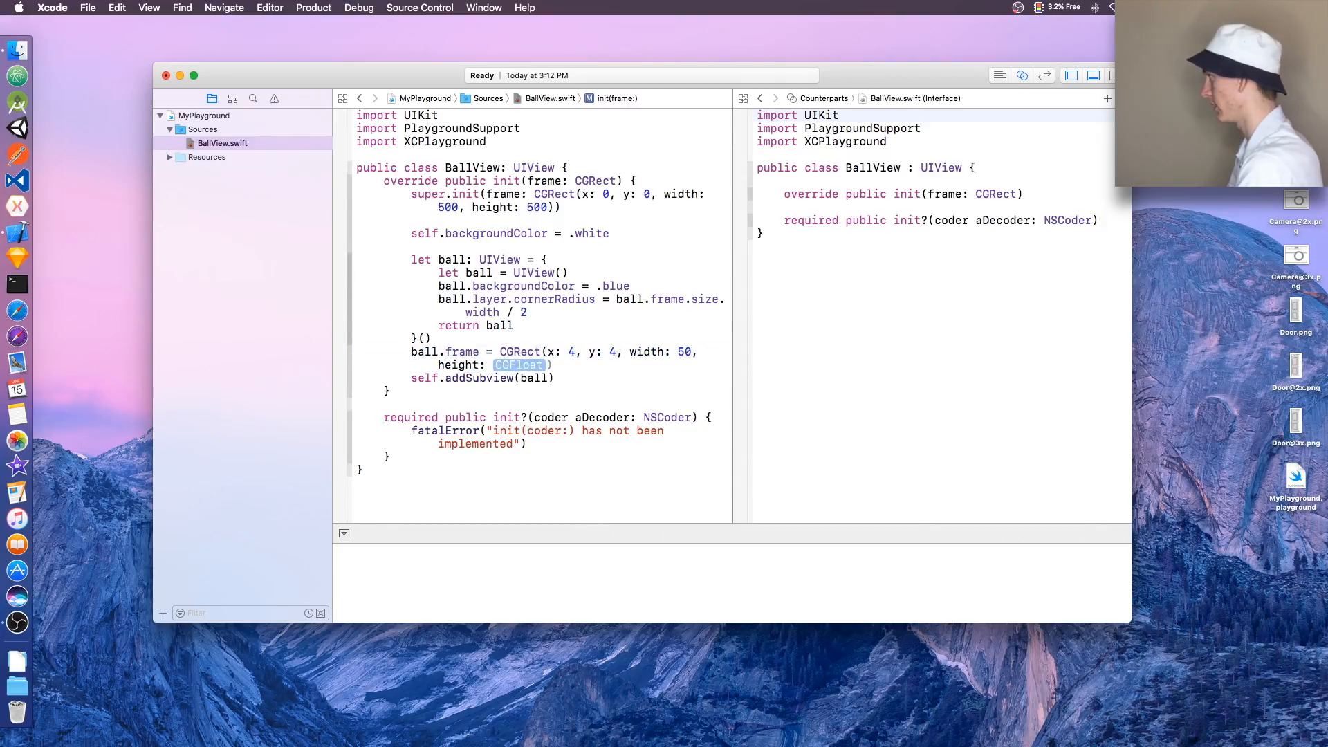
type("50)")
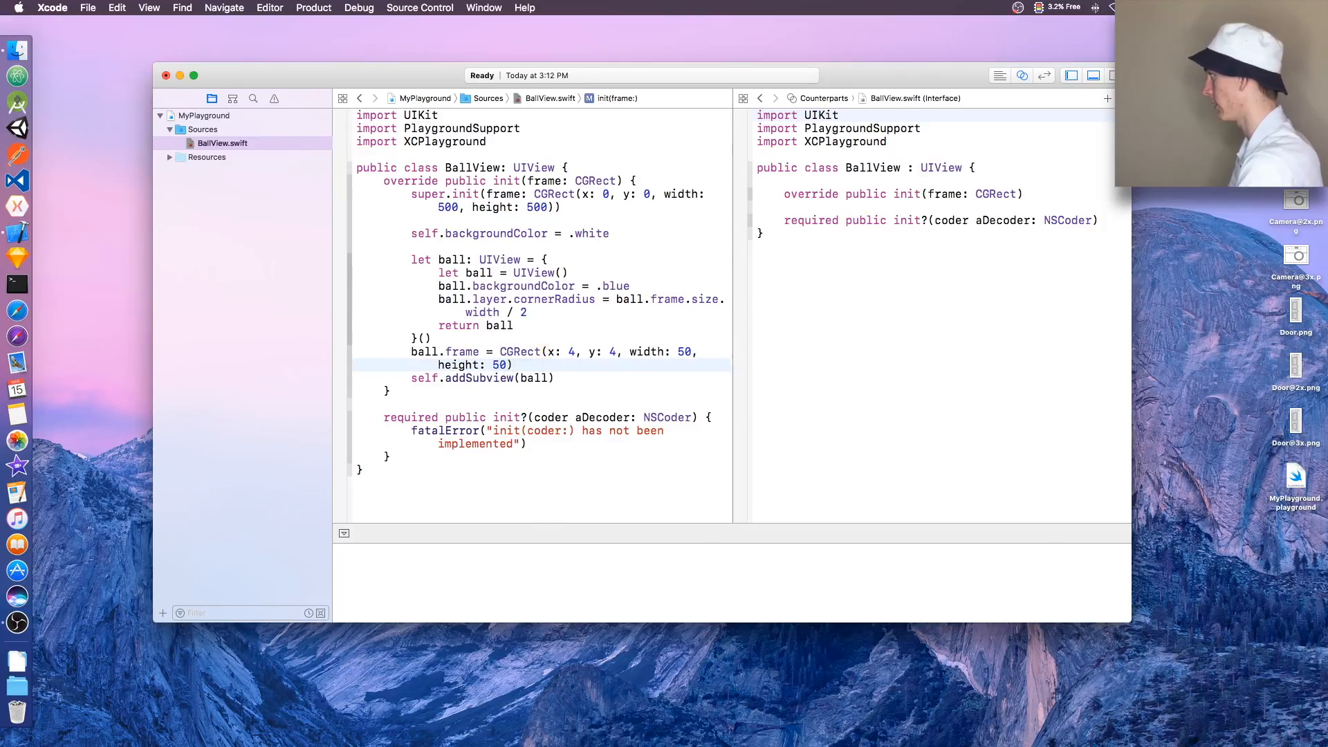
Save and show the MyPlayground page so the live view renders the blue square.
key("super+s")
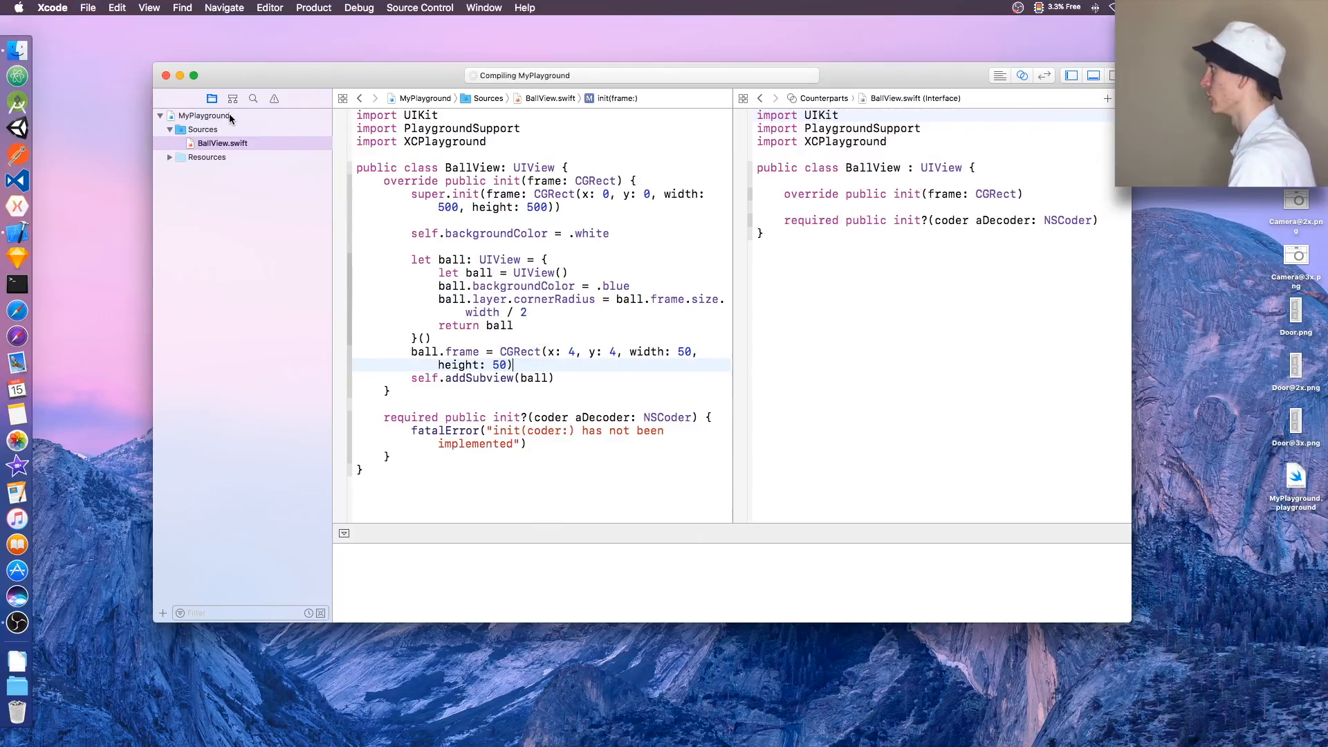
left_click(229, 113)
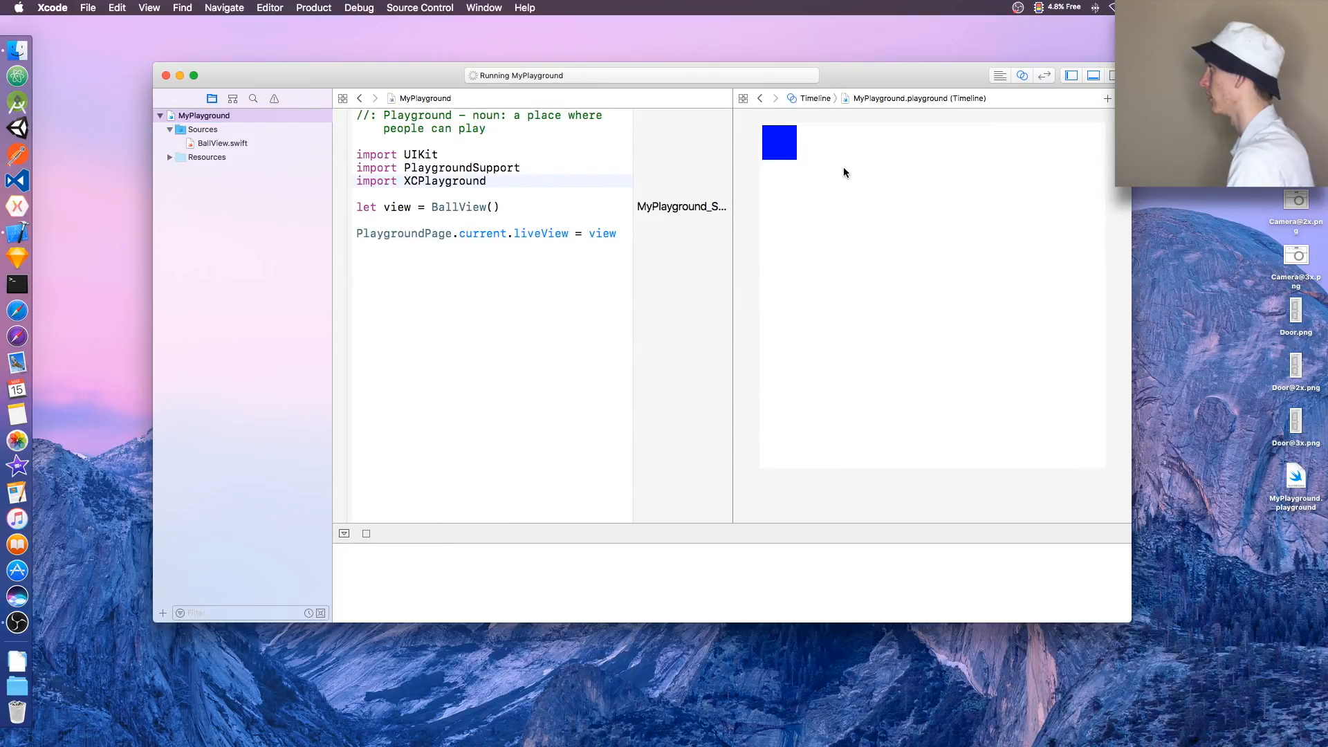
left_click(222, 143)
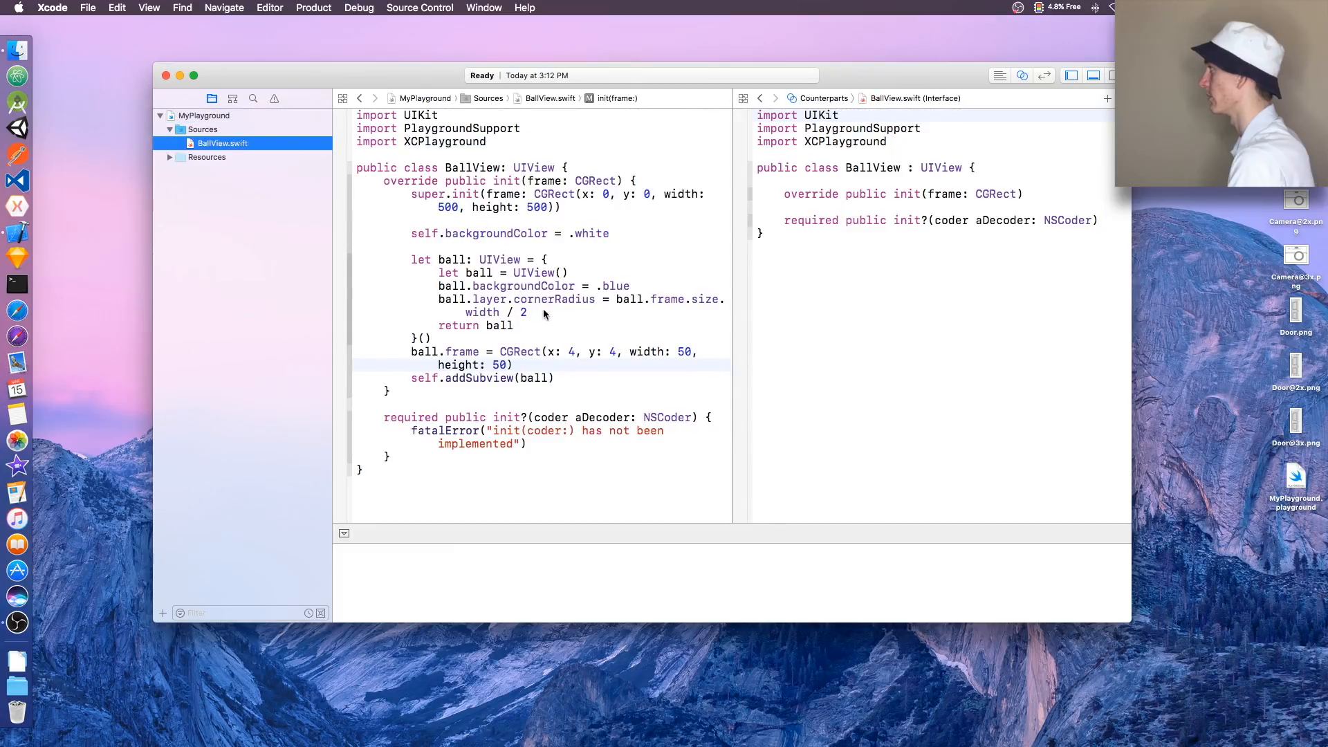
Add ball.clipsToBounds = true after the cornerRadius line and rerun MyPlayground.
left_click(557, 316)
key("Return")
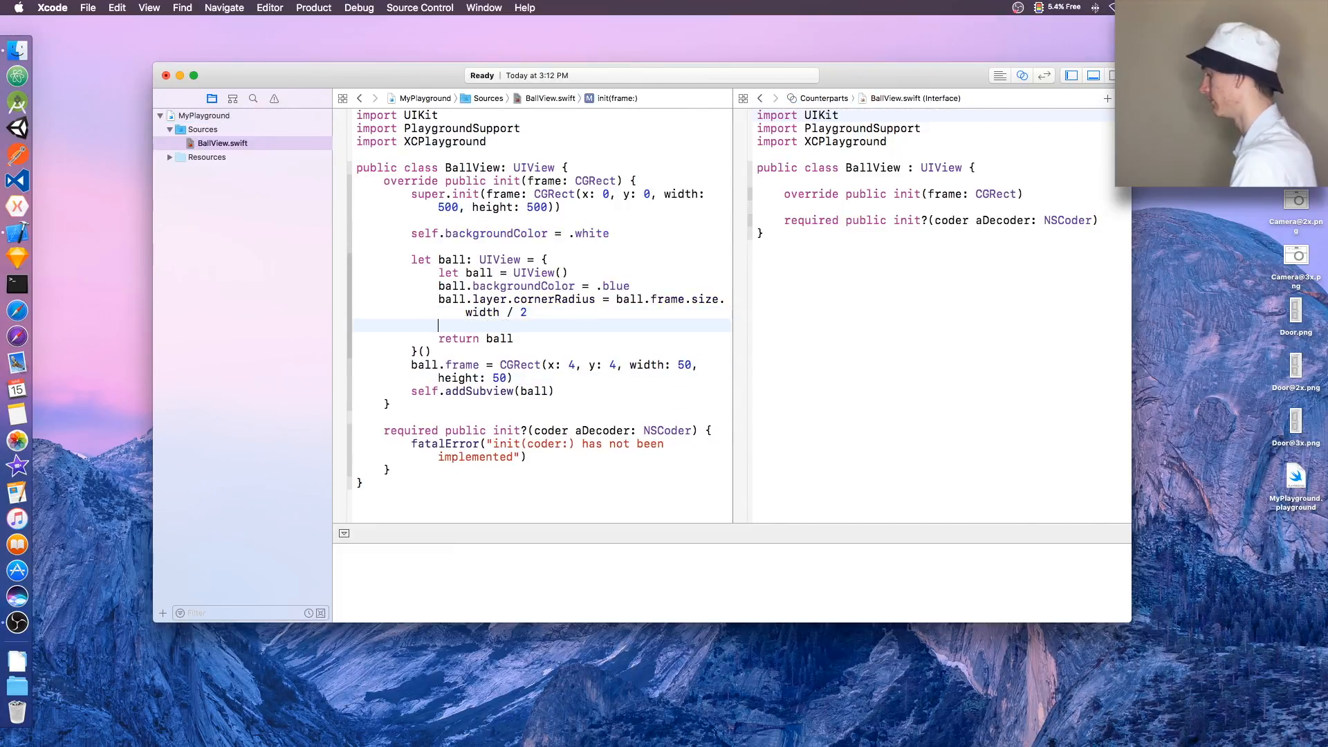
type("ball.")
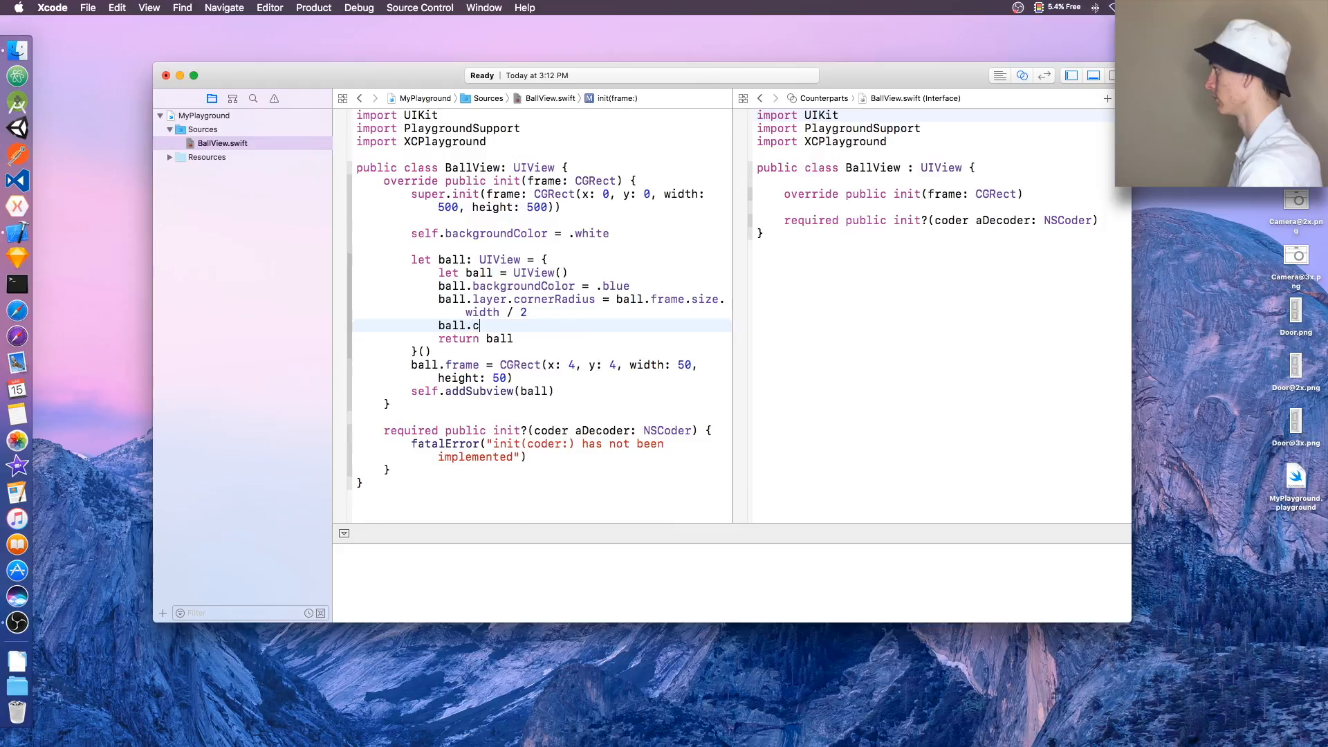
type("clip")
key("Return")
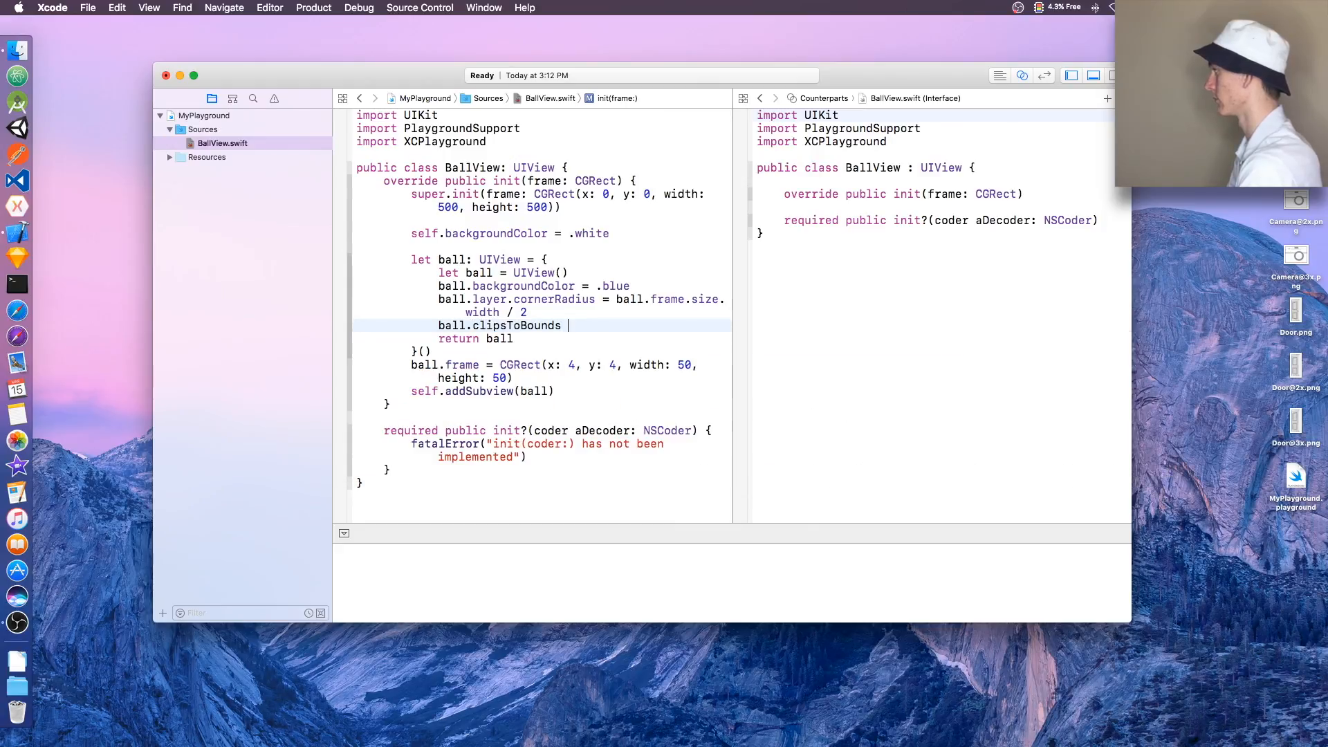
type("= true")
key("Escape")
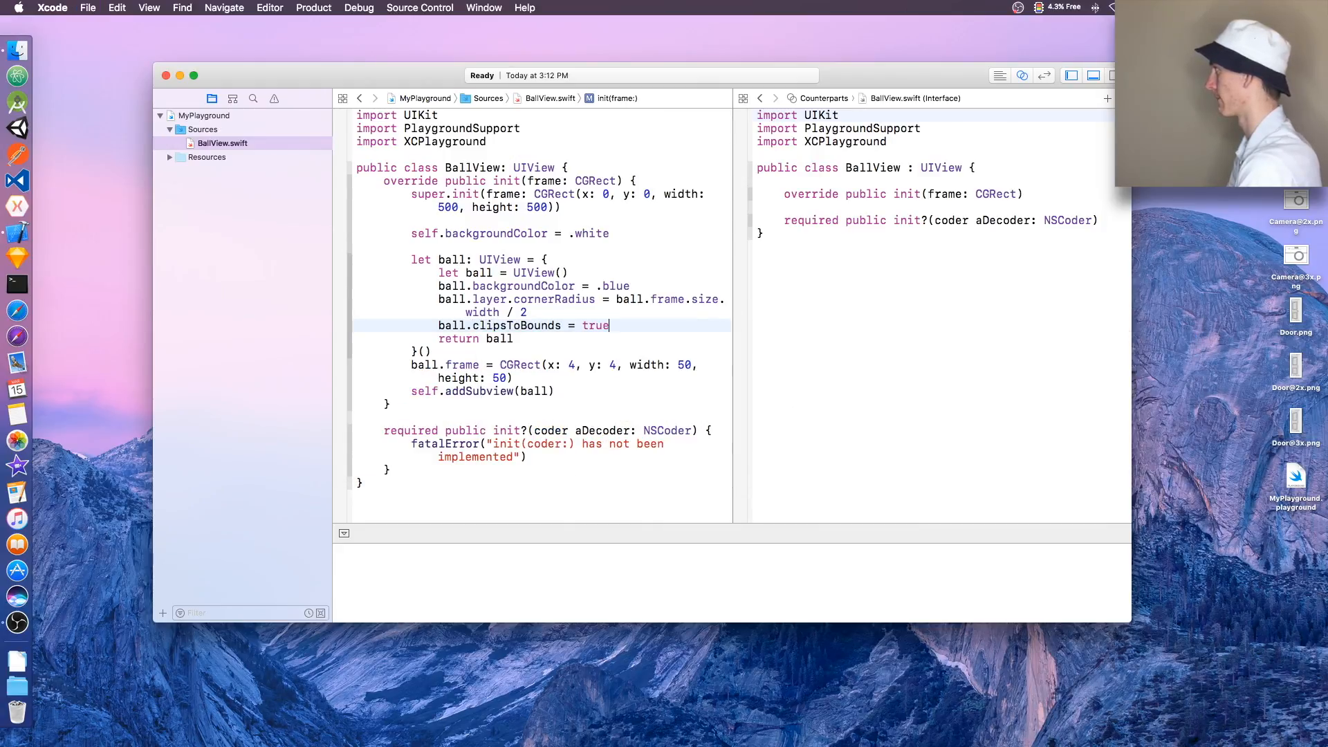
left_click(203, 116)
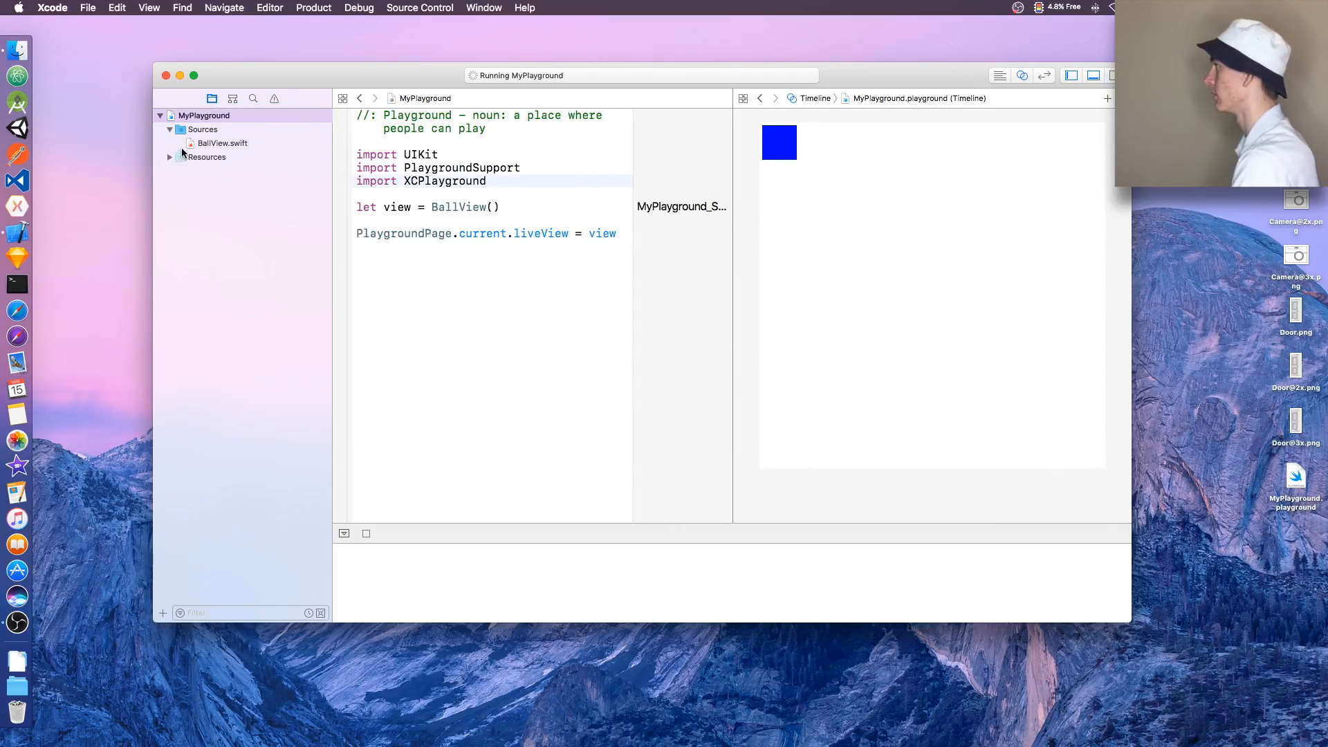
In BallView.swift, paste the ball.frame statement just after the .blue background line inside the closure.
left_click(222, 143)
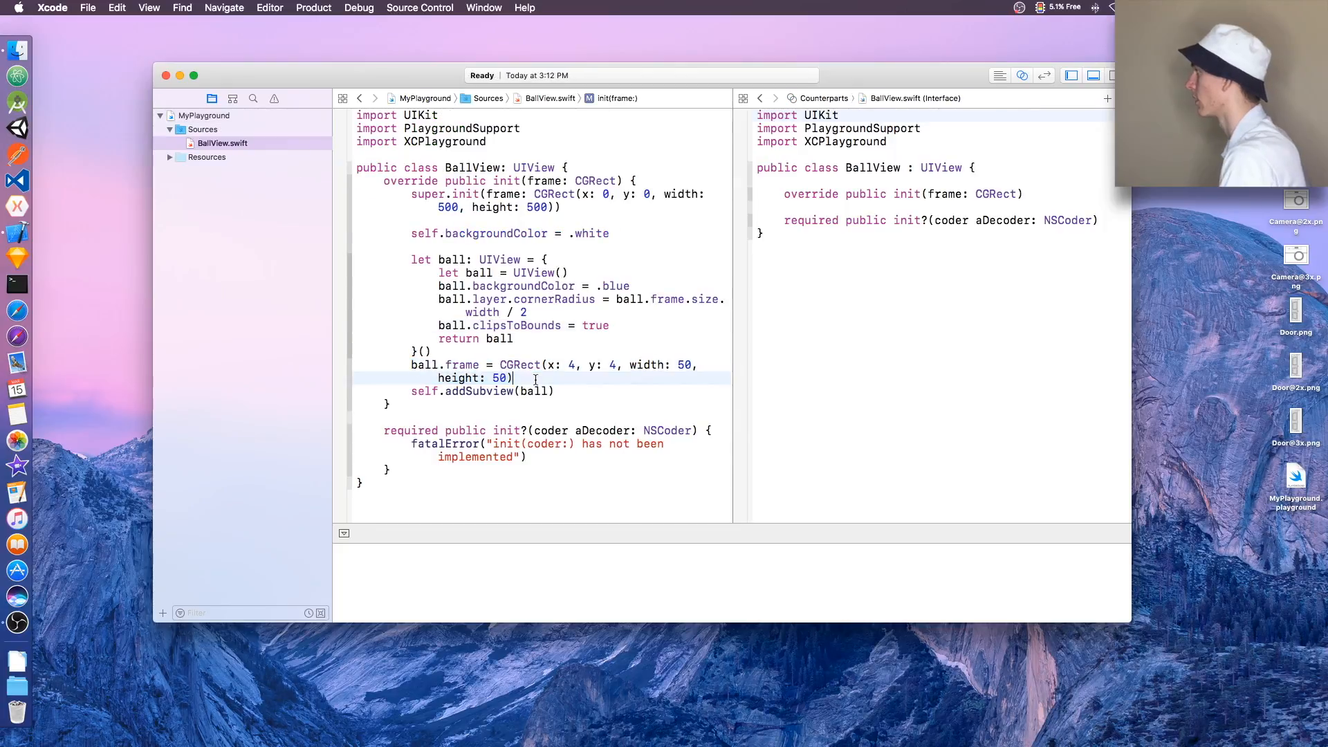
left_click_drag(514, 378, 411, 364)
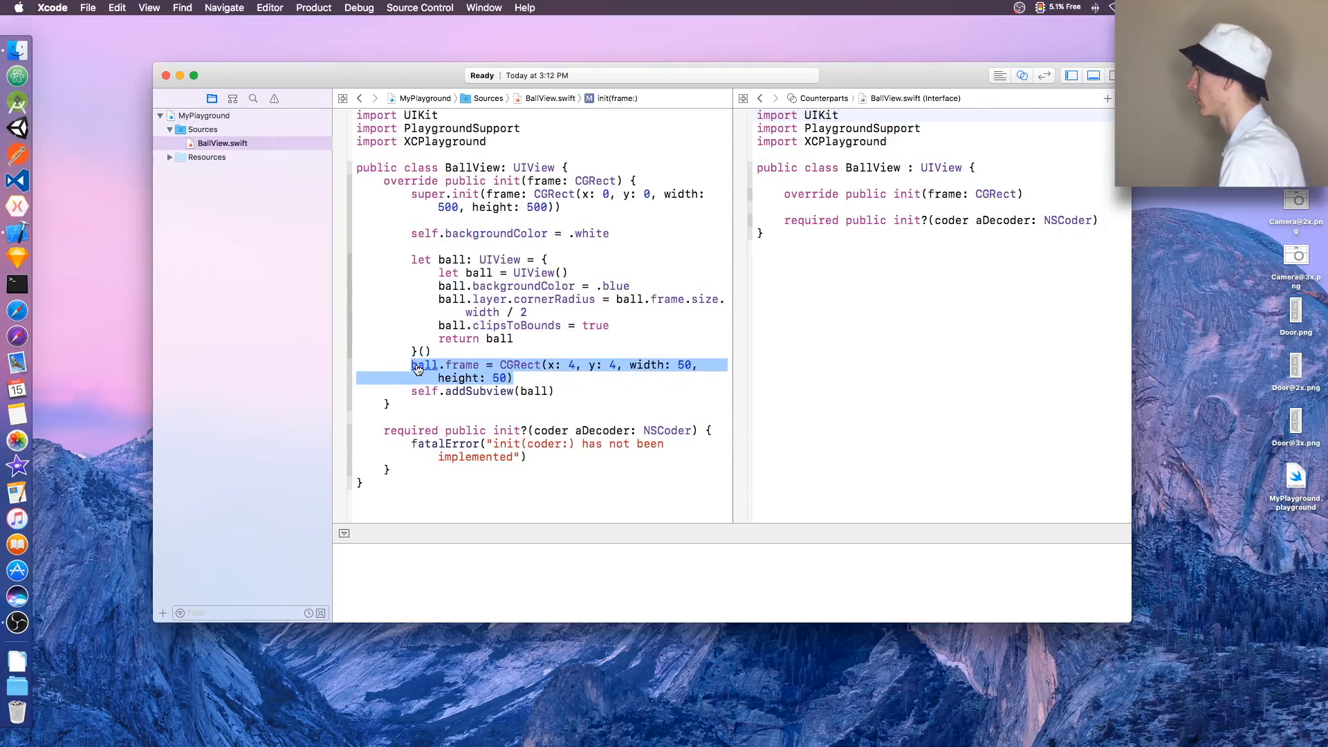
left_click(645, 286)
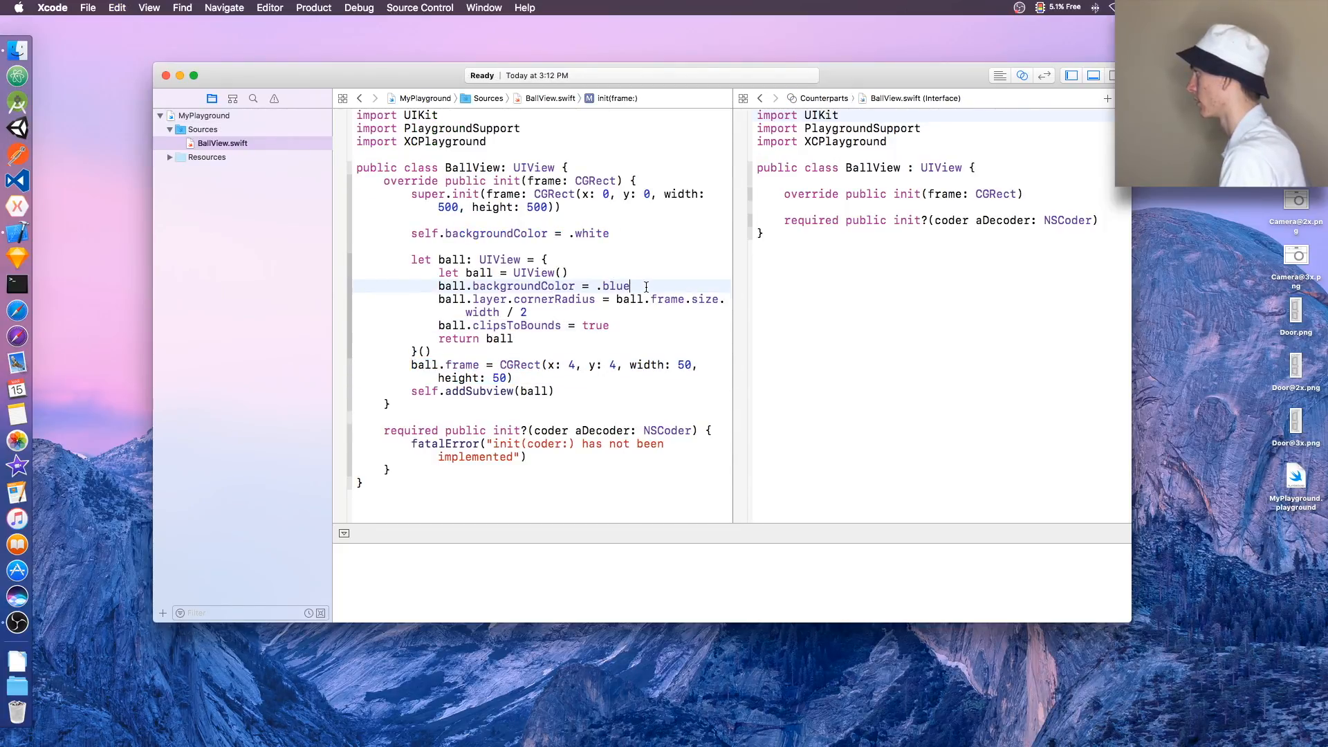
key("Return")
type("ball.frame = CGRect(x: 4, y: 4, width: 50, height: 50)")
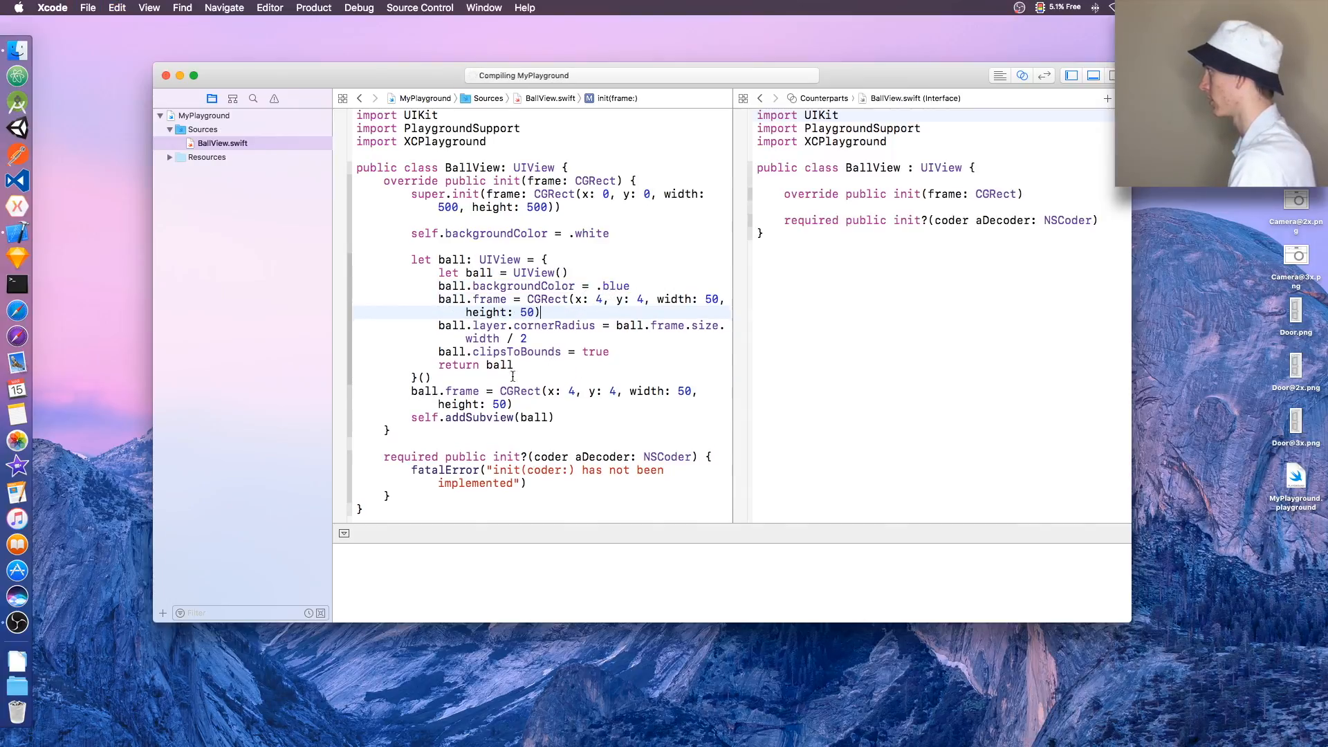
Delete the original ball.frame statement below the closure.
left_click_drag(411, 392, 527, 403)
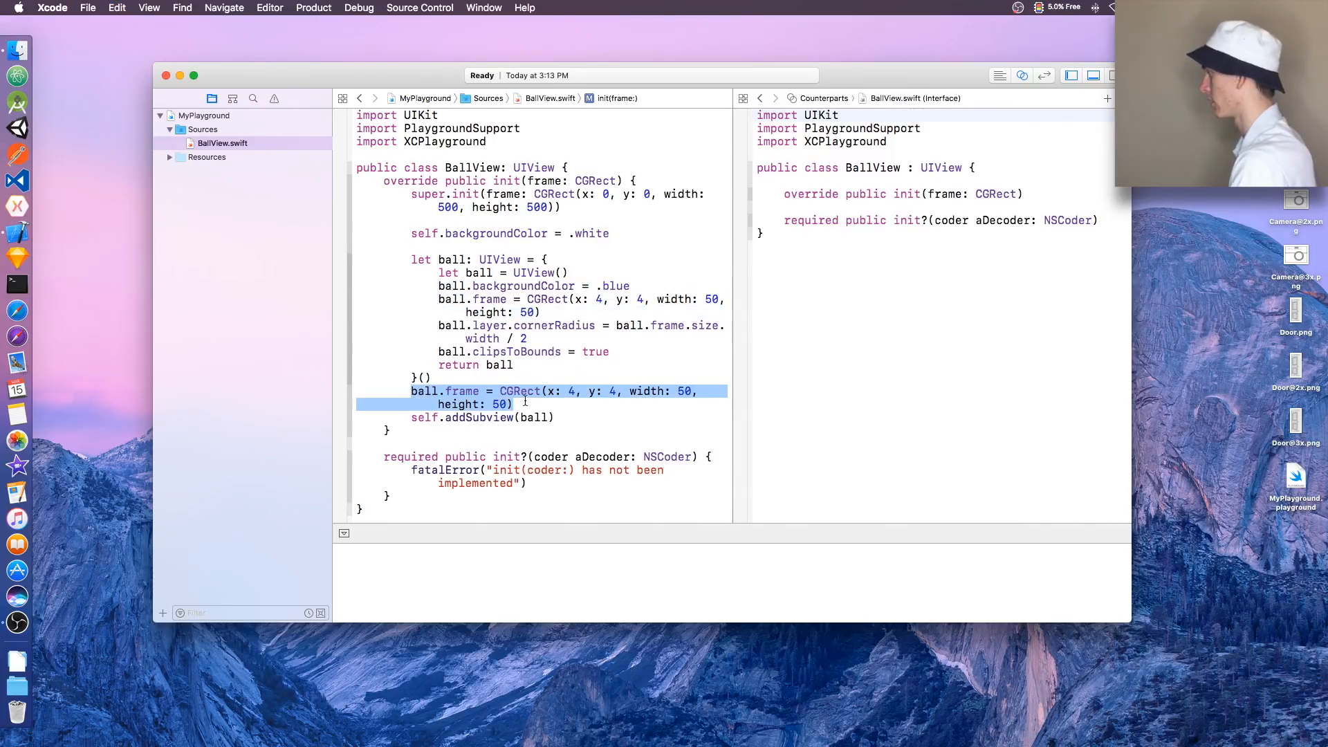
key("BackSpace")
key("BackSpace")
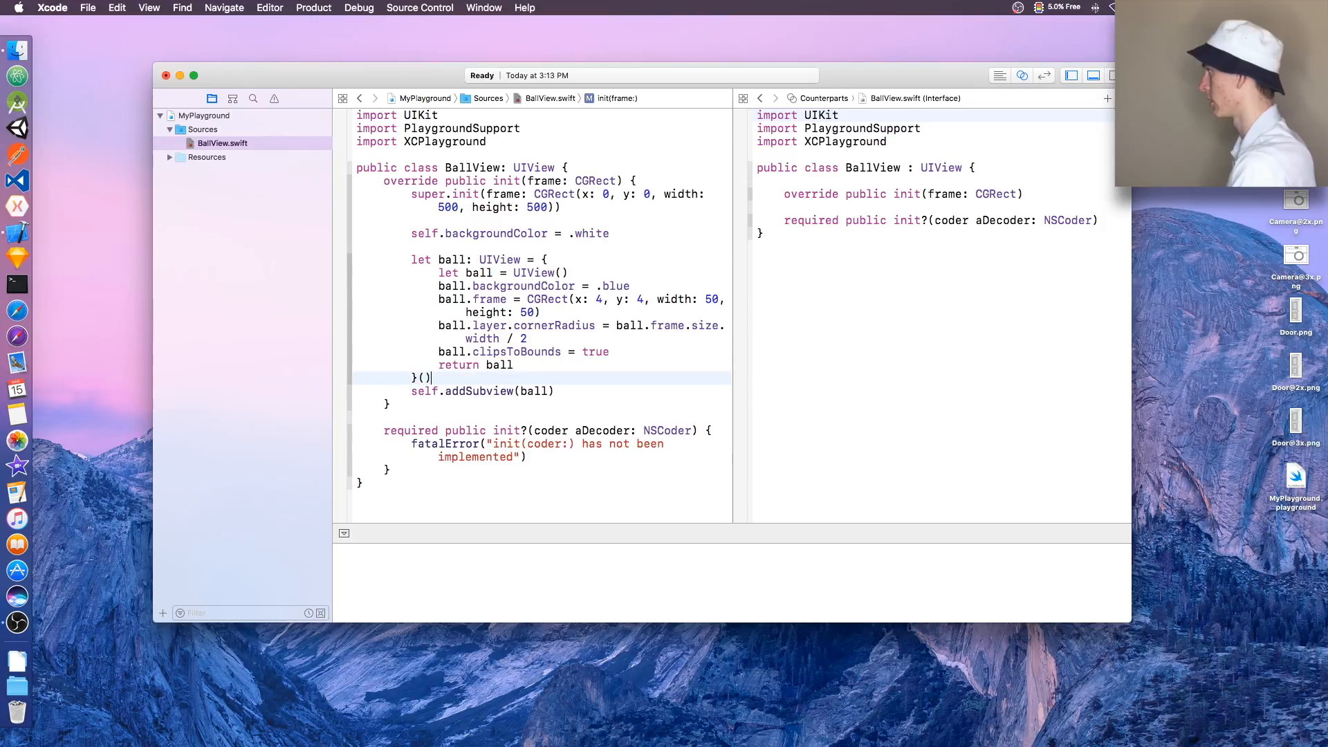
Rerun MyPlayground so the live view shows the blue circular ball at top-left.
left_click(203, 116)
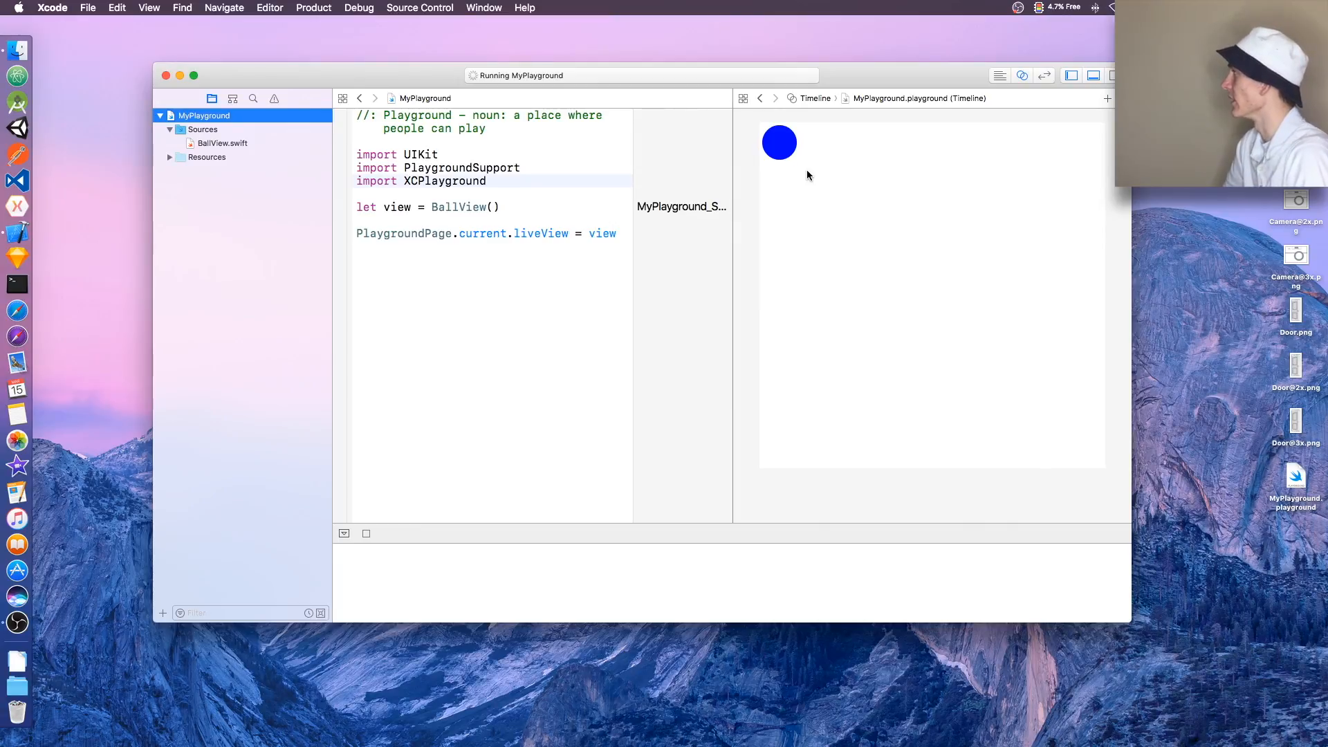
left_click(848, 231)
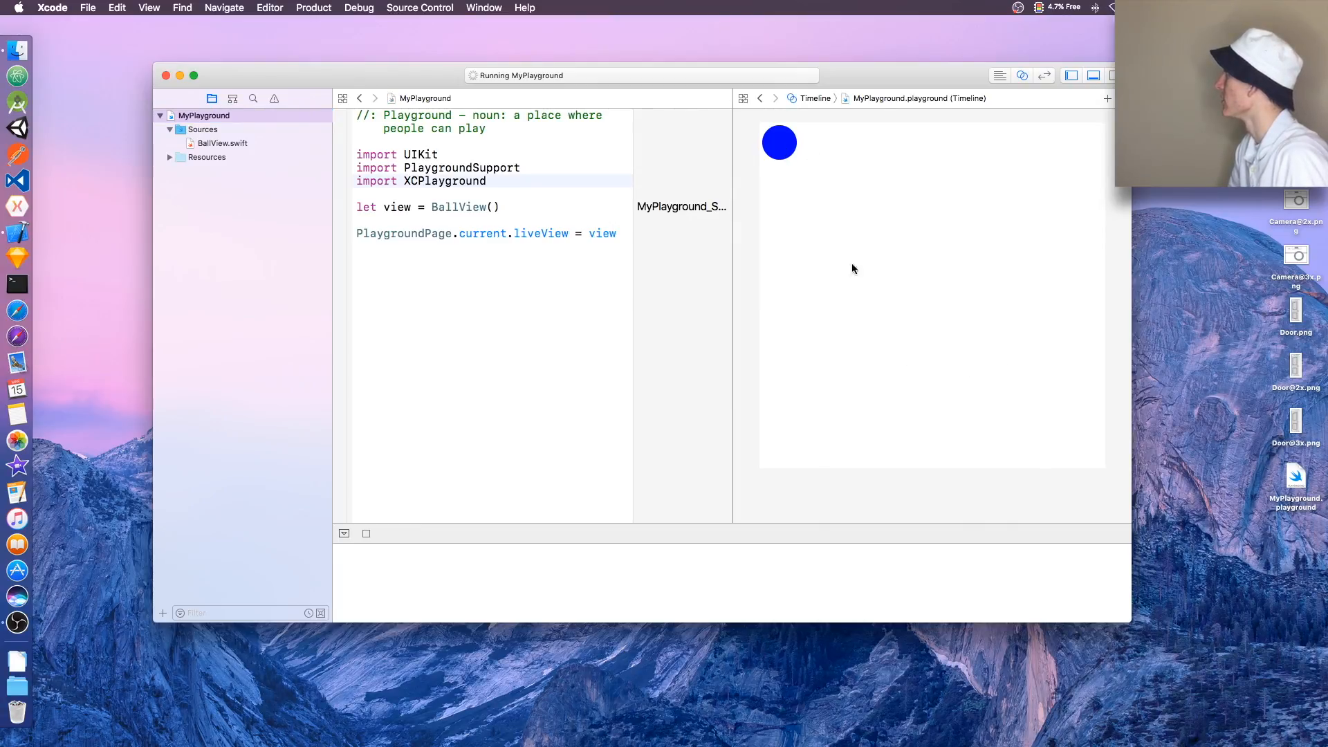